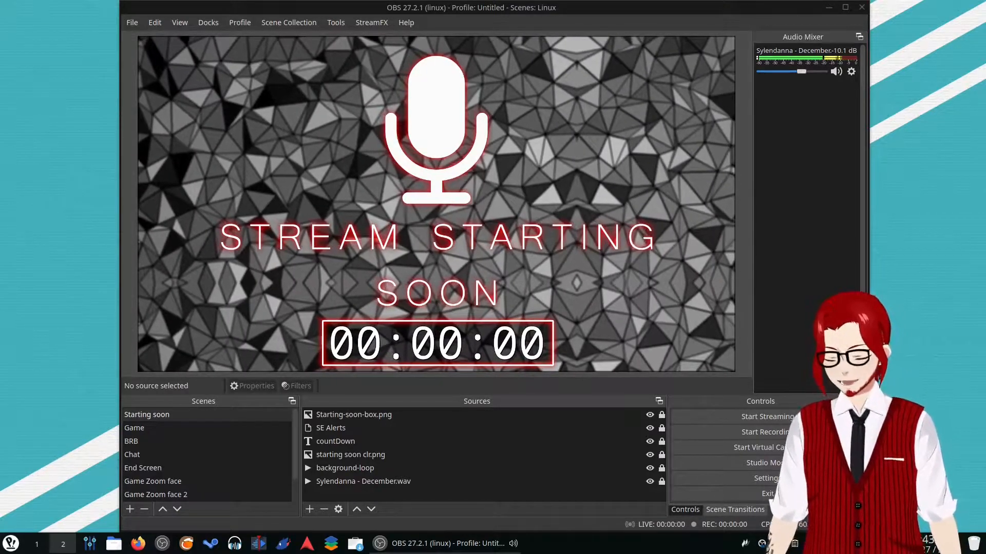
- Open a terminal window and move it onto the neighbouring monitor
{"action": "key", "text": "ctrl+alt+t"}
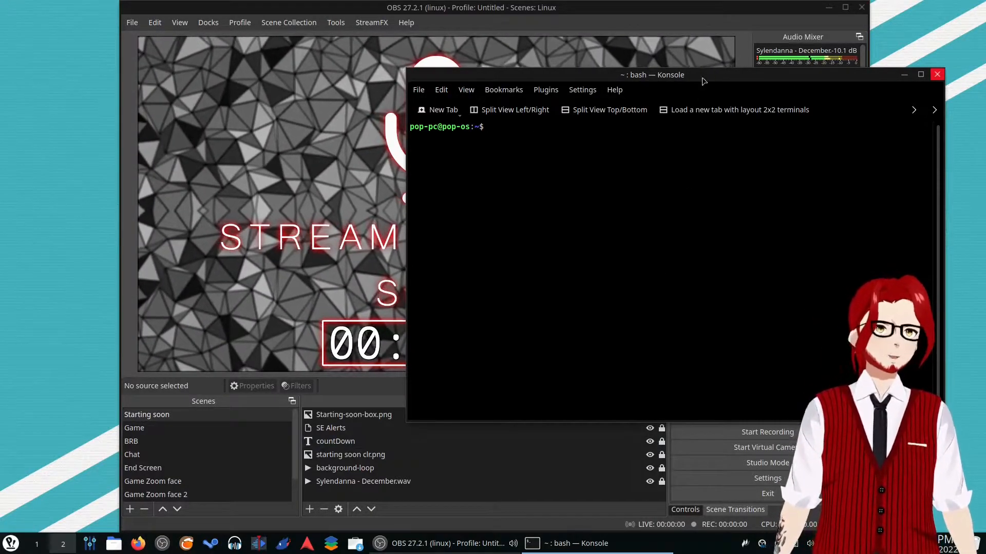
{"action": "left_click_drag", "start_coordinate": [704, 81], "coordinate": [985, 82]}
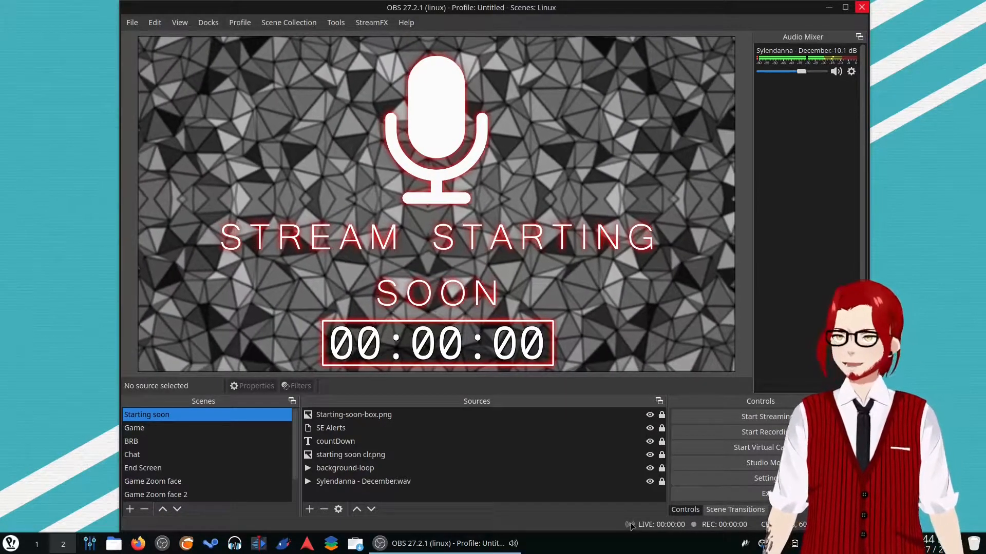
- Open the countDown text source's properties, examine its text file path, and move the properties window off this monitor
{"action": "left_click", "coordinate": [329, 443]}
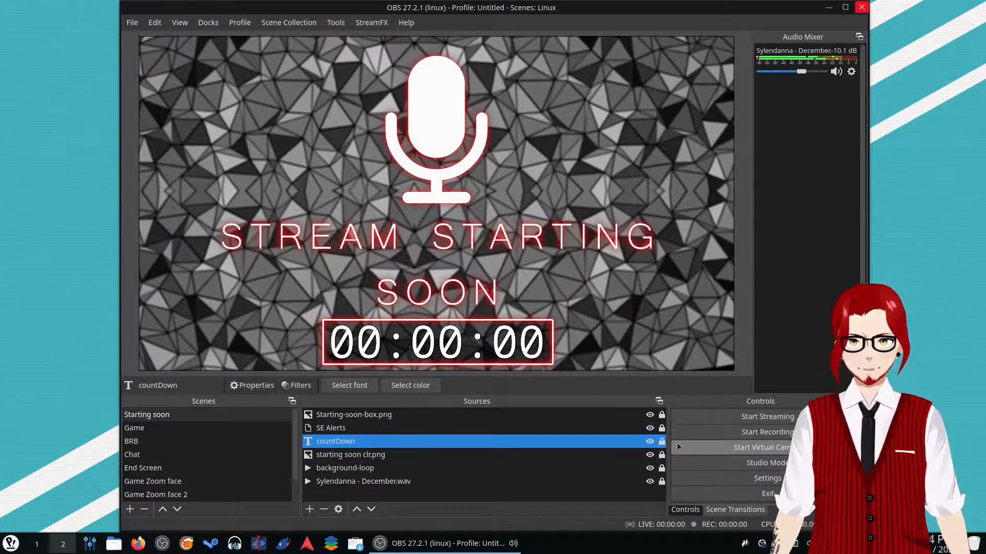
{"action": "right_click", "coordinate": [640, 443]}
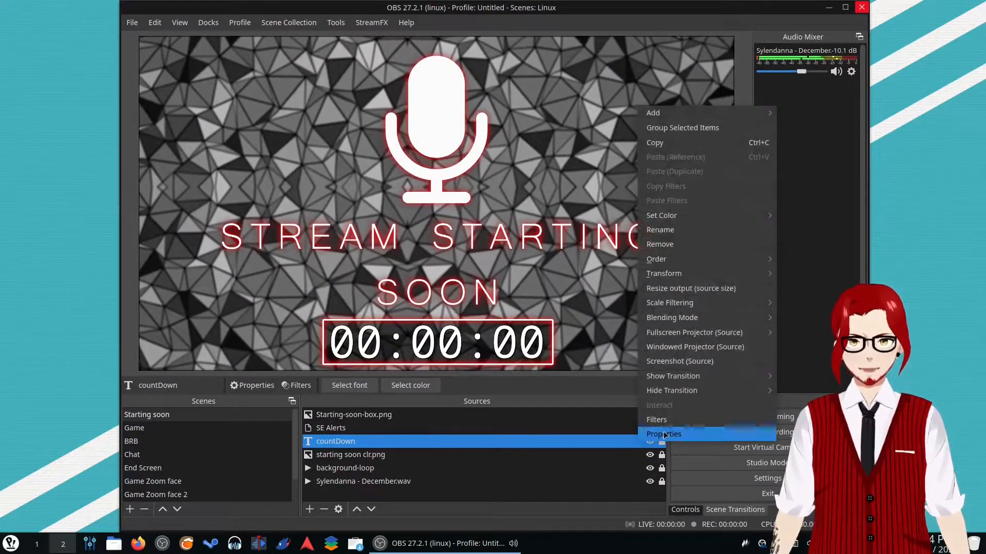
{"action": "left_click", "coordinate": [663, 436]}
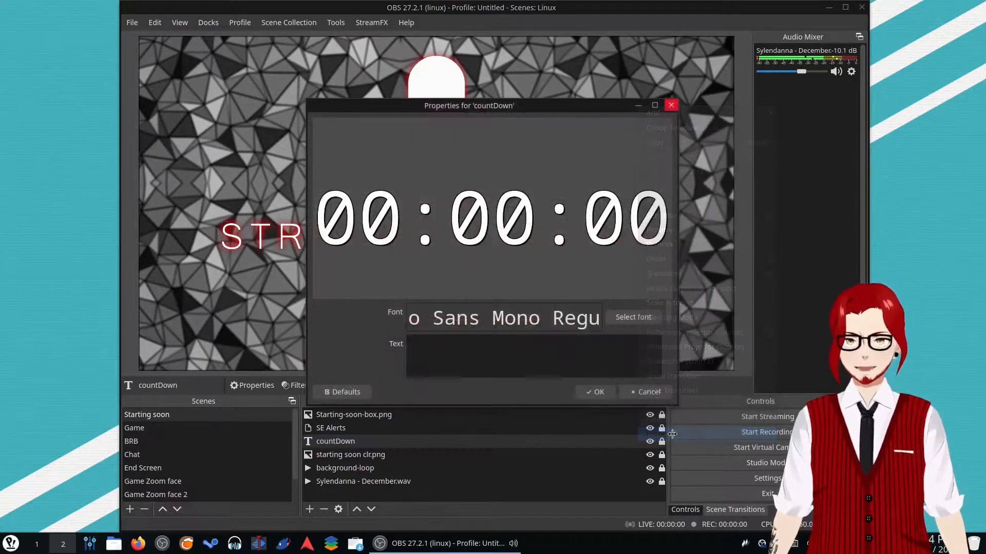
{"action": "left_click_drag", "start_coordinate": [666, 313], "coordinate": [672, 348]}
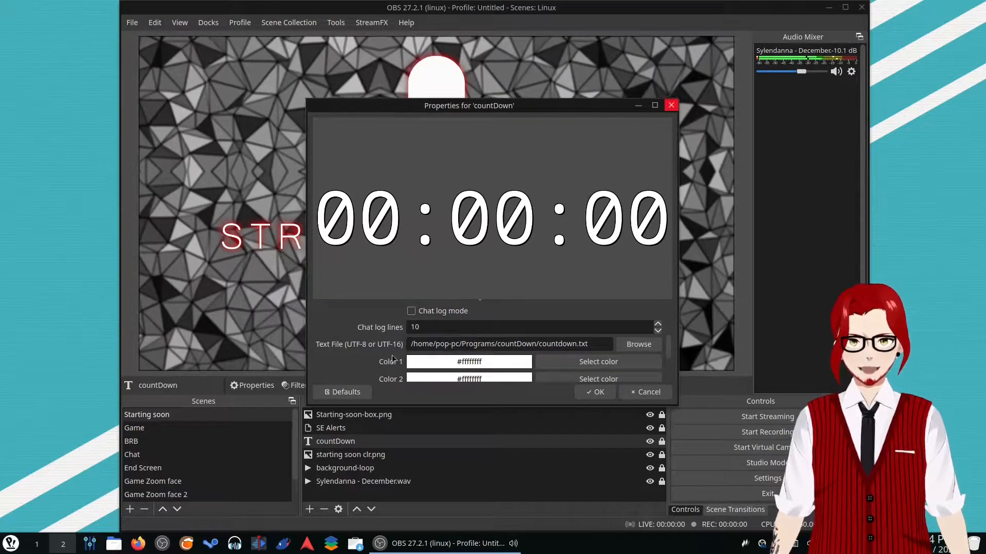
{"action": "left_click_drag", "start_coordinate": [415, 348], "coordinate": [590, 347]}
{"action": "left_click", "coordinate": [593, 347]}
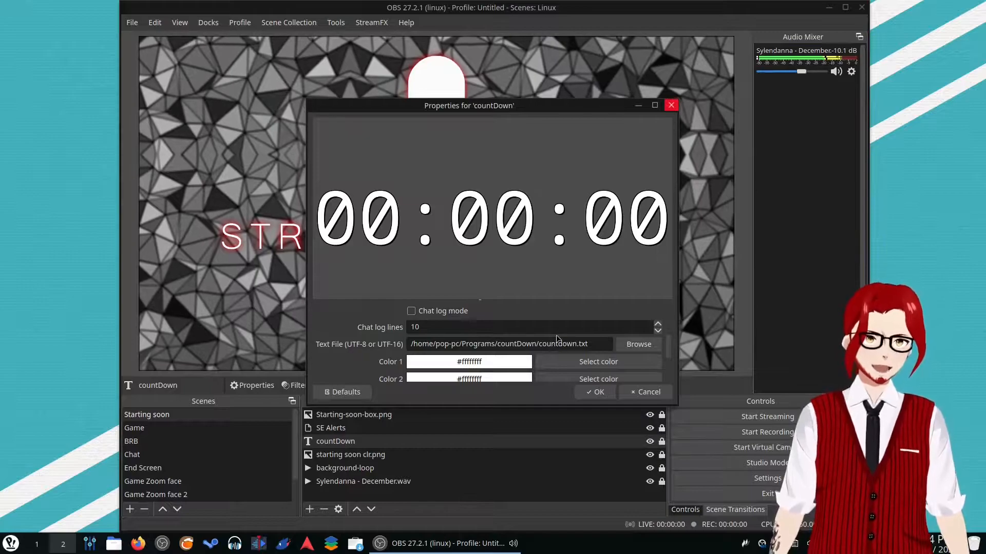
{"action": "left_click_drag", "start_coordinate": [553, 109], "coordinate": [985, 164]}
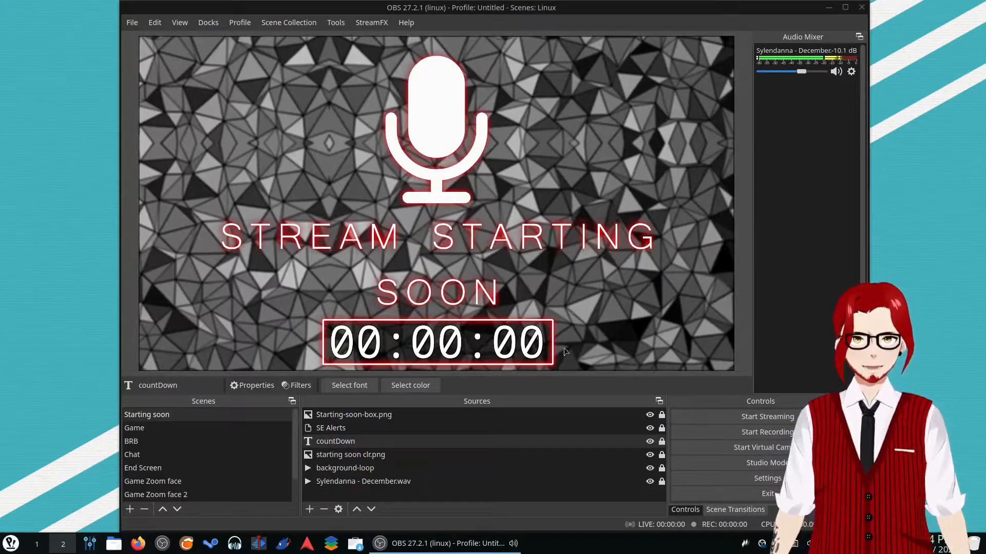
{"action": "left_click_drag", "start_coordinate": [985, 72], "coordinate": [257, 15]}
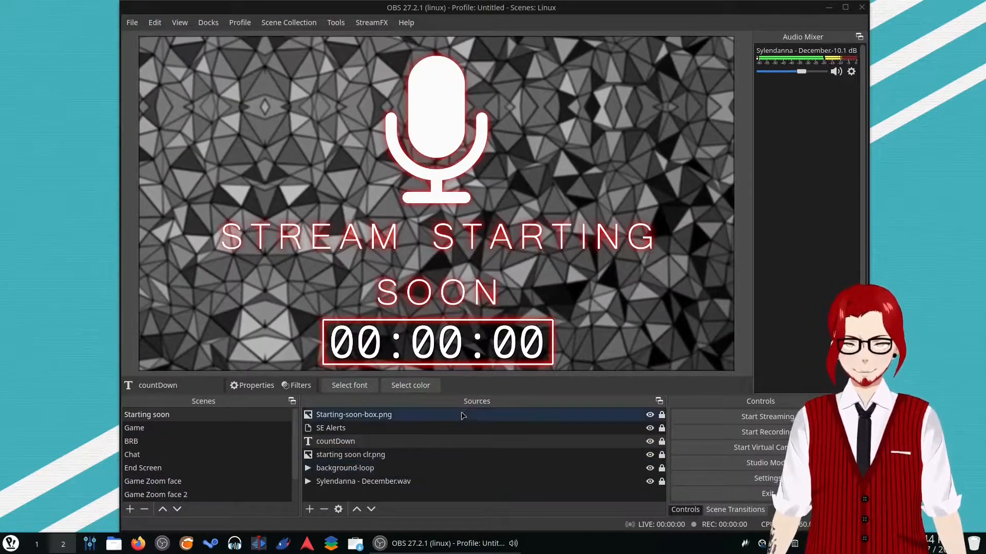
- Inspect the Starting-soon-box.png, Sylendanna - December.wav and background-loop sources one after another
{"action": "left_click", "coordinate": [461, 416]}
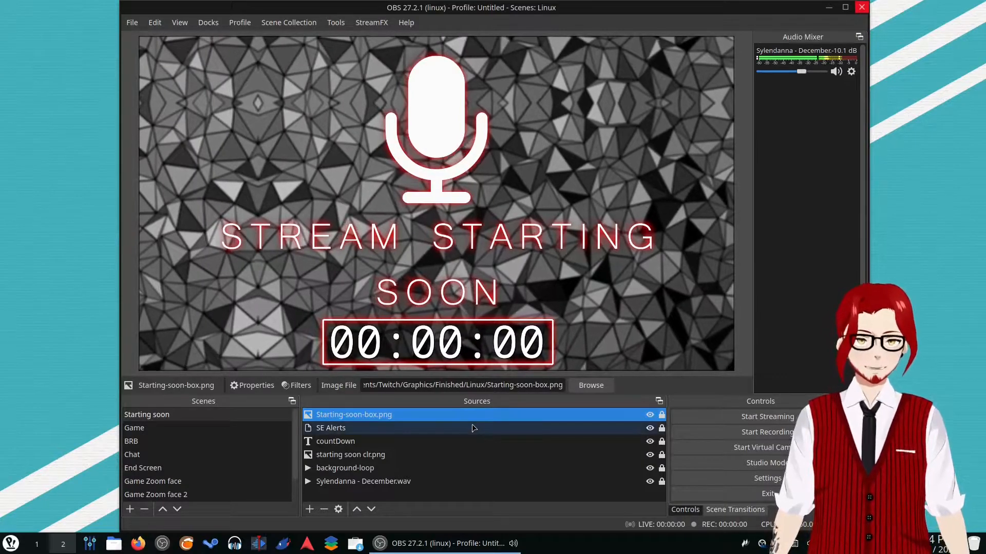
{"action": "left_click", "coordinate": [380, 484]}
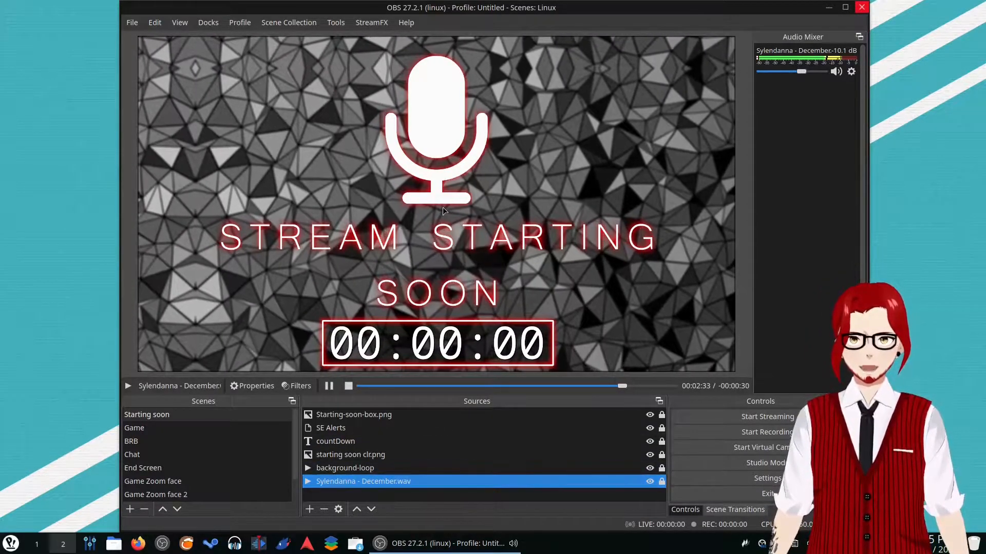
{"action": "left_click", "coordinate": [380, 468]}
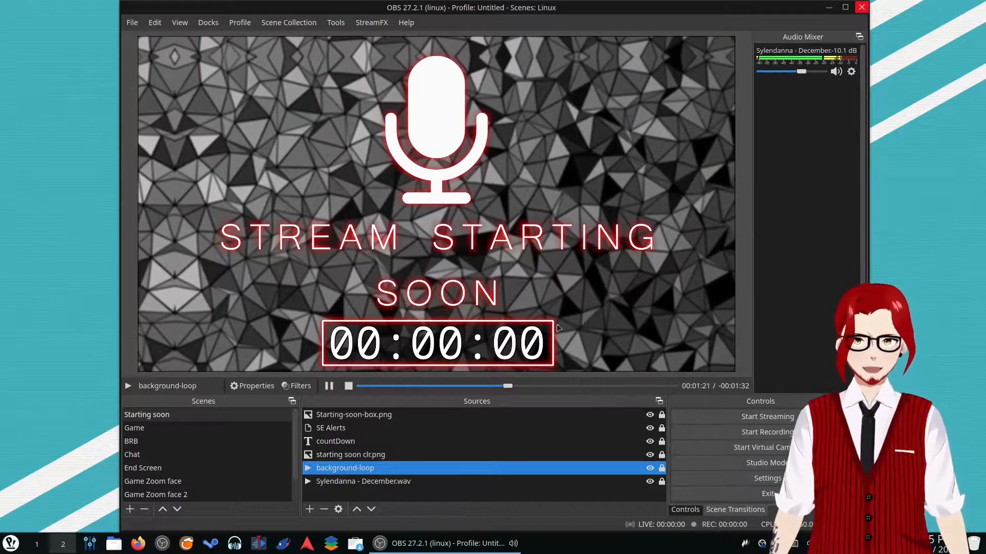
- Toggle the starting soon clr.png source's visibility off and on to see which part of the scene it provides
{"action": "left_click", "coordinate": [443, 455]}
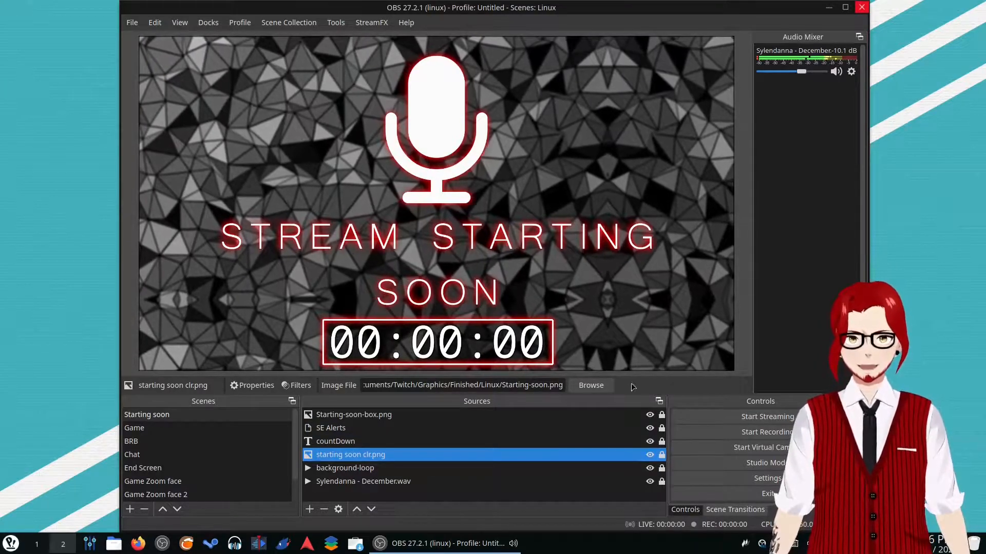
{"action": "left_click", "coordinate": [650, 455]}
{"action": "left_click", "coordinate": [650, 456]}
{"action": "left_click", "coordinate": [649, 456]}
{"action": "left_click", "coordinate": [650, 455]}
{"action": "left_click", "coordinate": [650, 455]}
{"action": "left_click", "coordinate": [649, 455]}
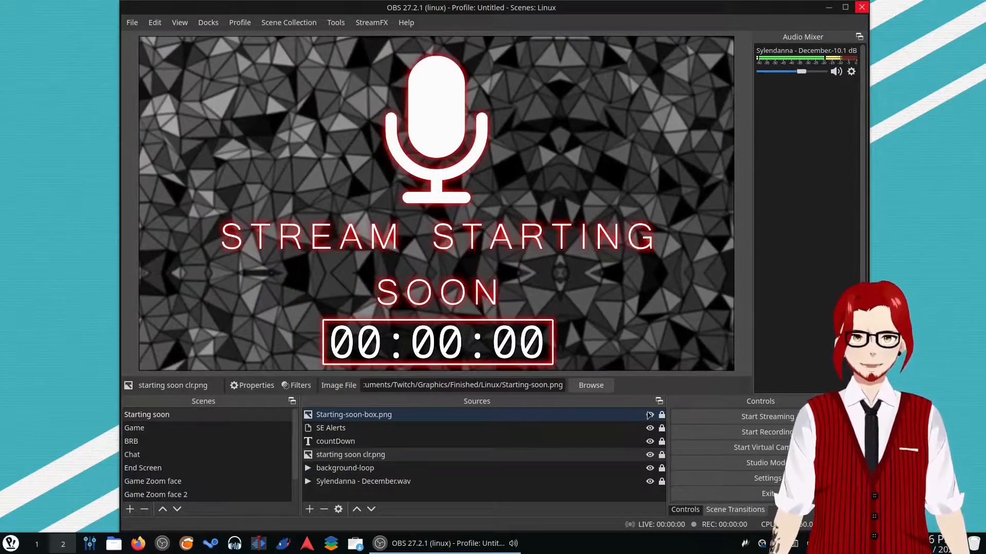
- Toggle the Starting-soon-box.png source's visibility off and on to see its part of the scene
{"action": "left_click", "coordinate": [650, 414]}
{"action": "left_click", "coordinate": [650, 415]}
{"action": "left_click", "coordinate": [650, 414]}
{"action": "left_click", "coordinate": [650, 415]}
{"action": "left_click", "coordinate": [650, 415]}
{"action": "left_click", "coordinate": [650, 415]}
{"action": "left_click", "coordinate": [634, 415]}
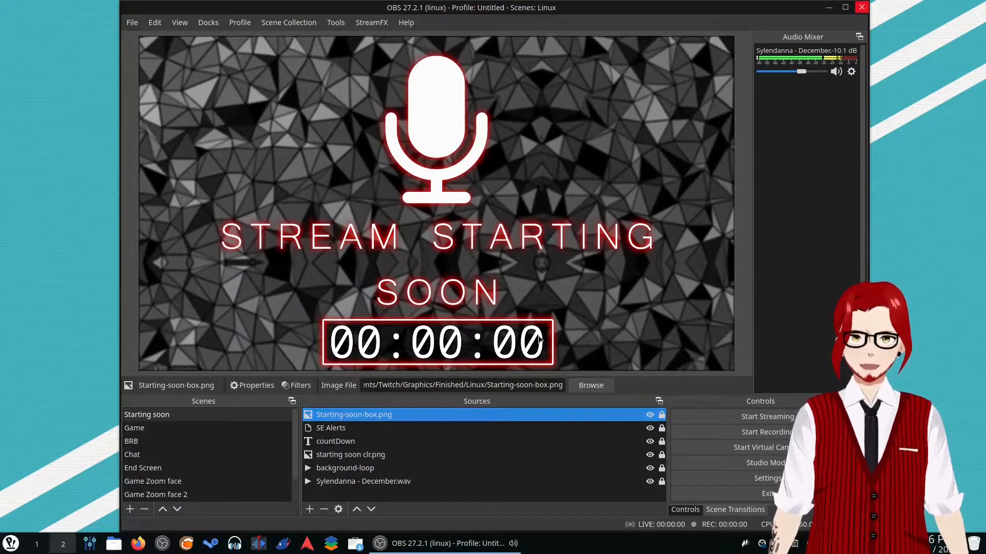
- Toggle the visibility of the countDown and SE Alerts sources off and on to check what each one displays
{"action": "left_click", "coordinate": [365, 444]}
{"action": "left_click", "coordinate": [650, 442]}
{"action": "left_click", "coordinate": [649, 441]}
{"action": "left_click", "coordinate": [650, 441]}
{"action": "left_click", "coordinate": [650, 442]}
{"action": "left_click", "coordinate": [636, 431]}
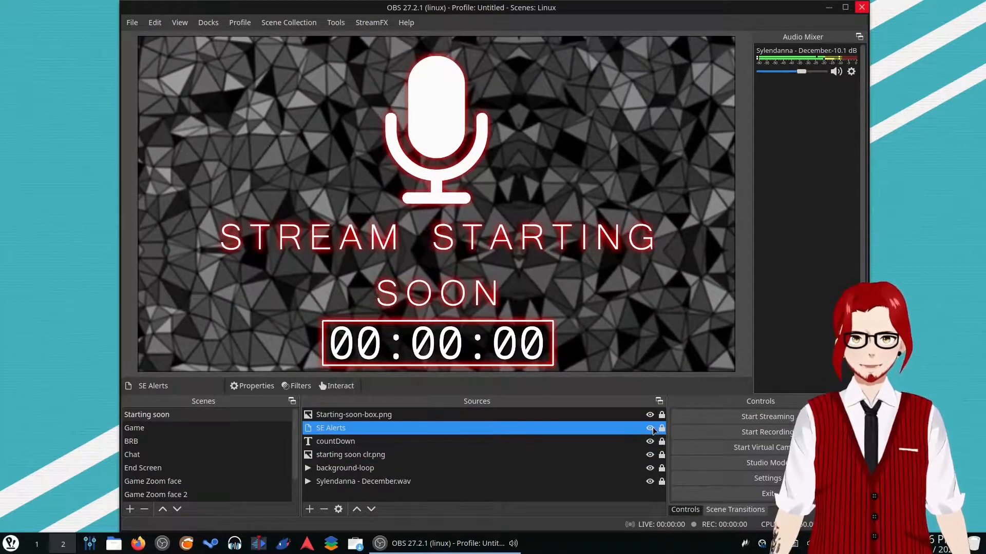
{"action": "left_click", "coordinate": [650, 428]}
{"action": "left_click", "coordinate": [650, 429]}
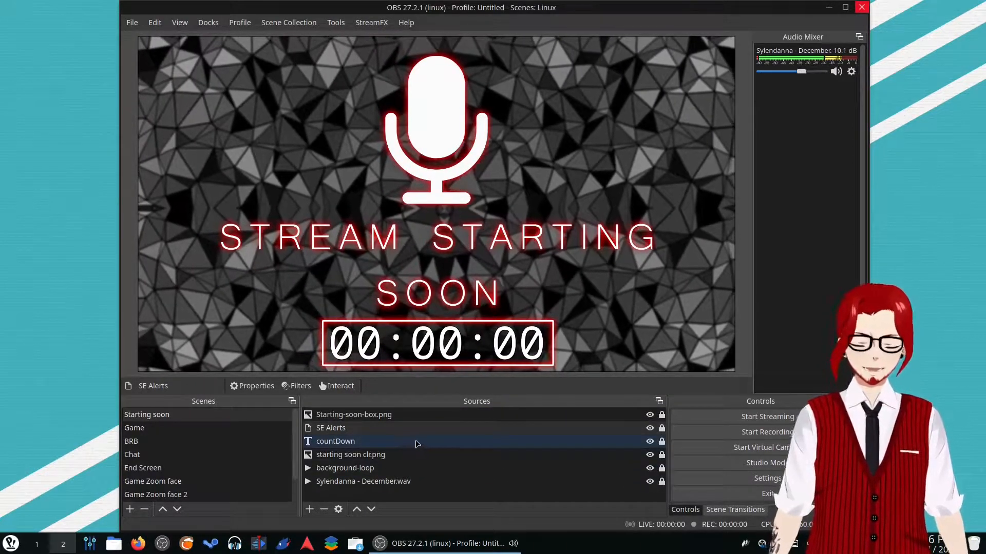
- Hide the SE Alerts and Sylendanna - December.wav sources in the Starting soon scene
{"action": "left_click", "coordinate": [646, 431]}
{"action": "left_click", "coordinate": [648, 429]}
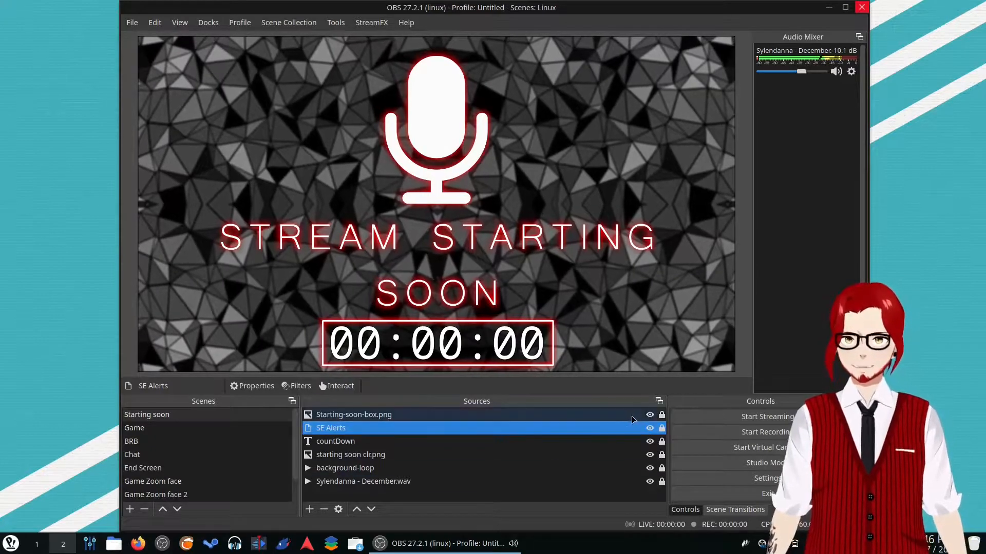
{"action": "left_click", "coordinate": [648, 483]}
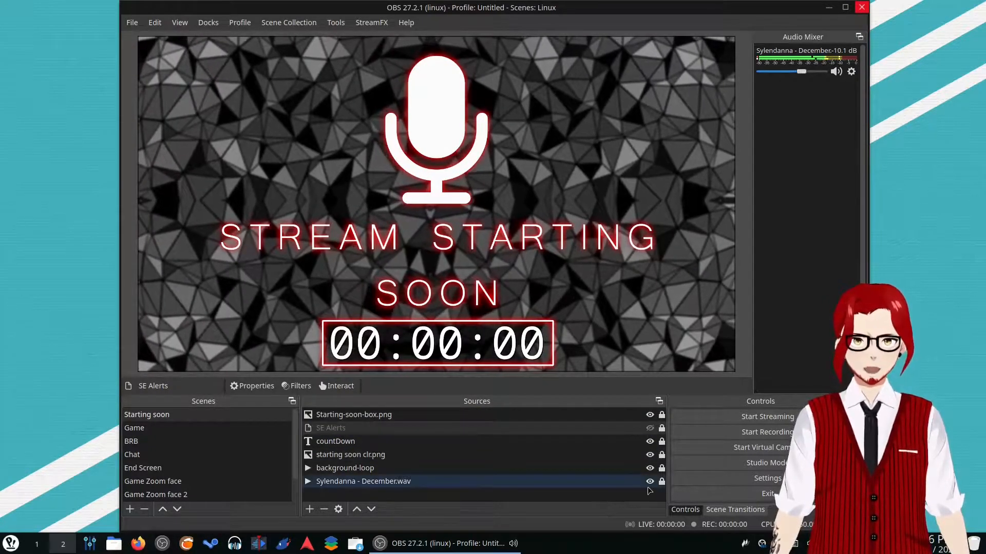
{"action": "left_click", "coordinate": [650, 482]}
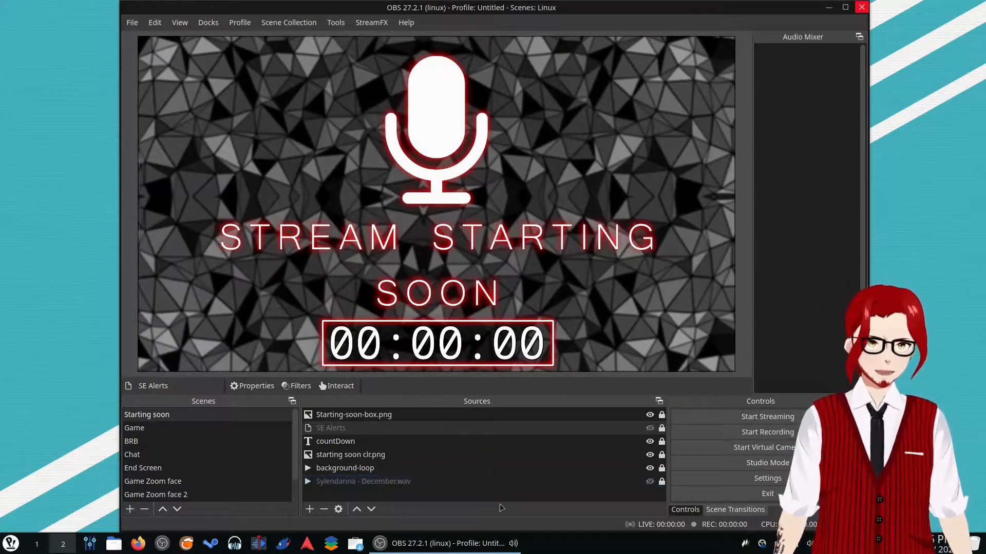
- Step through the background-loop, starting soon clr.png, Starting-soon-box.png and countDown sources that are still visible
{"action": "left_click", "coordinate": [364, 471]}
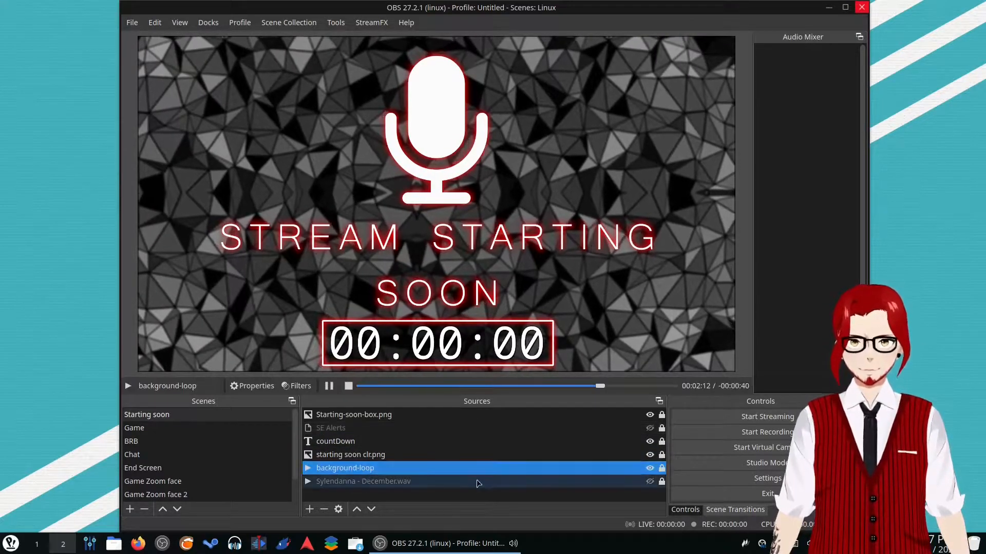
{"action": "left_click", "coordinate": [446, 453]}
{"action": "left_click", "coordinate": [405, 418]}
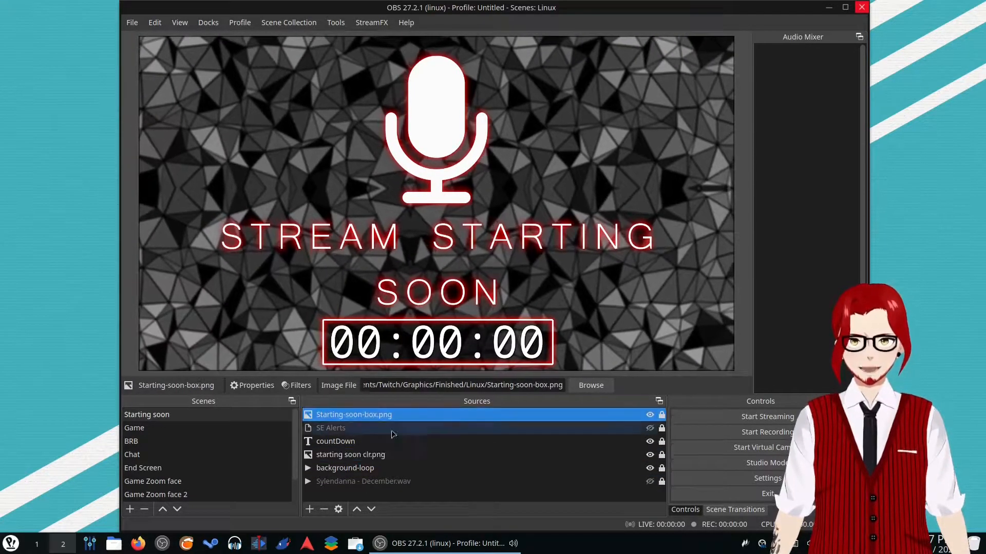
{"action": "left_click", "coordinate": [372, 440]}
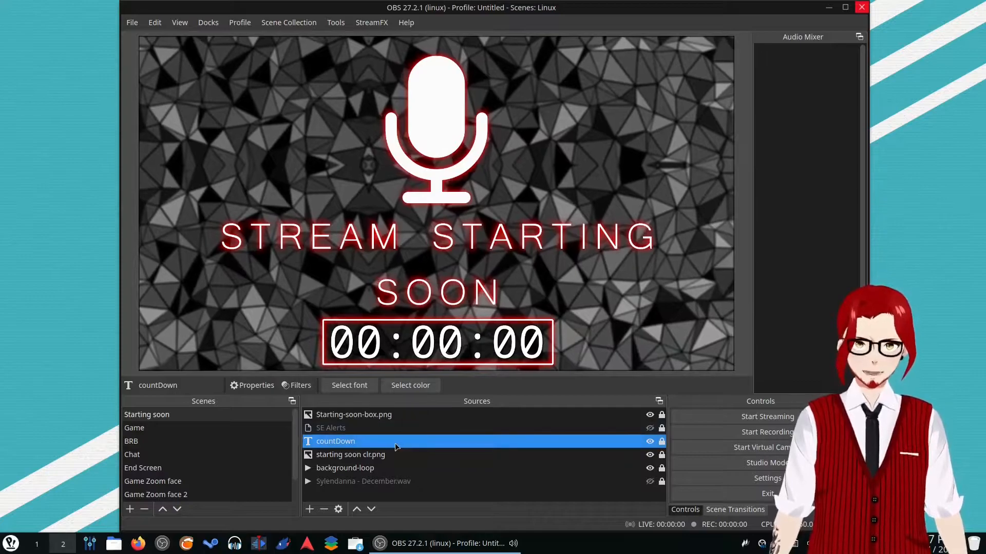
- Check the StreamFX plugin's options and view the filters of the Starting-soon-box.png source
{"action": "left_click", "coordinate": [463, 414]}
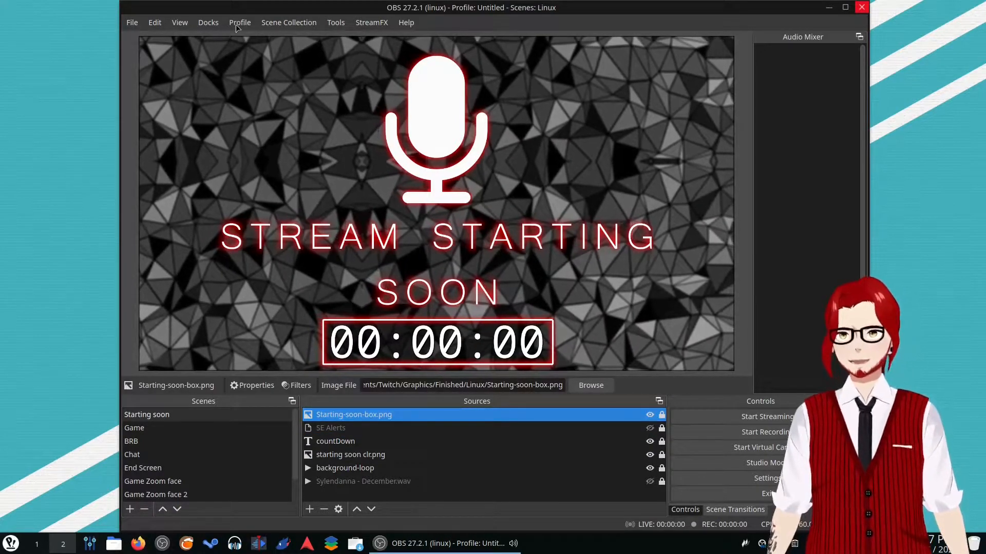
{"action": "left_click", "coordinate": [376, 25]}
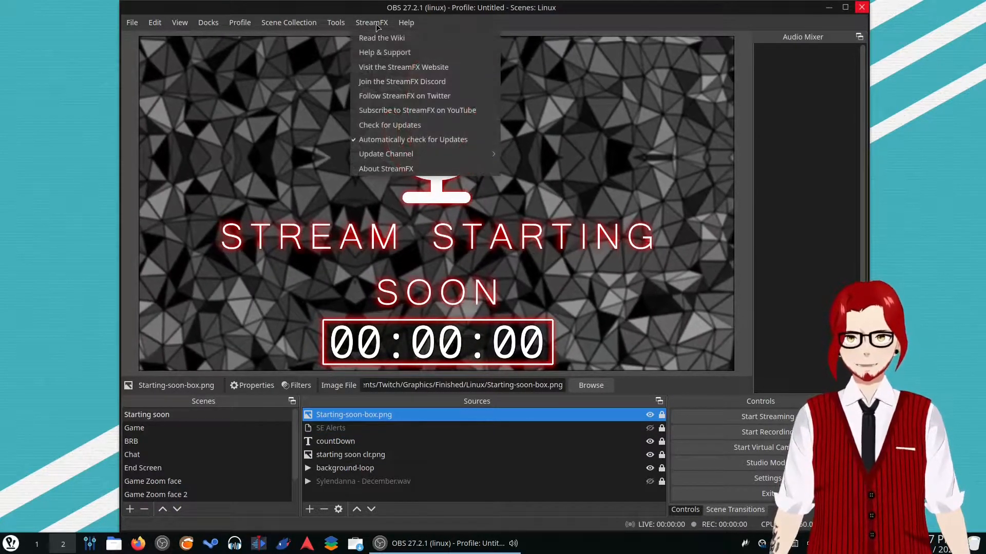
{"action": "left_click", "coordinate": [376, 25]}
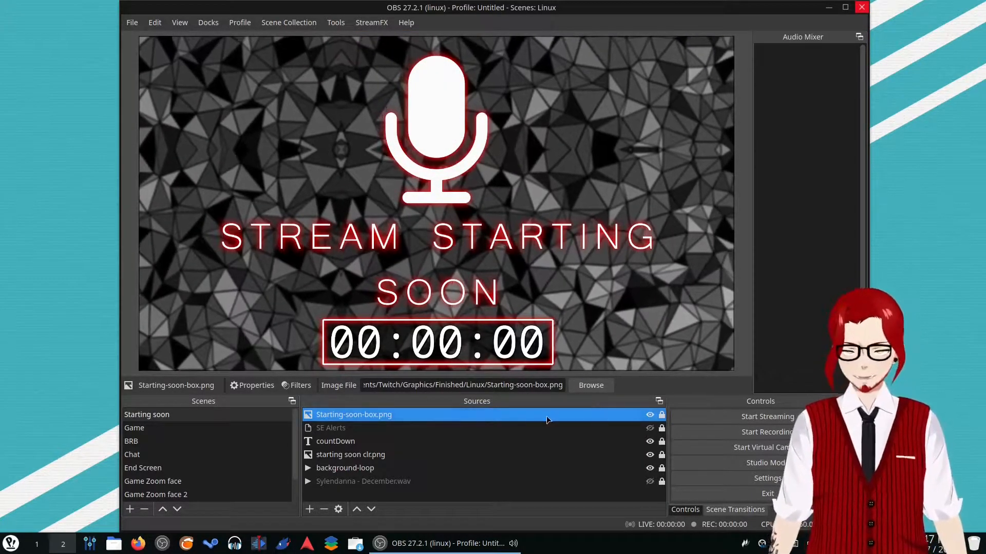
{"action": "right_click", "coordinate": [504, 417]}
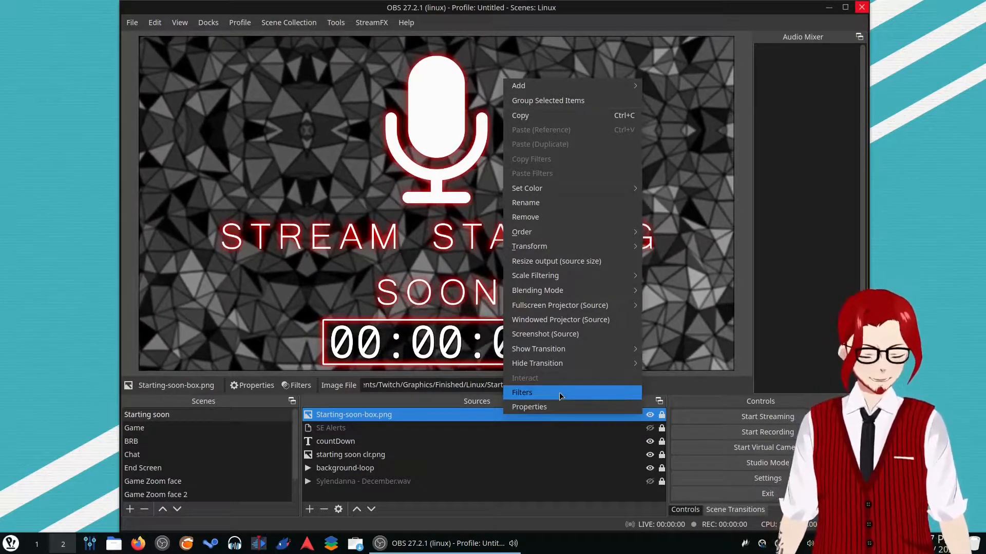
{"action": "mouse_move", "coordinate": [575, 309]}
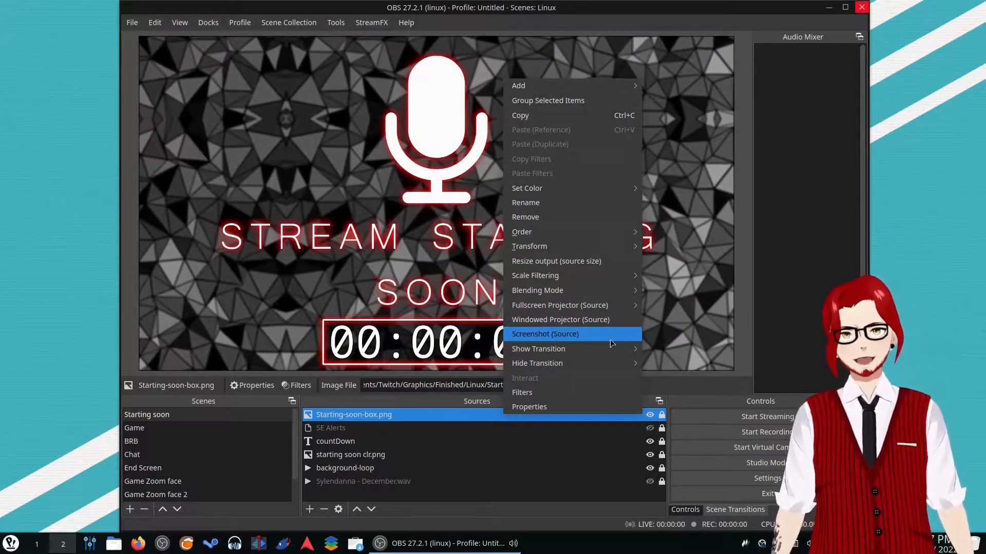
{"action": "mouse_move", "coordinate": [540, 352]}
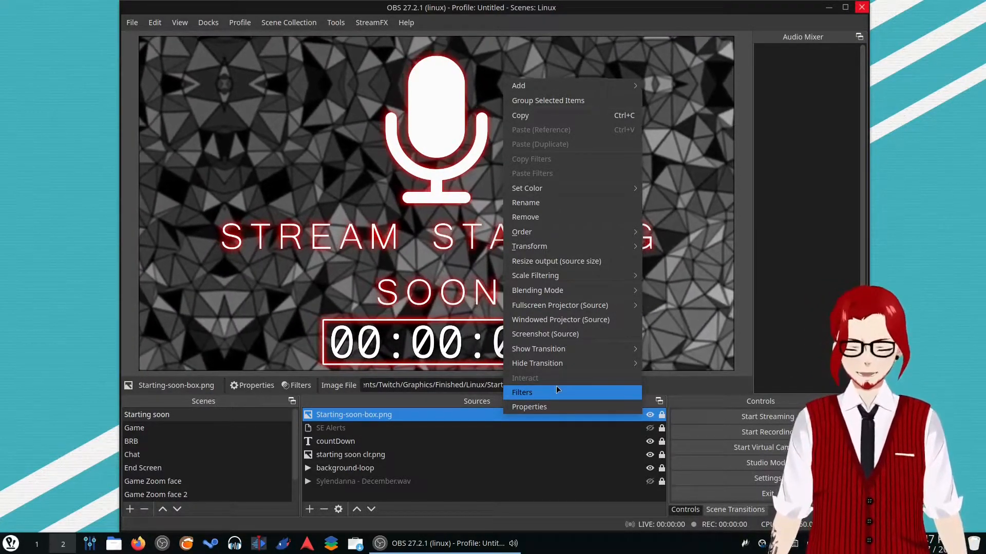
{"action": "left_click", "coordinate": [565, 392]}
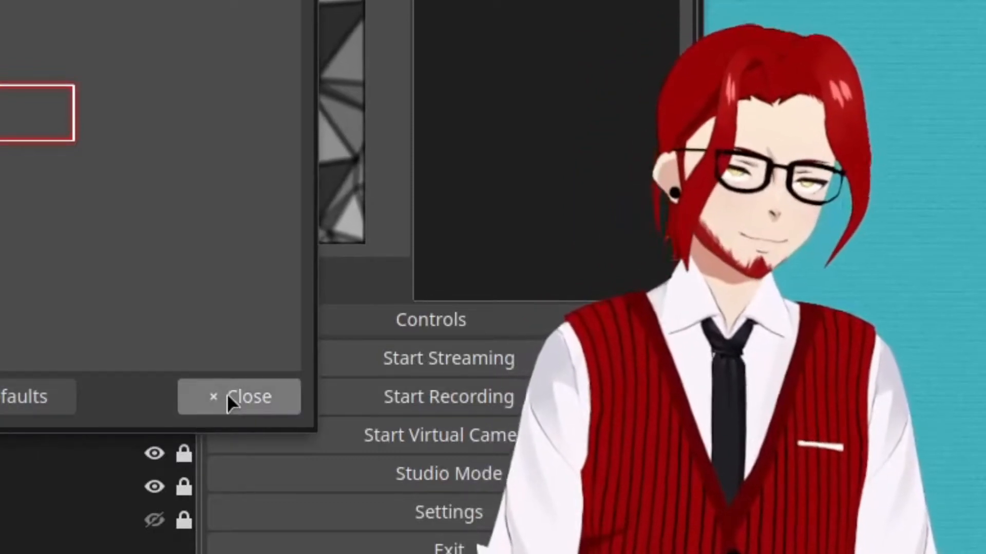
{"action": "left_click", "coordinate": [226, 393]}
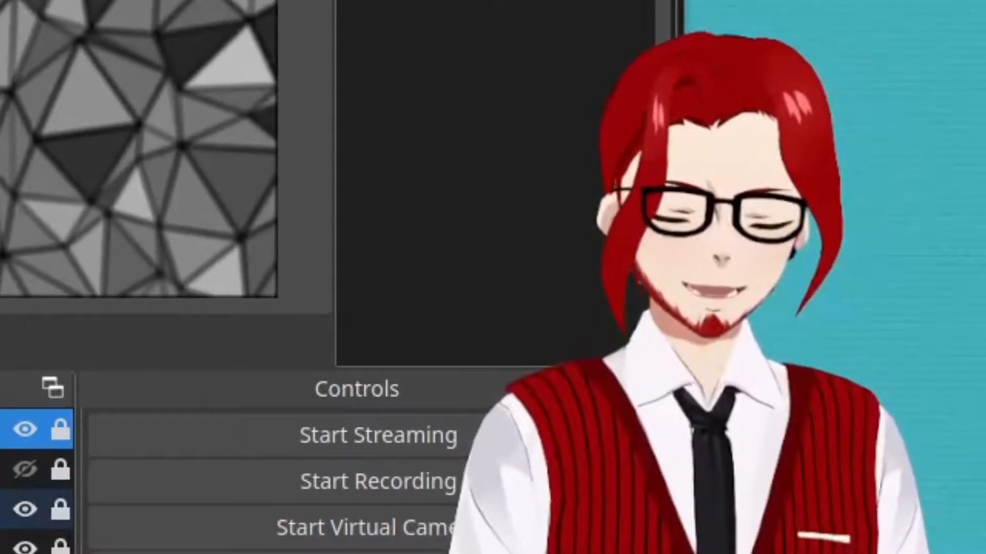
- Switch to the Game scene and look through its list of sources
{"action": "left_click", "coordinate": [385, 443]}
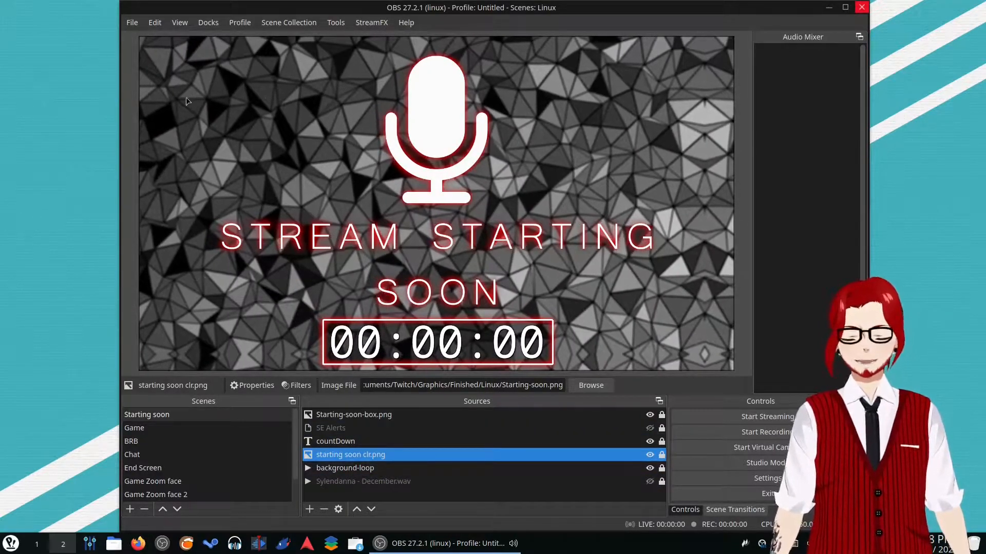
{"action": "left_click", "coordinate": [349, 442]}
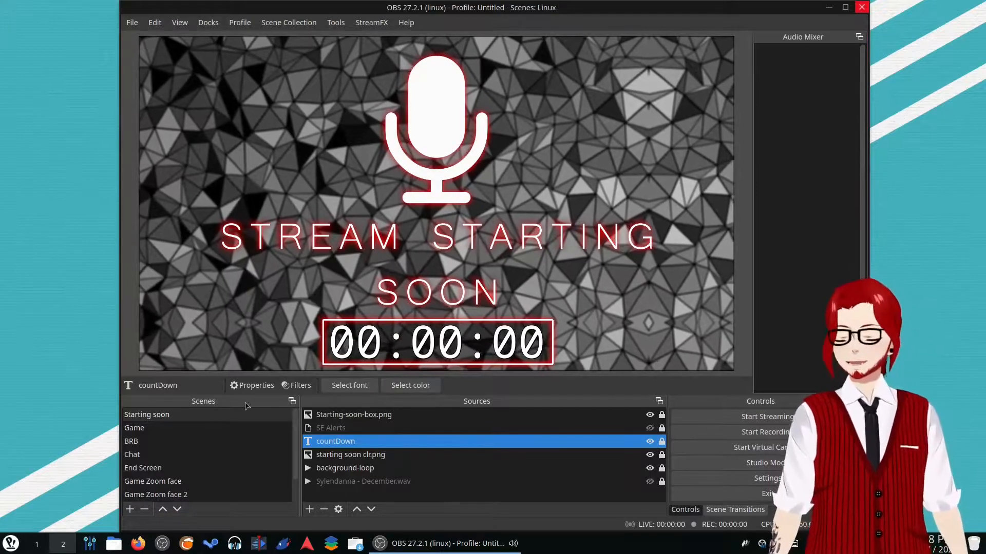
{"action": "left_click", "coordinate": [193, 430]}
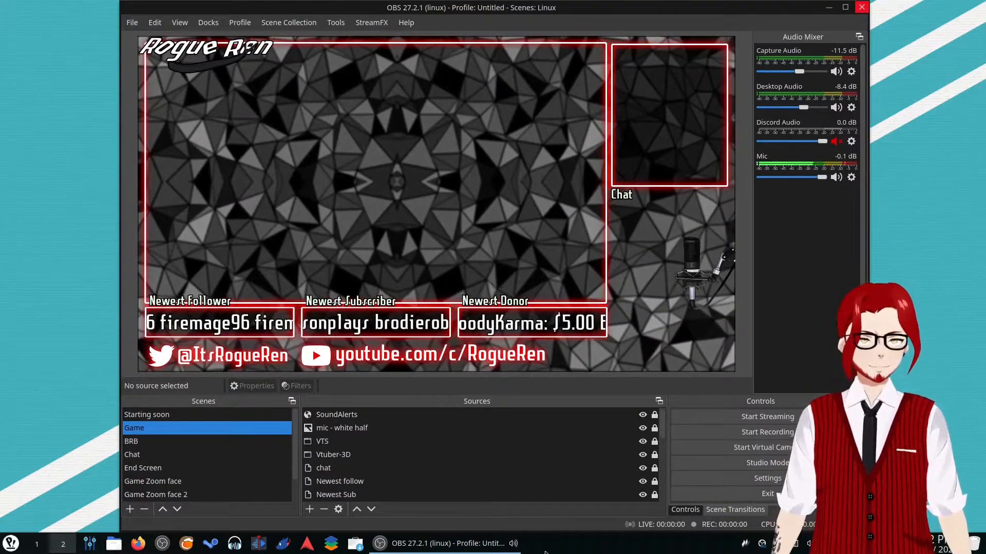
{"action": "scroll", "coordinate": [521, 464], "scroll_direction": "down", "scroll_amount": 5}
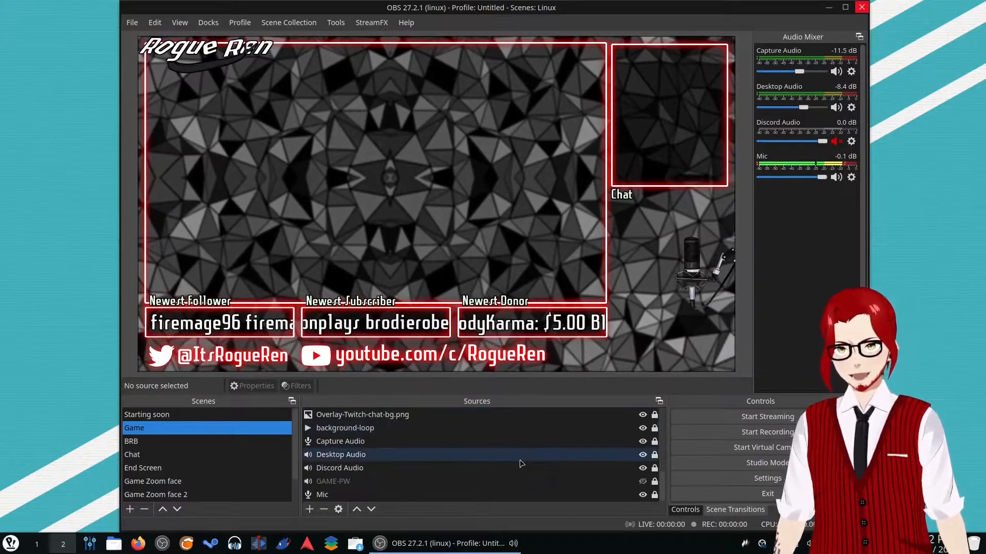
- Look through the Game scene's list of sources and check the available scene collections
{"action": "scroll", "coordinate": [493, 472], "scroll_direction": "up", "scroll_amount": 5}
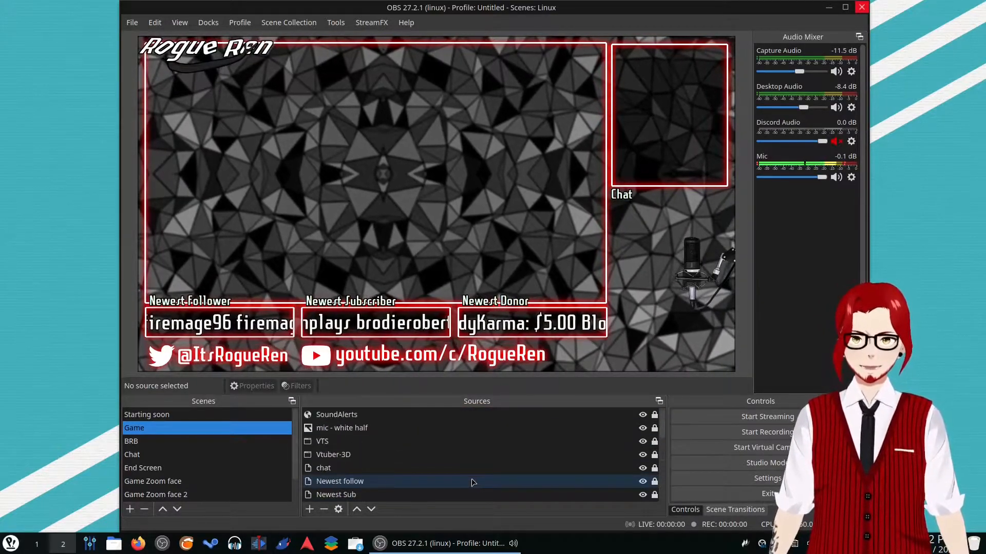
{"action": "scroll", "coordinate": [473, 482], "scroll_direction": "down", "scroll_amount": 5}
{"action": "scroll", "coordinate": [462, 495], "scroll_direction": "up", "scroll_amount": 5}
{"action": "scroll", "coordinate": [460, 491], "scroll_direction": "up", "scroll_amount": 2}
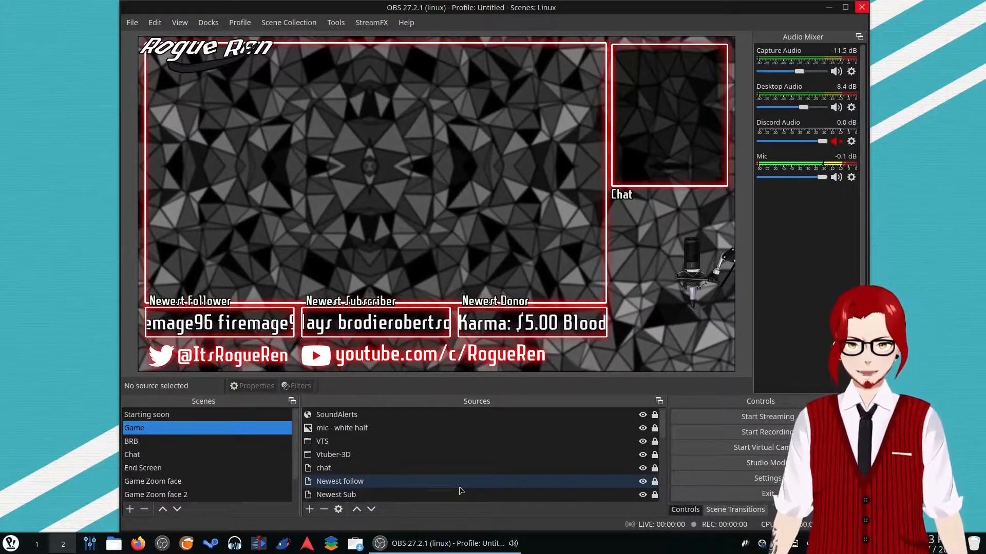
{"action": "scroll", "coordinate": [474, 488], "scroll_direction": "down", "scroll_amount": 5}
{"action": "scroll", "coordinate": [349, 469], "scroll_direction": "up", "scroll_amount": 6}
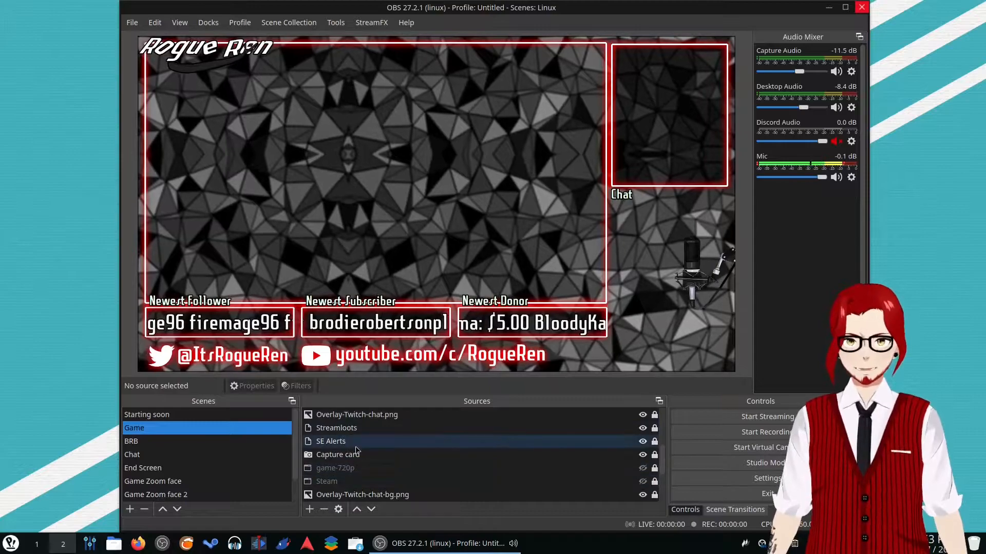
{"action": "scroll", "coordinate": [359, 419], "scroll_direction": "down", "scroll_amount": 5}
{"action": "scroll", "coordinate": [473, 466], "scroll_direction": "up", "scroll_amount": 5}
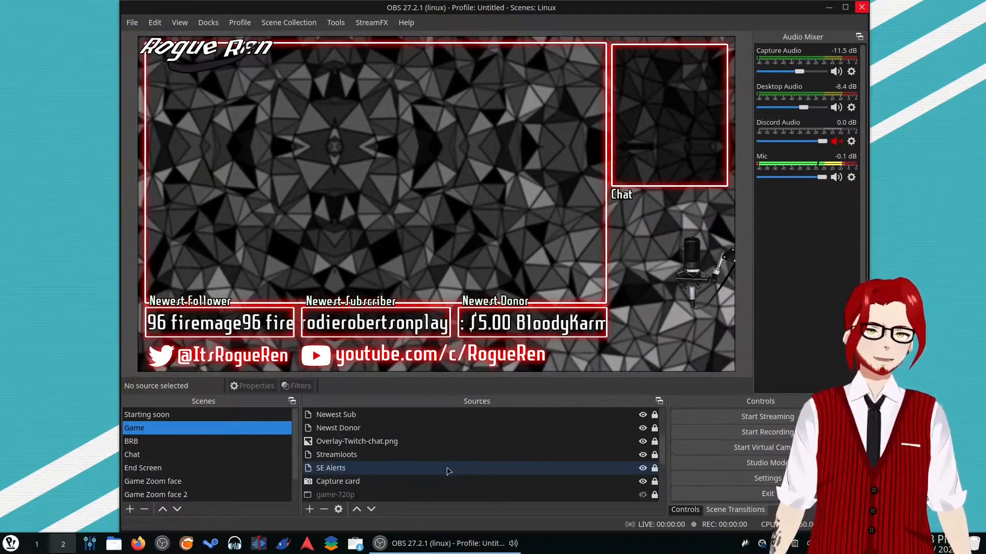
{"action": "scroll", "coordinate": [448, 471], "scroll_direction": "down", "scroll_amount": 3}
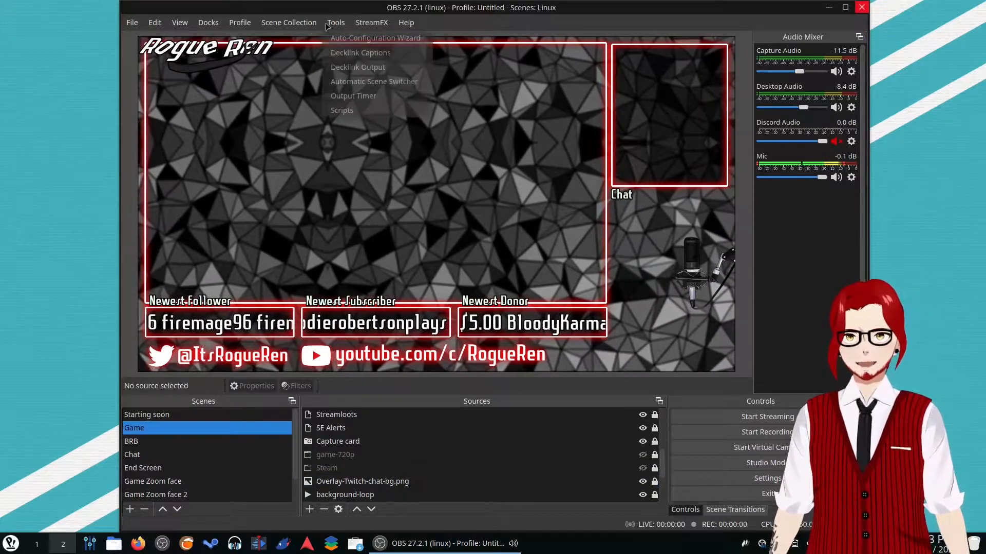
{"action": "mouse_move", "coordinate": [304, 25]}
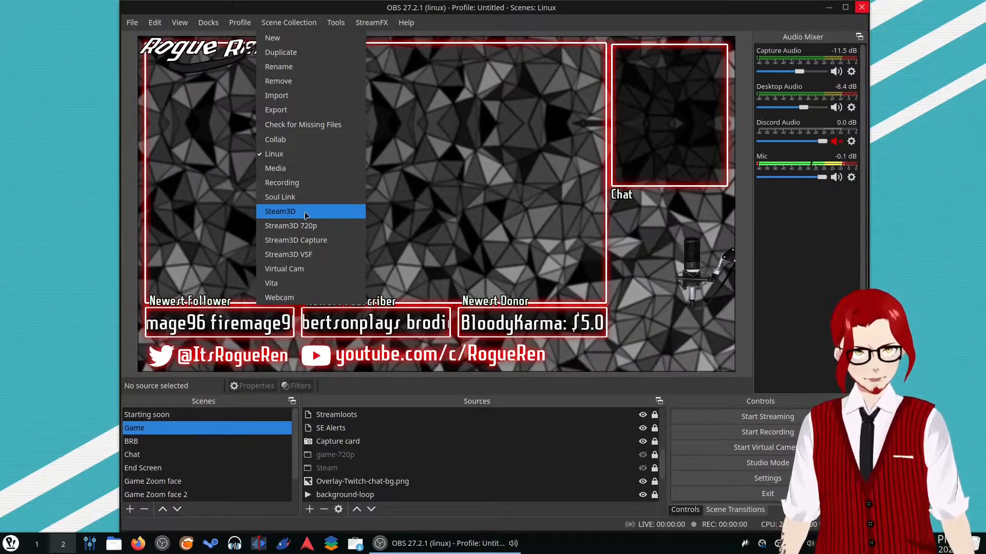
{"action": "left_click", "coordinate": [473, 410]}
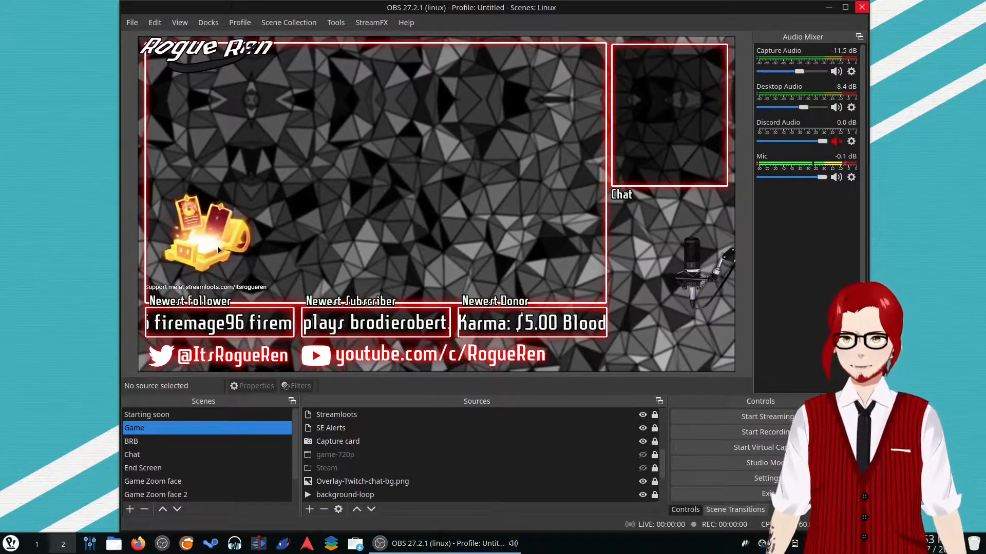
- Hide the SoundAlerts and VTS sources in the Game scene and select the chat source
{"action": "scroll", "coordinate": [381, 448], "scroll_direction": "up", "scroll_amount": 4}
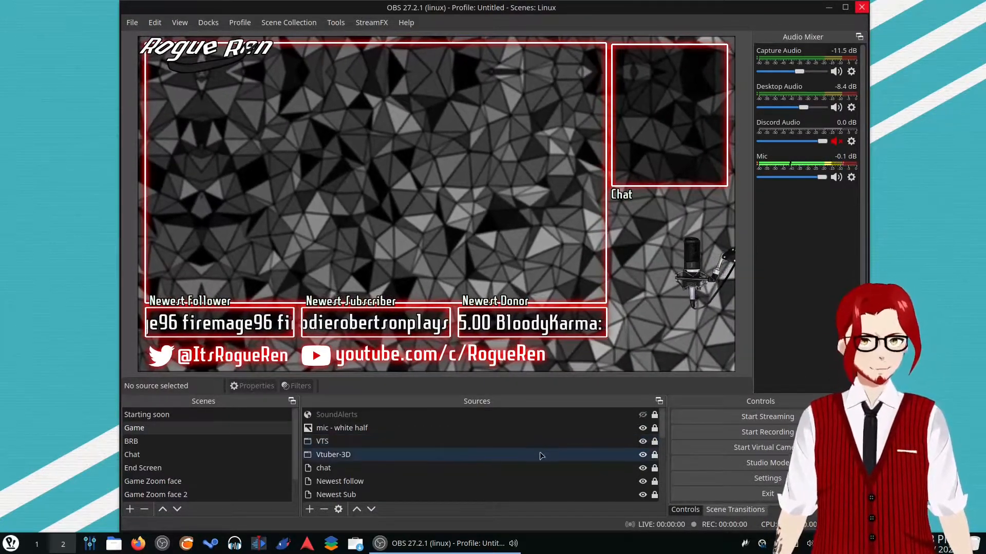
{"action": "left_click", "coordinate": [540, 454]}
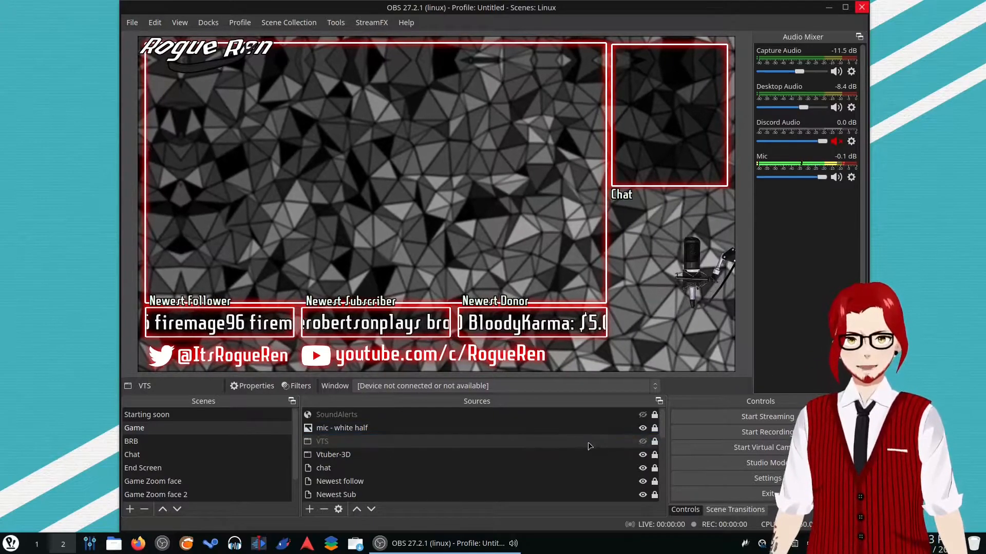
{"action": "scroll", "coordinate": [586, 448], "scroll_direction": "down", "scroll_amount": 1}
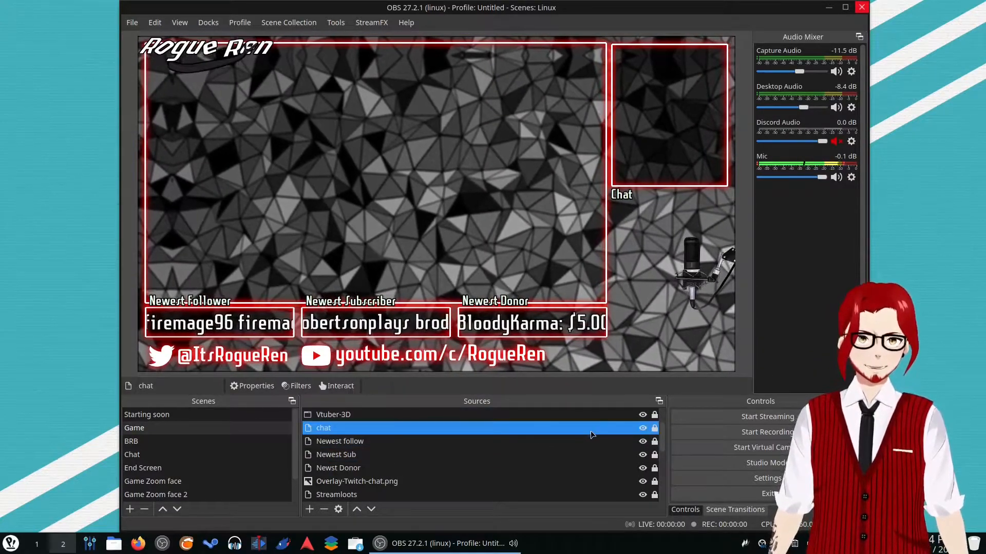
- Unlock the Vtuber-3D, chat, Newest follow, Newest Sub, Newst Donor and Overlay-Twitch-chat.png sources
{"action": "left_click", "coordinate": [654, 428]}
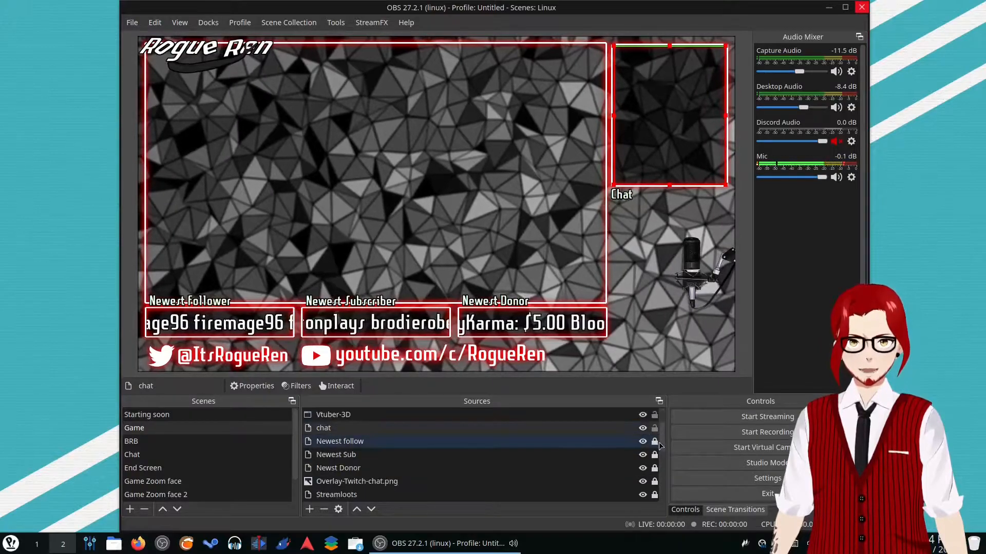
{"action": "left_click", "coordinate": [655, 455]}
{"action": "left_click", "coordinate": [654, 468]}
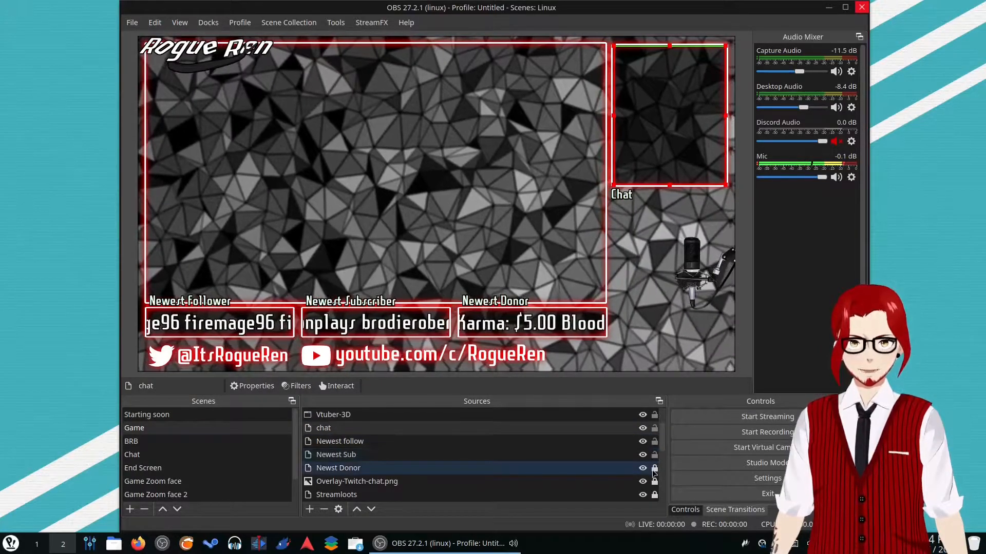
{"action": "left_click", "coordinate": [642, 480]}
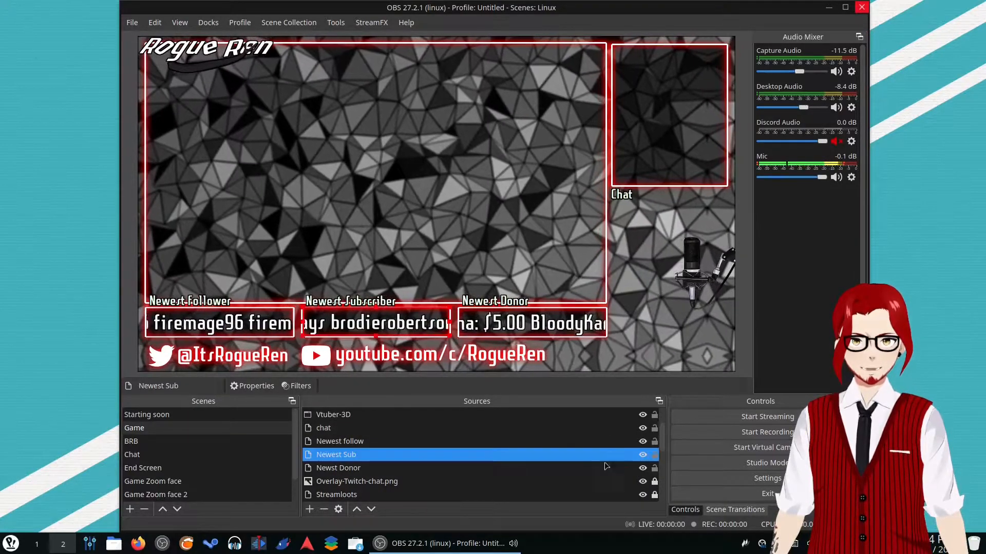
{"action": "left_click", "coordinate": [602, 477]}
{"action": "left_click", "coordinate": [655, 481]}
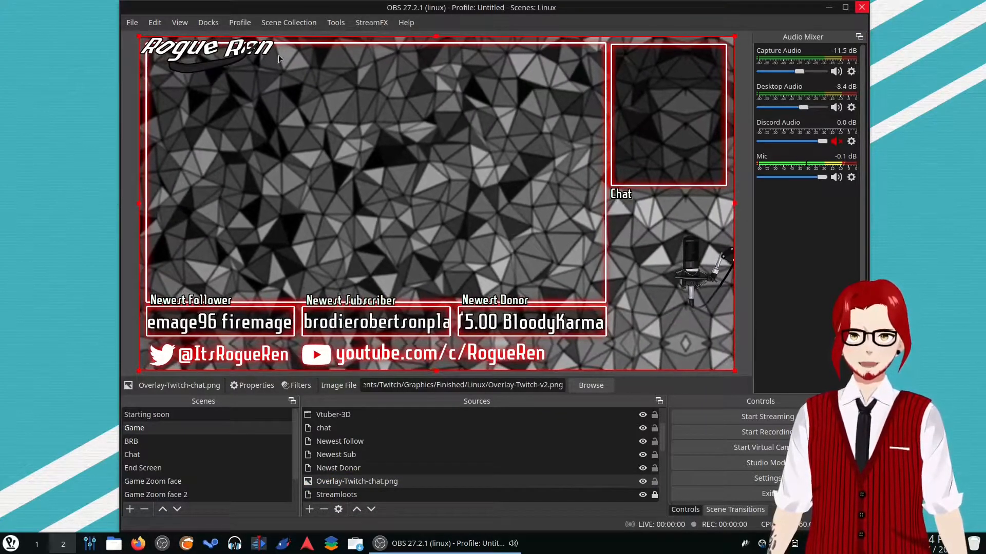
- Lock the Overlay-Twitch-chat.png source and toggle its visibility repeatedly to compare the scene with and without the overlay, leaving it shown
{"action": "left_click", "coordinate": [654, 482]}
{"action": "left_click", "coordinate": [643, 482]}
{"action": "left_click", "coordinate": [643, 481]}
{"action": "left_click", "coordinate": [643, 482]}
{"action": "left_click", "coordinate": [642, 482]}
{"action": "left_click", "coordinate": [643, 482]}
{"action": "left_click", "coordinate": [642, 481]}
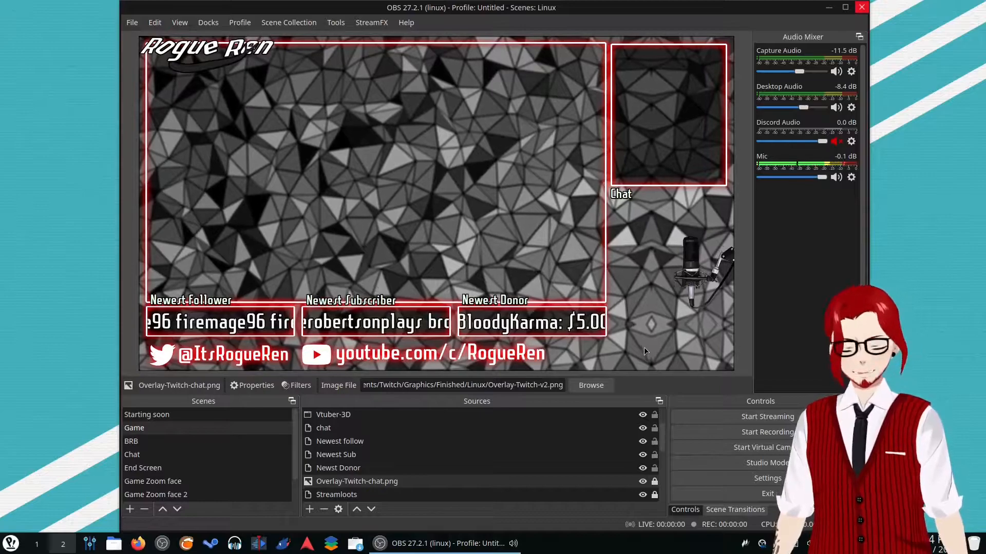
{"action": "left_click", "coordinate": [654, 482]}
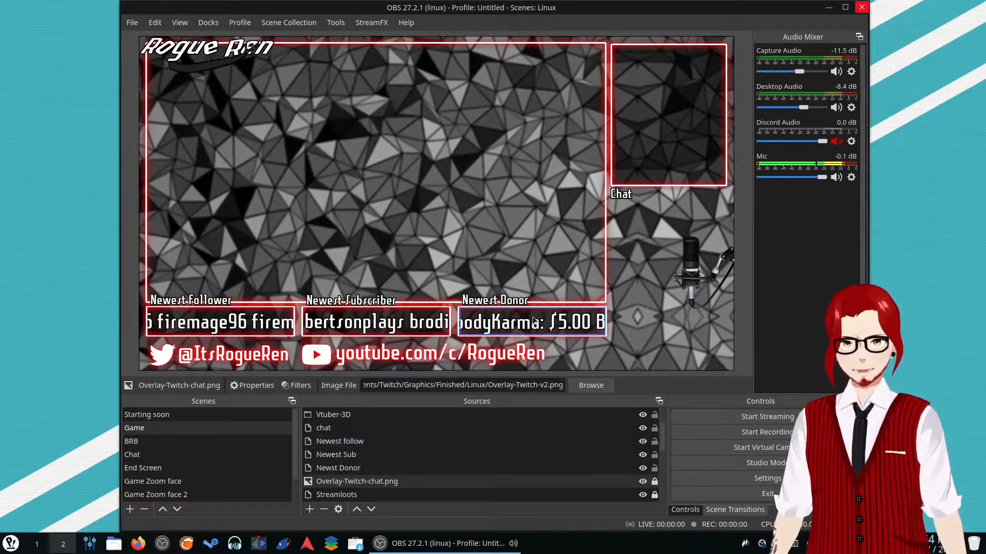
{"action": "left_click", "coordinate": [643, 482]}
{"action": "left_click", "coordinate": [643, 481]}
{"action": "left_click", "coordinate": [643, 482]}
{"action": "left_click", "coordinate": [643, 482]}
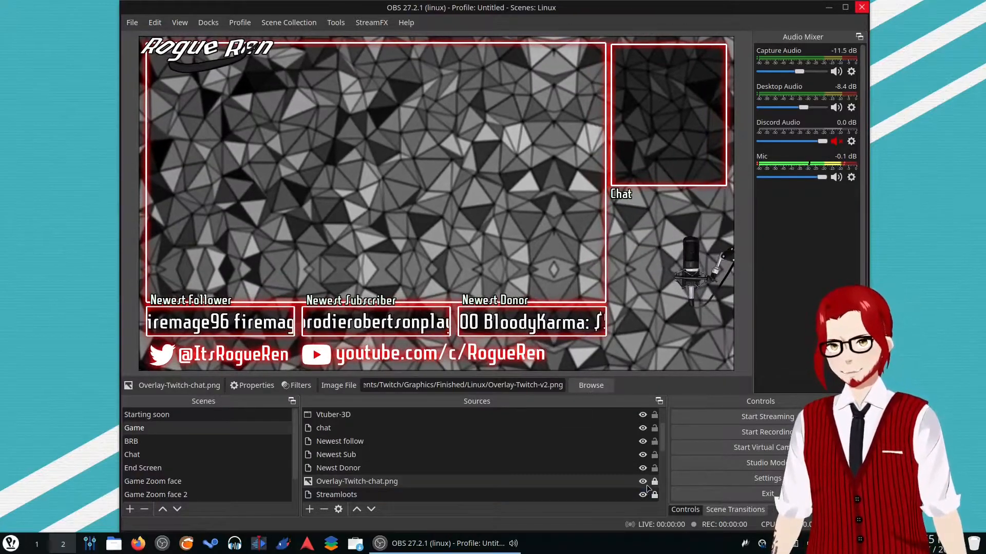
{"action": "left_click", "coordinate": [642, 482]}
{"action": "left_click", "coordinate": [642, 481]}
{"action": "left_click", "coordinate": [642, 481]}
{"action": "left_click", "coordinate": [642, 481]}
{"action": "left_click", "coordinate": [642, 481]}
{"action": "left_click", "coordinate": [642, 481]}
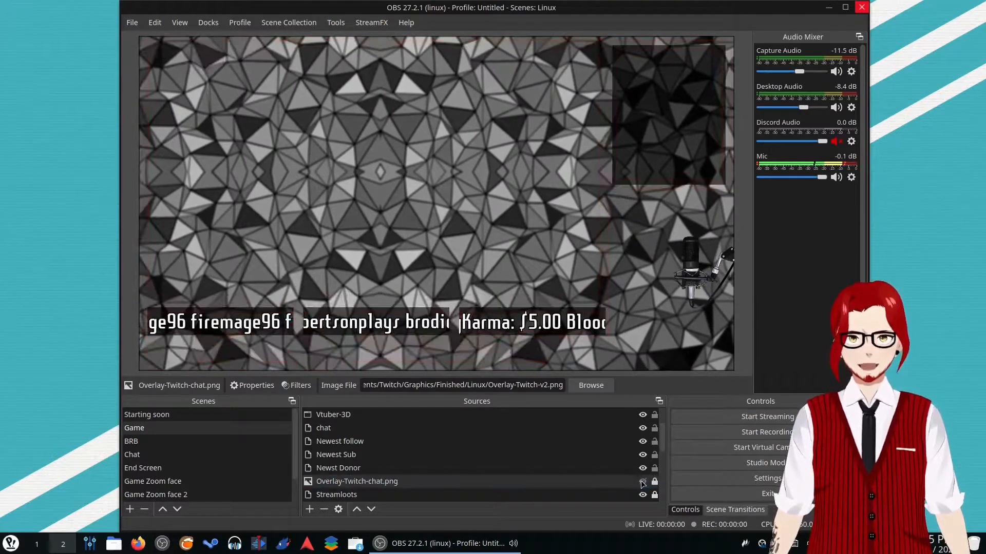
{"action": "left_click", "coordinate": [643, 481]}
- Hide the mic - white half source, then lock and select the Vtuber-3D source
{"action": "scroll", "coordinate": [642, 462], "scroll_direction": "up", "scroll_amount": 1}
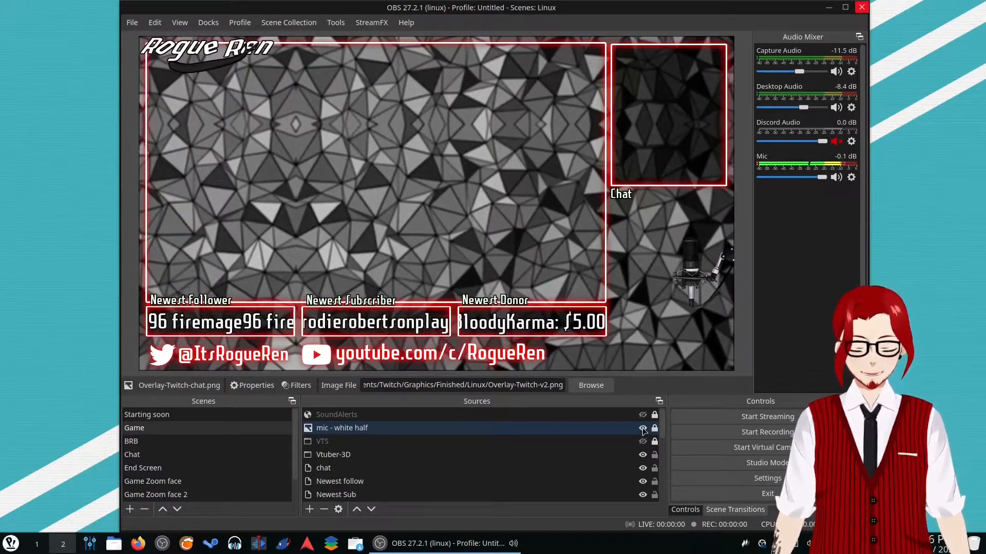
{"action": "left_click", "coordinate": [643, 429]}
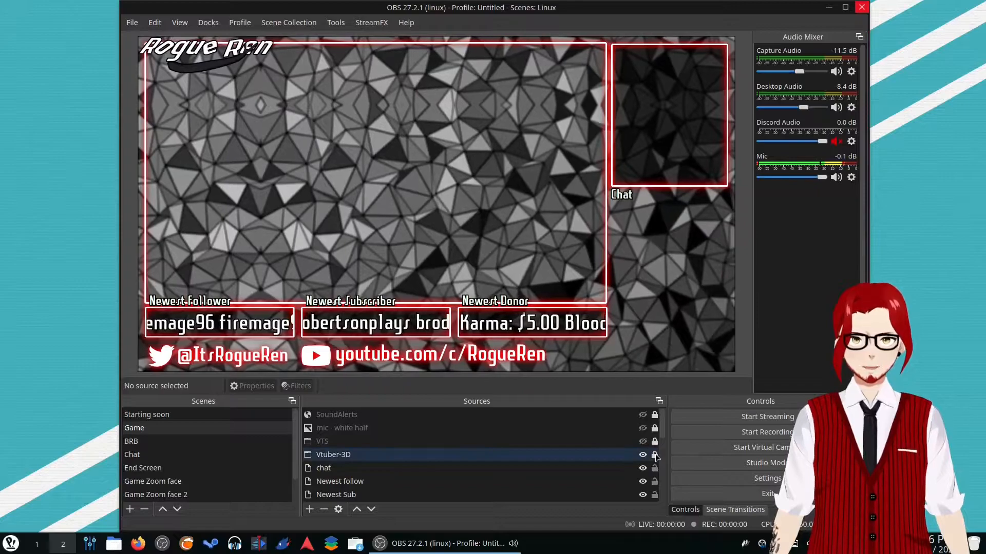
{"action": "left_click", "coordinate": [633, 455]}
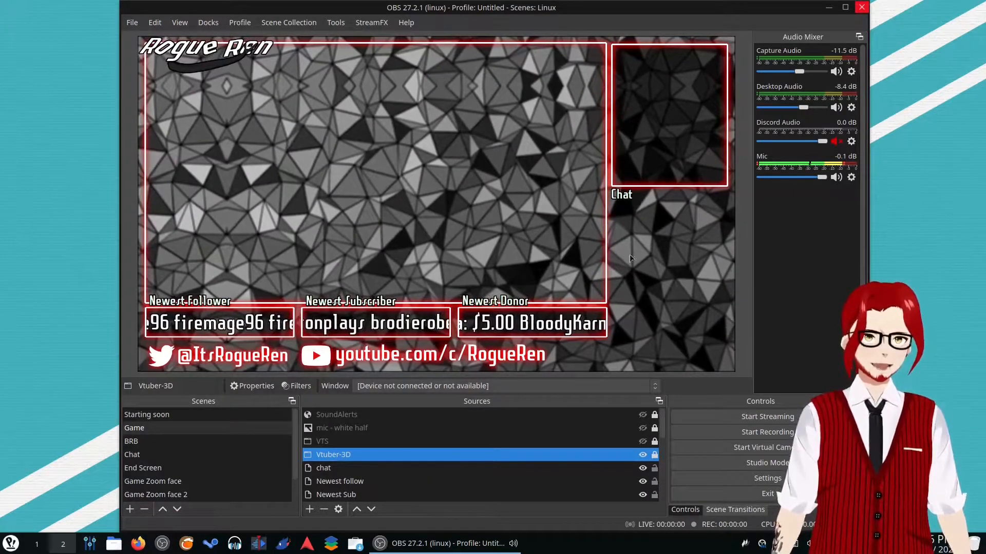
- Select the chat, Newest follow, Newest Sub and Newst Donor sources in turn to see where each sits in the preview
{"action": "scroll", "coordinate": [504, 469], "scroll_direction": "down", "scroll_amount": 1}
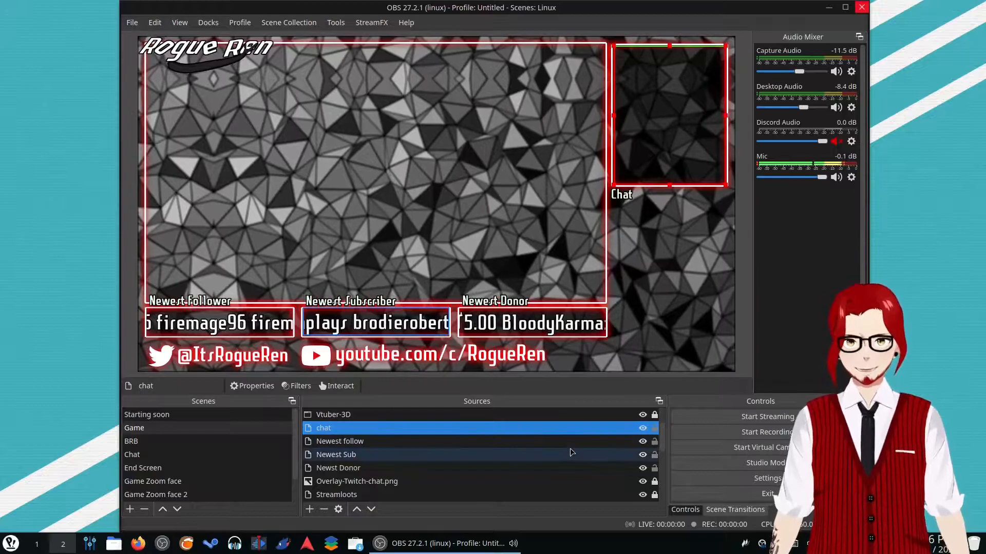
{"action": "left_click", "coordinate": [570, 451]}
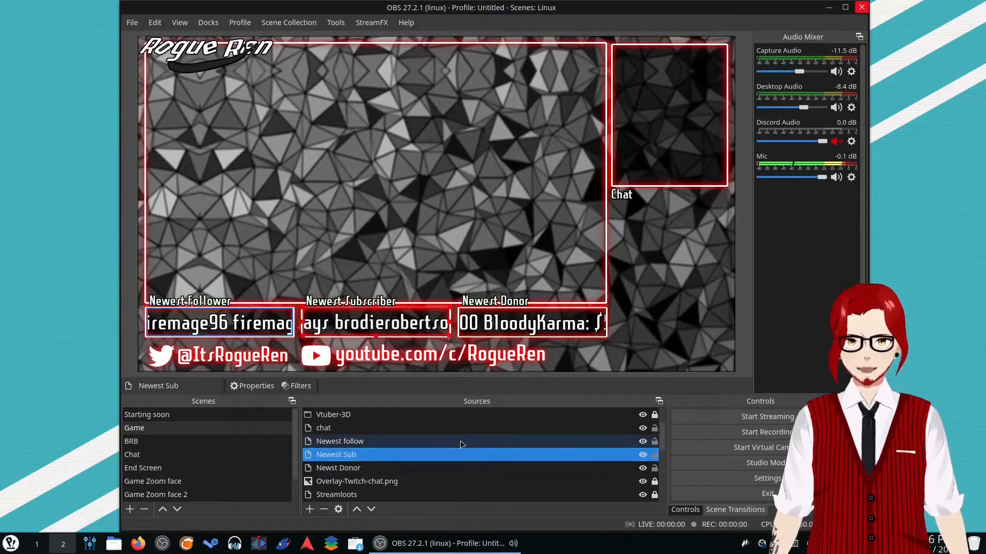
{"action": "left_click", "coordinate": [449, 428]}
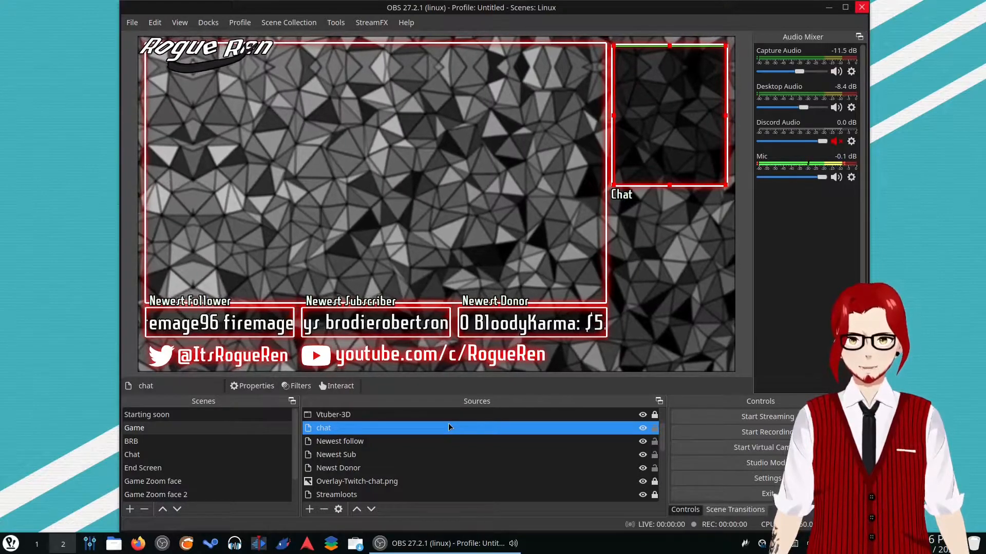
{"action": "left_click", "coordinate": [433, 440]}
{"action": "left_click", "coordinate": [426, 454]}
{"action": "left_click", "coordinate": [418, 467]}
{"action": "left_click", "coordinate": [406, 440]}
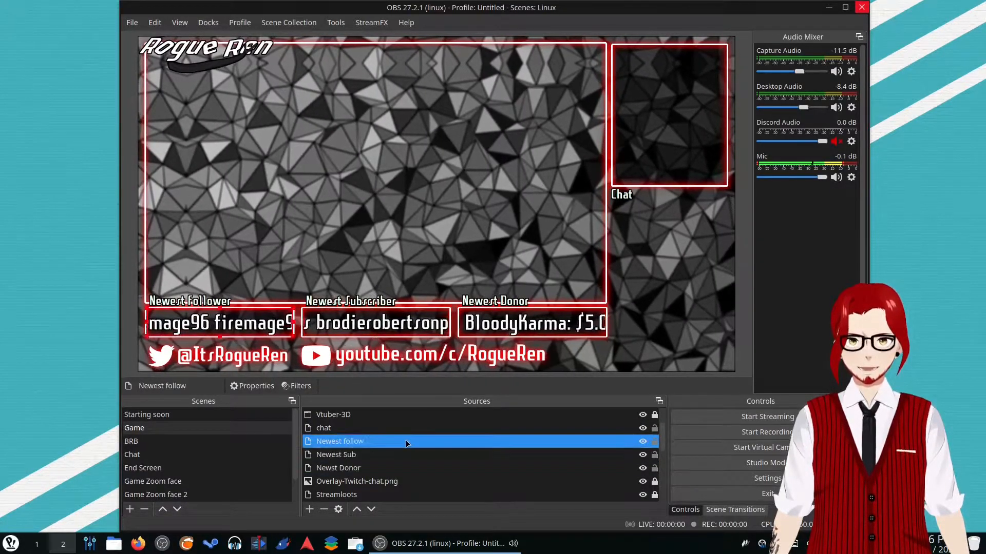
- Review the properties of the Newest follow text source, including its text file and outline settings, and close them
{"action": "right_click", "coordinate": [413, 440]}
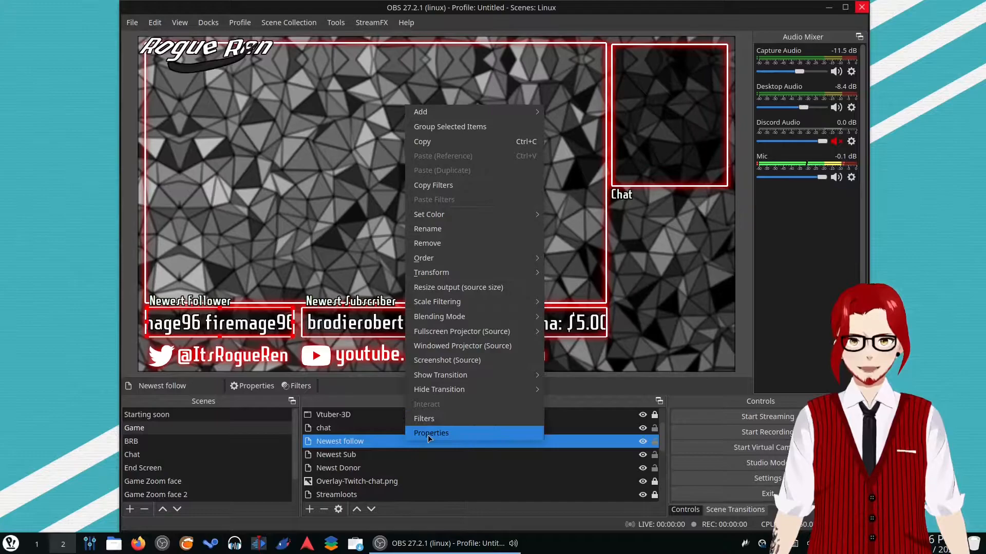
{"action": "left_click", "coordinate": [429, 435]}
{"action": "left_click_drag", "start_coordinate": [669, 310], "coordinate": [669, 332]}
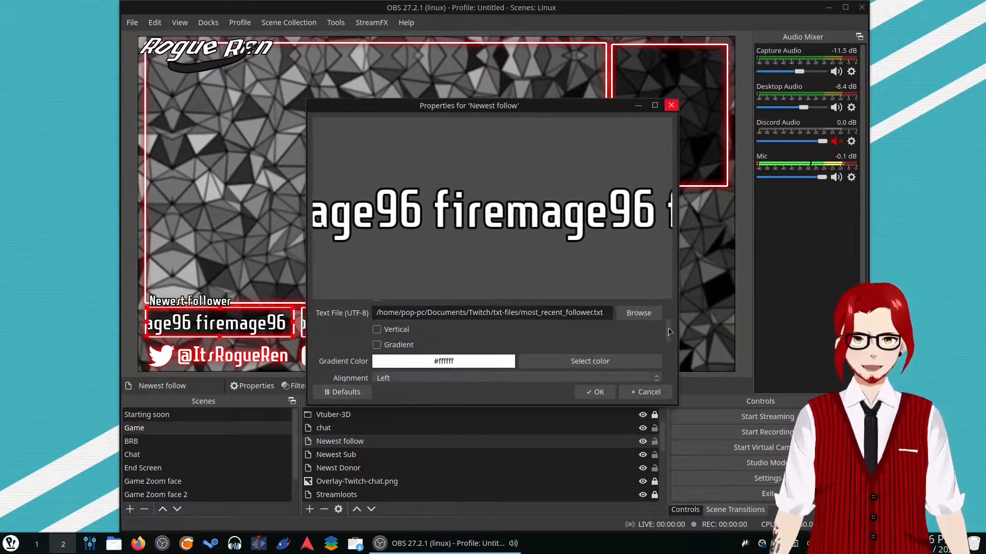
{"action": "scroll", "coordinate": [668, 328], "scroll_direction": "down", "scroll_amount": 4}
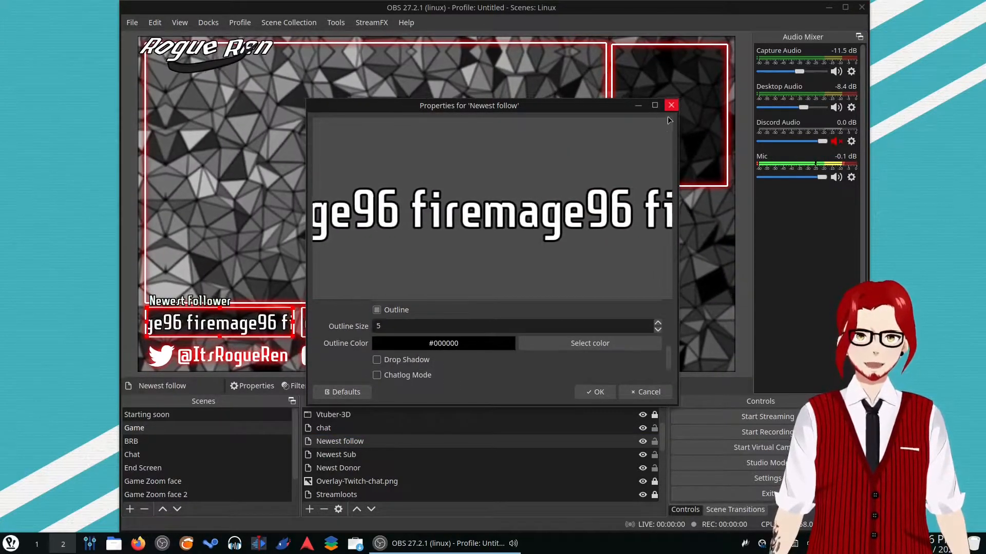
{"action": "left_click", "coordinate": [671, 106]}
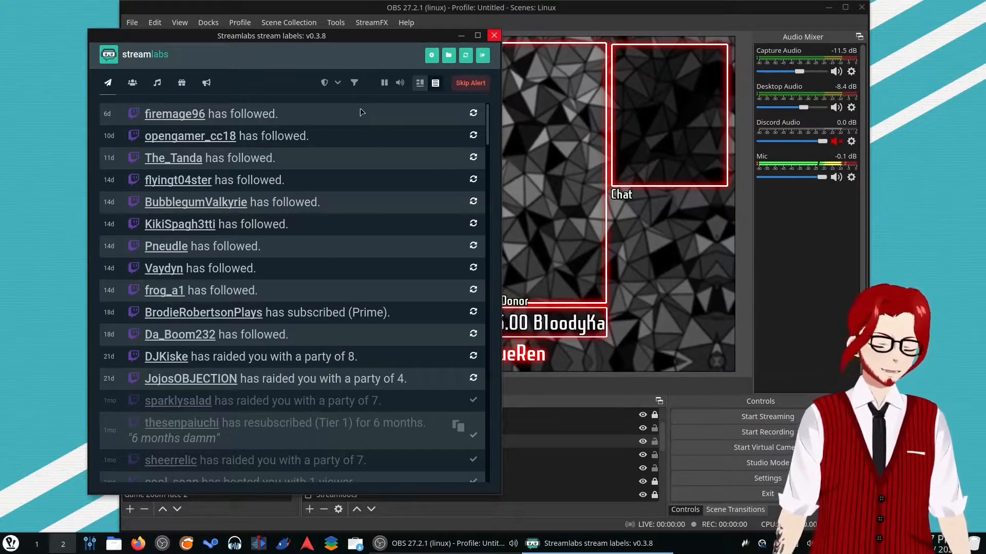
- Examine the recent events in the Streamlabs stream labels window and move the window out of the way
{"action": "left_click_drag", "start_coordinate": [312, 37], "coordinate": [556, 31]}
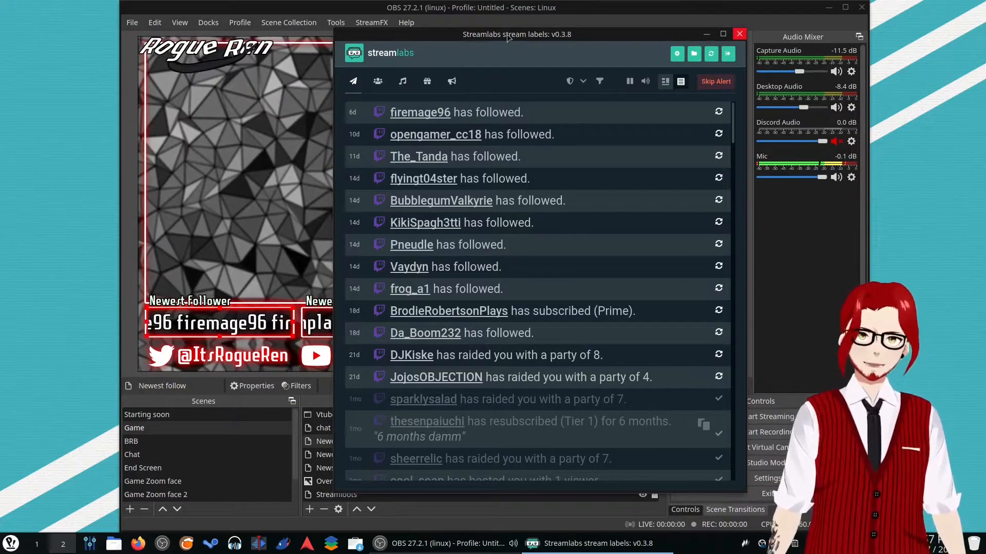
{"action": "left_click_drag", "start_coordinate": [507, 37], "coordinate": [481, 36]}
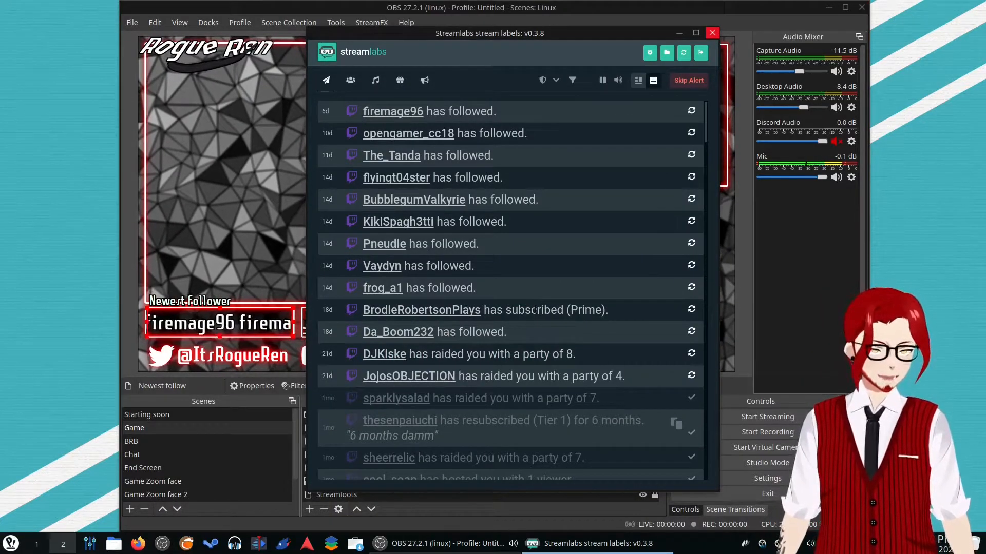
{"action": "left_click_drag", "start_coordinate": [437, 35], "coordinate": [985, 46]}
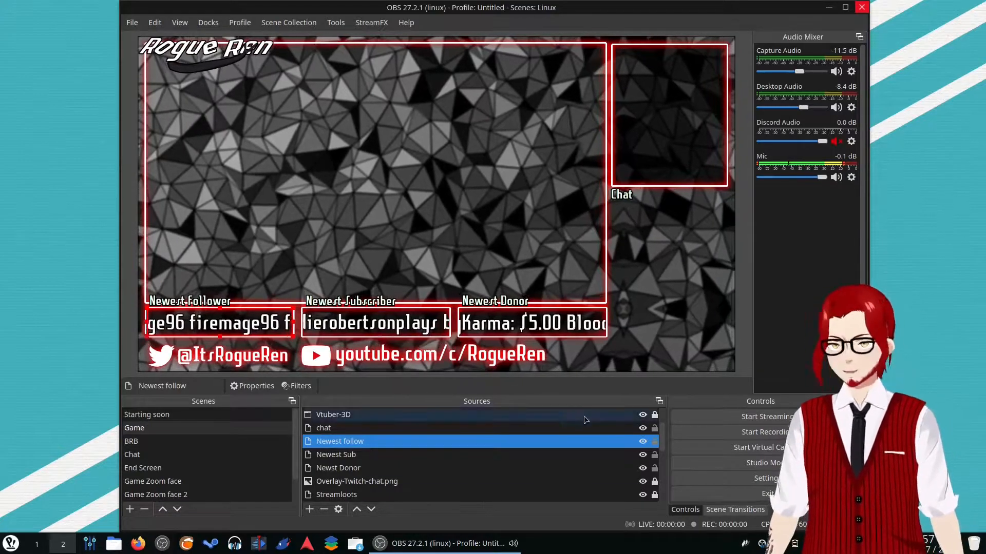
- Lock the Newest follow source, then review its text file and font settings and close them without changes
{"action": "left_click", "coordinate": [654, 441]}
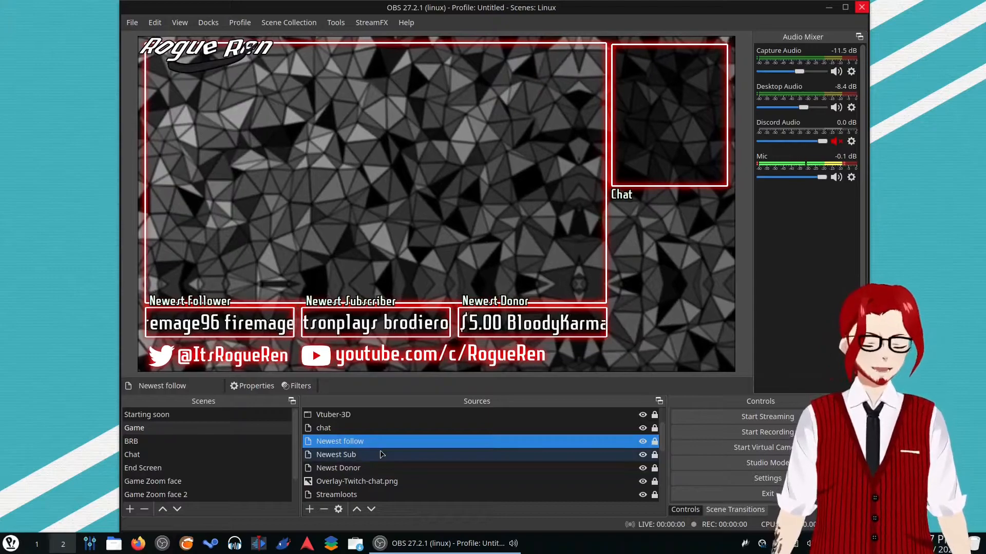
{"action": "right_click", "coordinate": [367, 439]}
{"action": "left_click", "coordinate": [373, 429]}
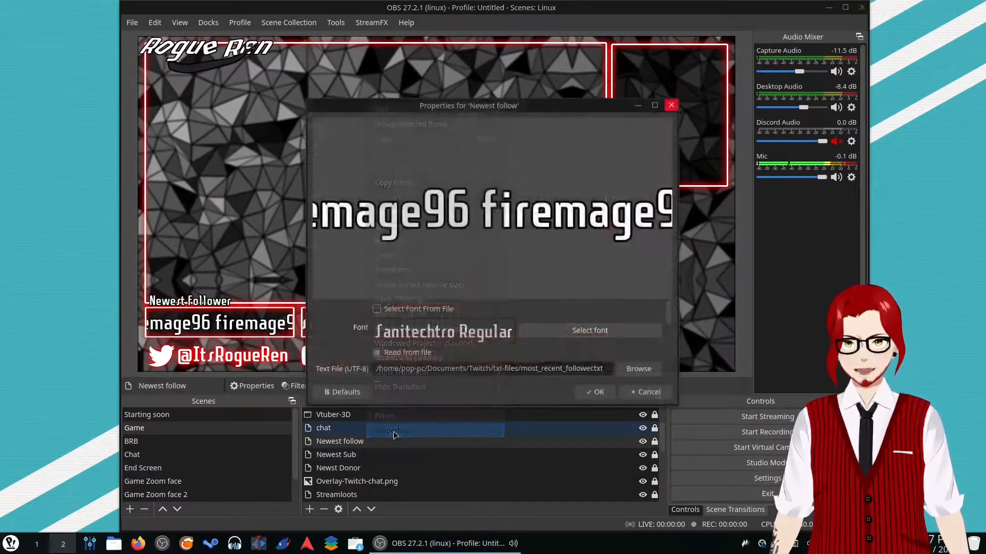
{"action": "scroll", "coordinate": [669, 316], "scroll_direction": "down", "scroll_amount": 1}
{"action": "left_click", "coordinate": [636, 318]}
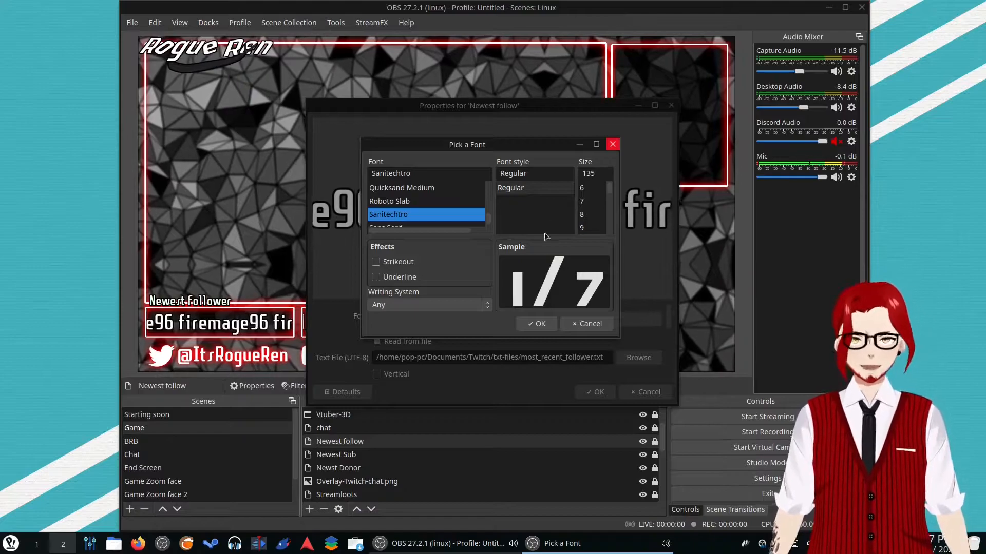
{"action": "left_click", "coordinate": [580, 323]}
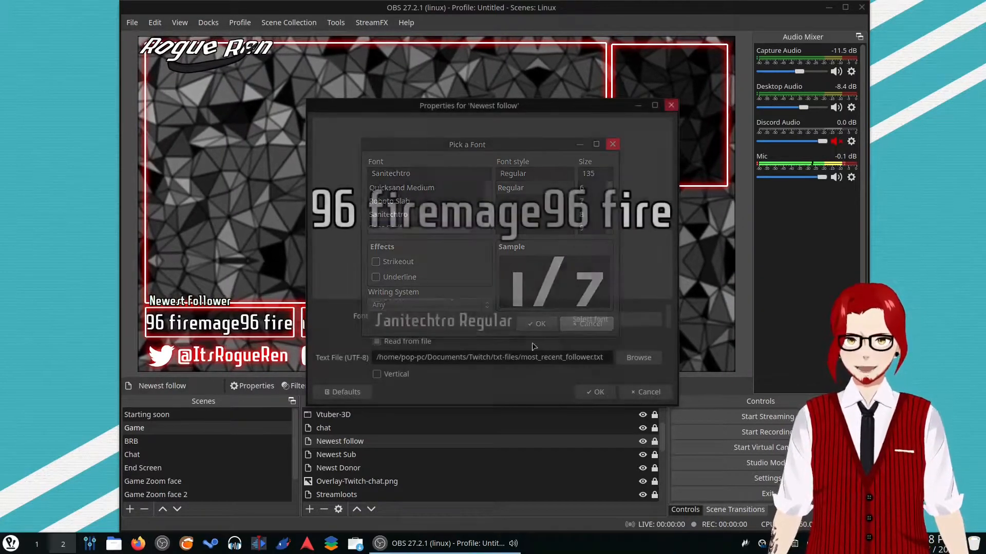
{"action": "left_click", "coordinate": [645, 386]}
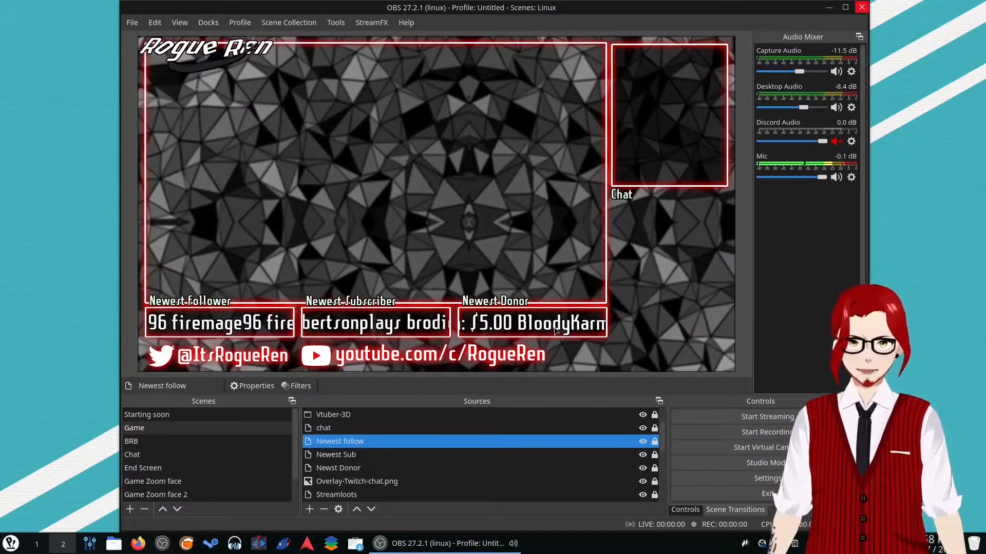
- Select the SE Alerts source, view its properties and close them
{"action": "scroll", "coordinate": [487, 470], "scroll_direction": "down", "scroll_amount": 2}
{"action": "left_click", "coordinate": [485, 429]}
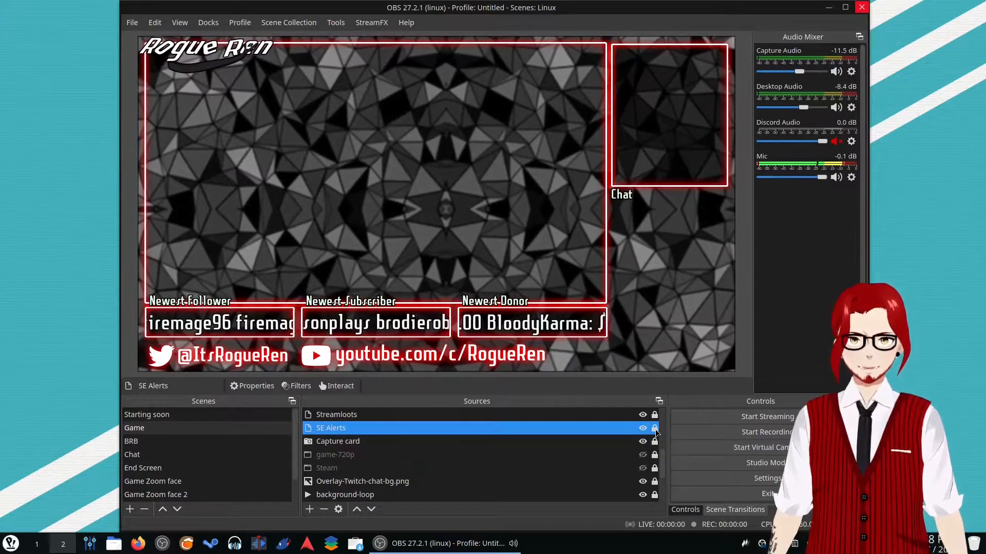
{"action": "right_click", "coordinate": [624, 429]}
{"action": "left_click", "coordinate": [641, 424]}
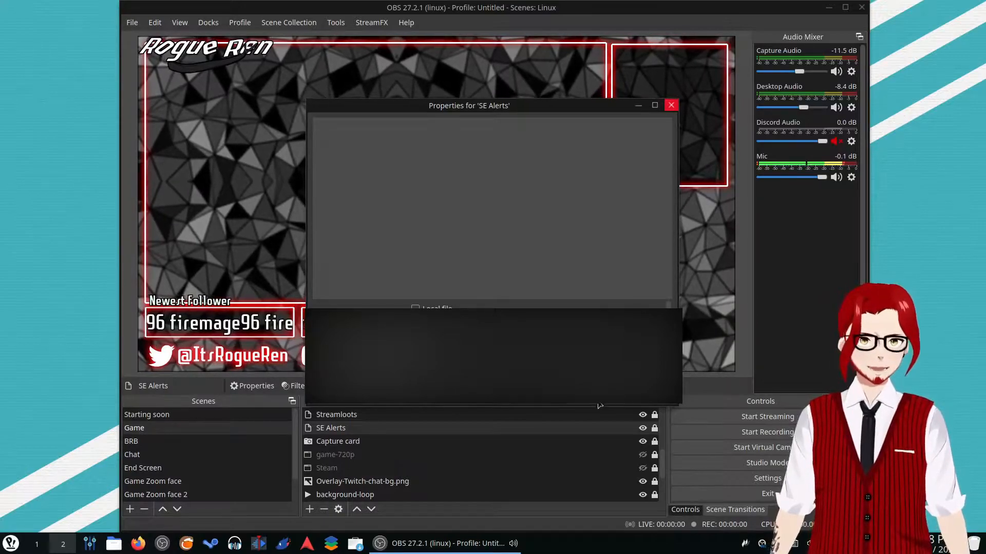
{"action": "left_click", "coordinate": [606, 395]}
- Review the Capture card source's device properties without changes, then unlock the source
{"action": "left_click", "coordinate": [374, 444]}
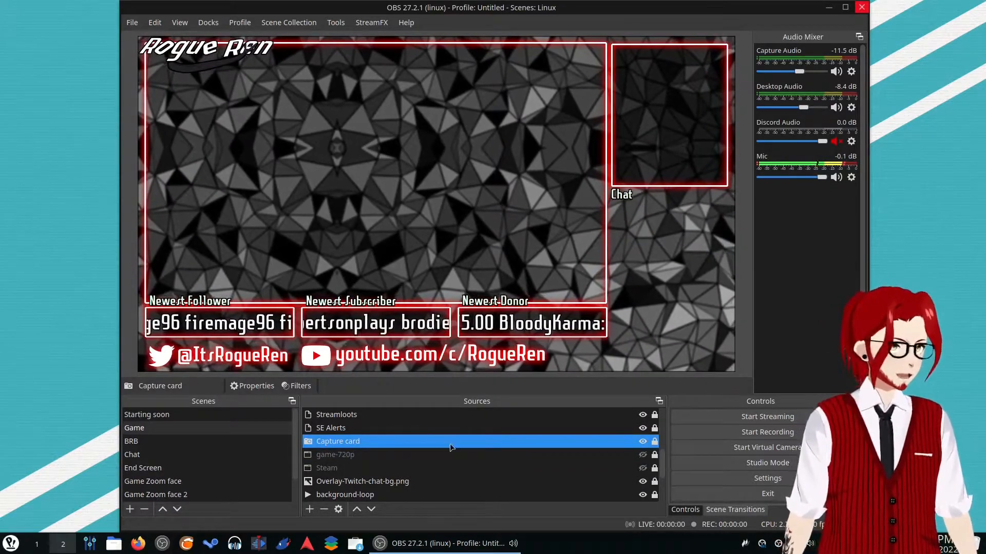
{"action": "right_click", "coordinate": [454, 446]}
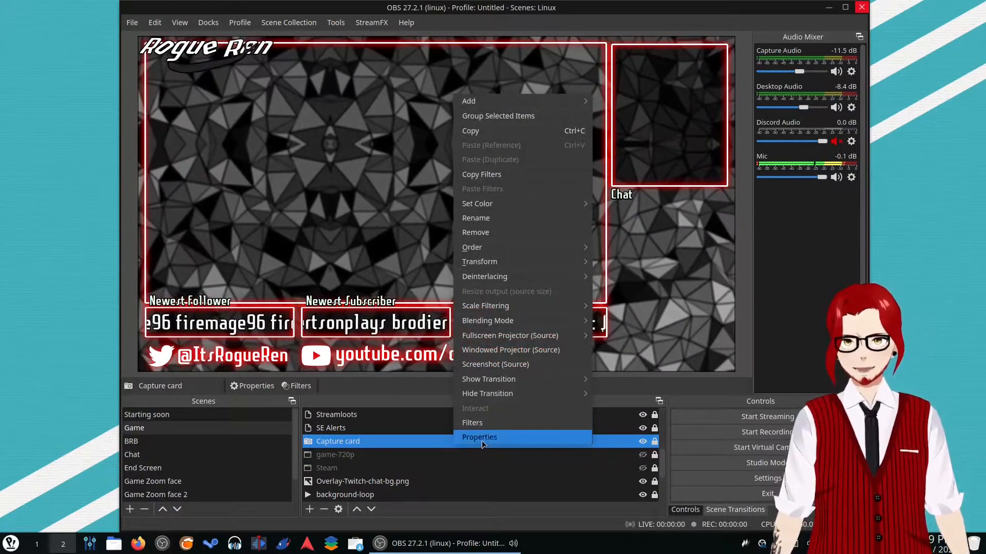
{"action": "left_click", "coordinate": [479, 437]}
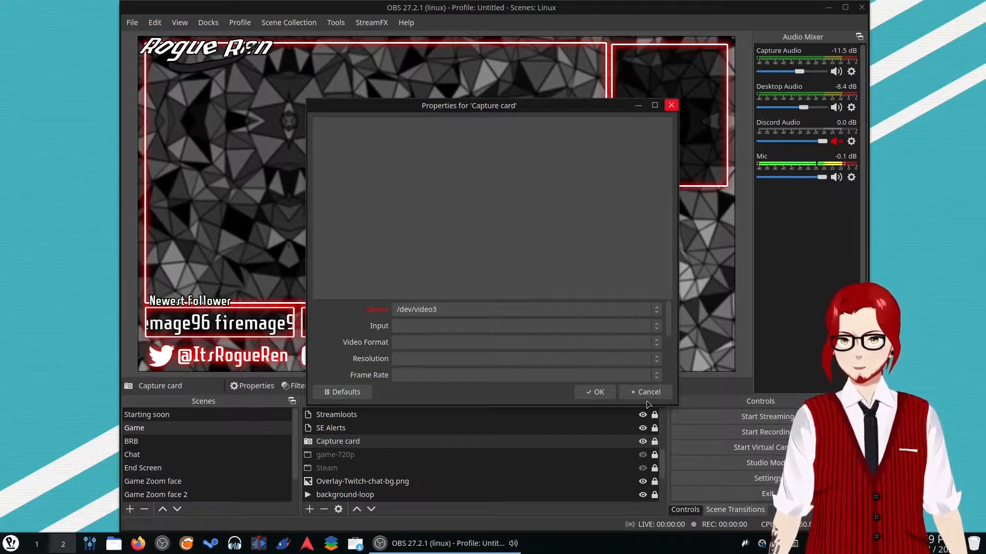
{"action": "left_click", "coordinate": [661, 394]}
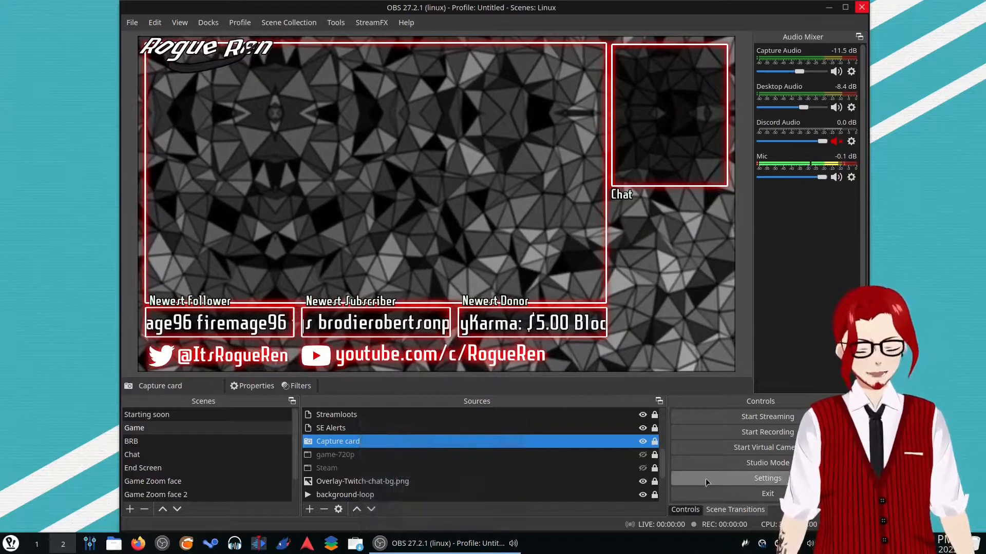
{"action": "left_click", "coordinate": [655, 441]}
{"action": "left_click", "coordinate": [574, 258]}
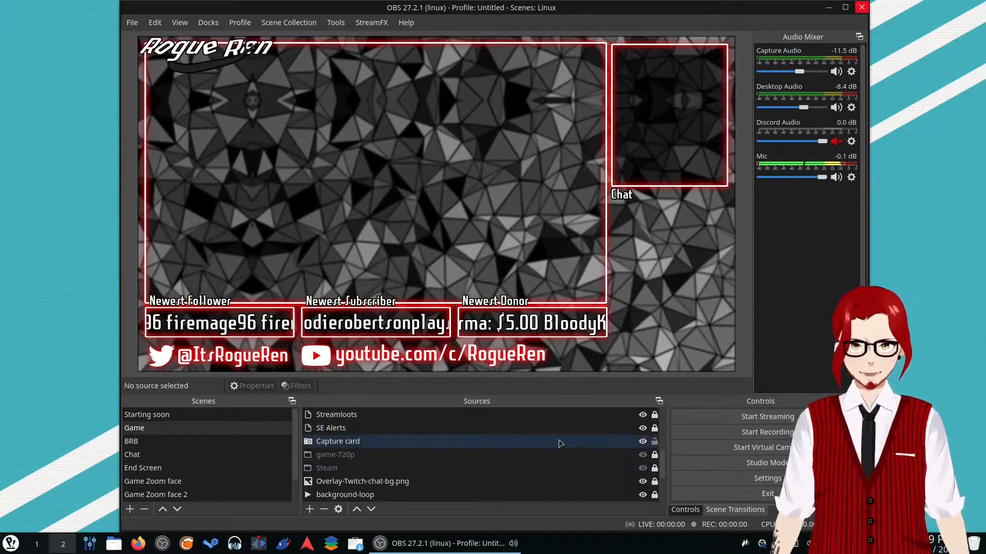
- Show the Steam source and set its captured window to Release StreamFX 0.11.1 · Xaymar/obs-StreamFX — Mozilla Firefox
{"action": "left_click", "coordinate": [642, 468]}
{"action": "double_click", "coordinate": [621, 468]}
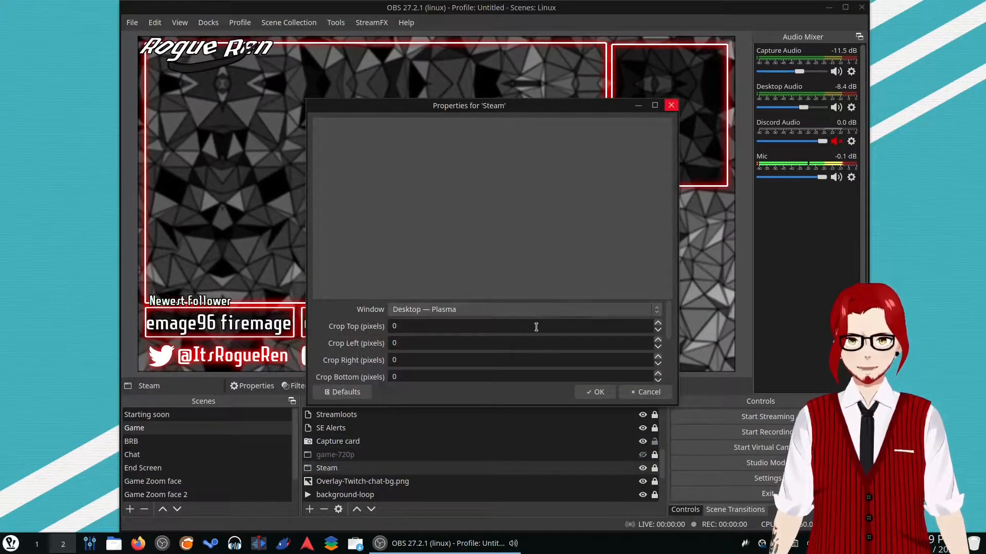
{"action": "left_click", "coordinate": [594, 392]}
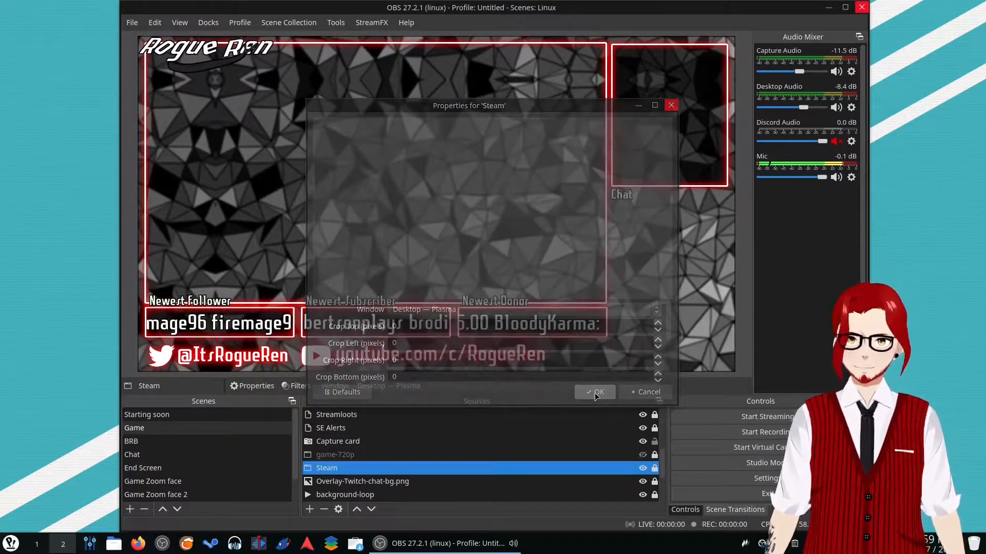
{"action": "double_click", "coordinate": [608, 472]}
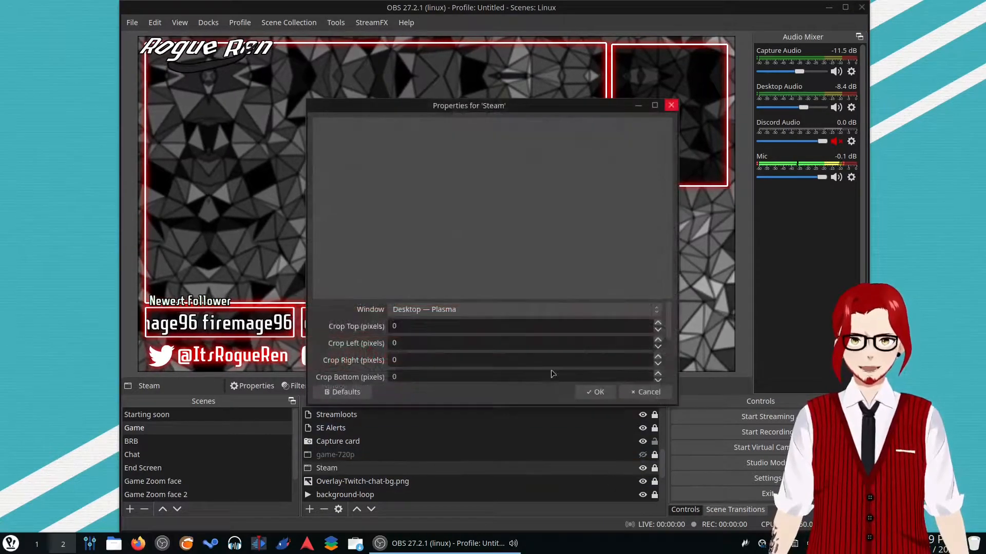
{"action": "left_click", "coordinate": [510, 310]}
{"action": "left_click", "coordinate": [411, 391]}
{"action": "left_click", "coordinate": [418, 309]}
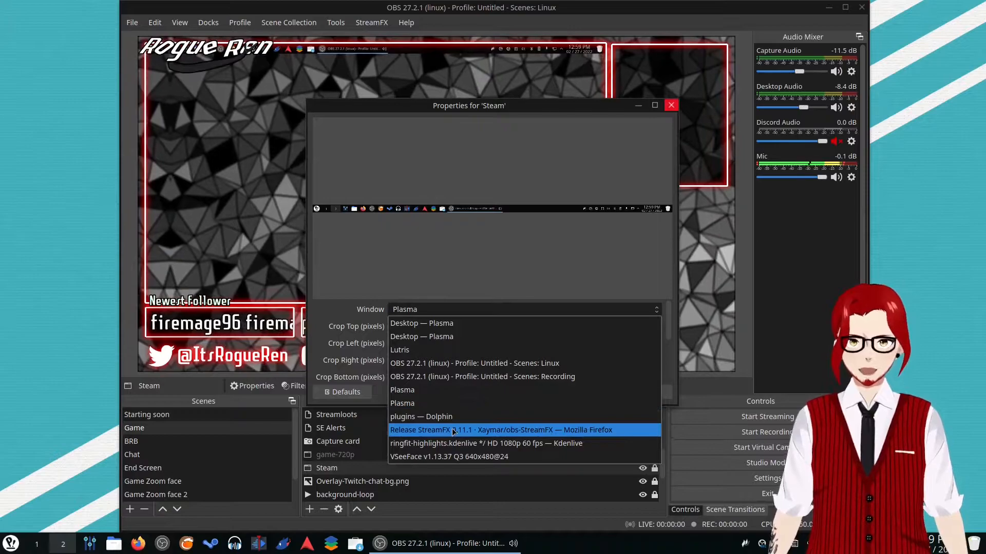
{"action": "left_click", "coordinate": [446, 430]}
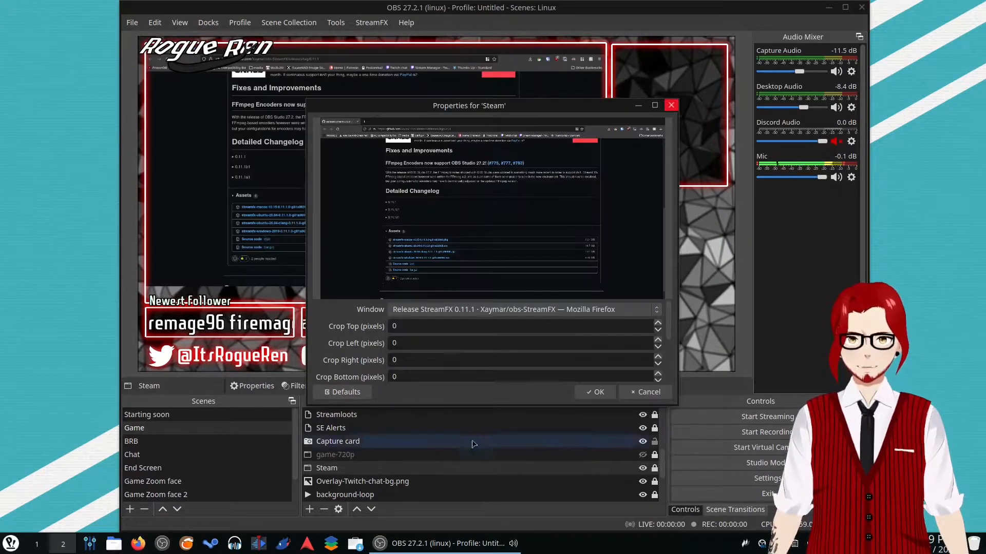
{"action": "key", "text": "Return"}
- Unlock the Steam source and resize it in the preview to fit the width of the game frame
{"action": "mouse_move", "coordinate": [605, 163]}
{"action": "left_mouse_down"}
{"action": "mouse_move", "coordinate": [654, 194]}
{"action": "mouse_move", "coordinate": [607, 183]}
{"action": "left_mouse_up"}
{"action": "left_click", "coordinate": [655, 468]}
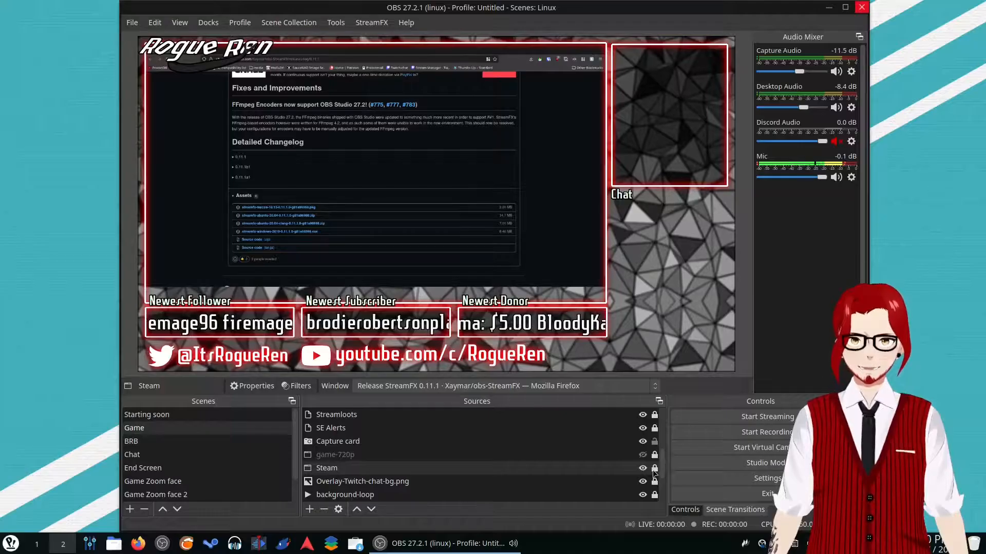
{"action": "left_click", "coordinate": [654, 469]}
{"action": "left_click_drag", "start_coordinate": [608, 193], "coordinate": [635, 301]}
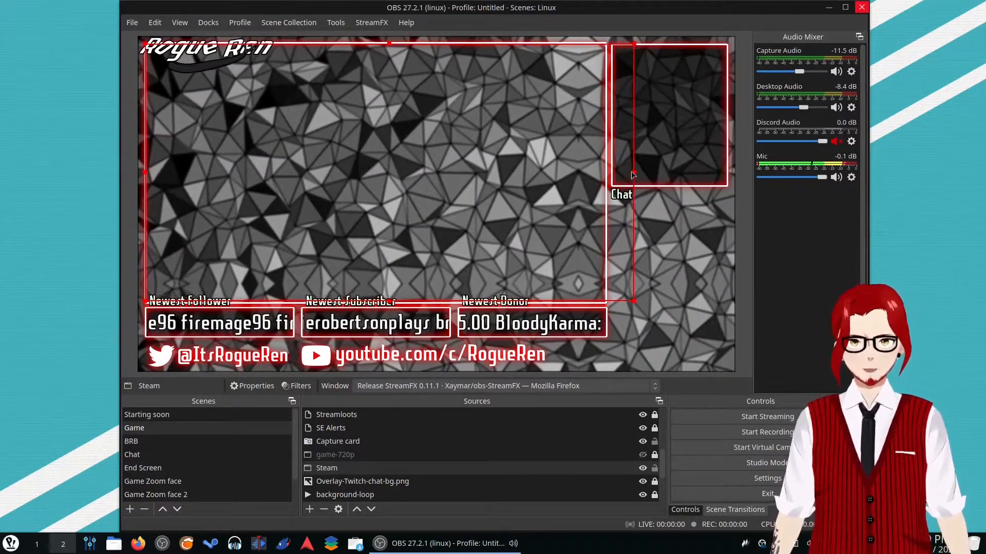
{"action": "left_click_drag", "start_coordinate": [634, 173], "coordinate": [606, 171]}
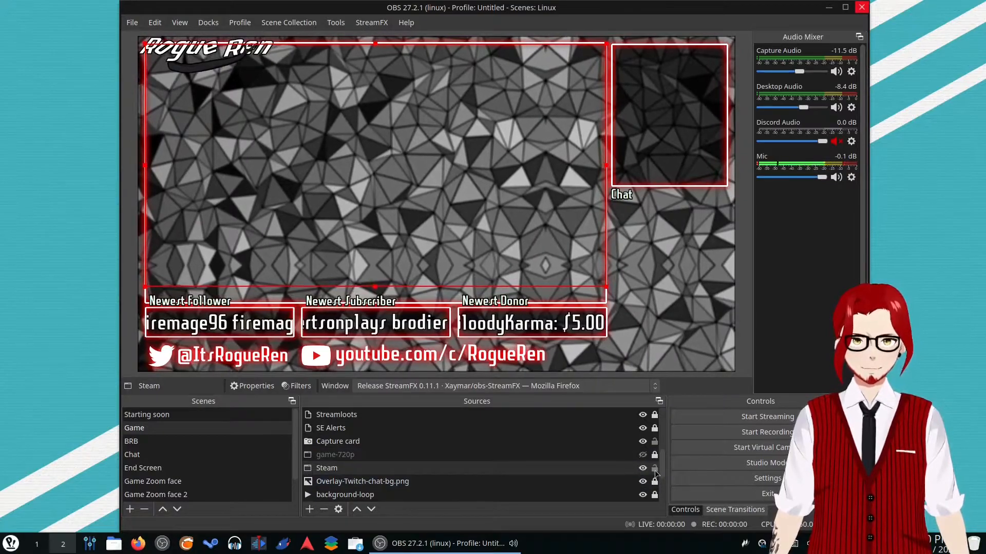
- Lock the Steam source, then recheck its window and crop properties and close them
{"action": "left_click", "coordinate": [580, 479]}
{"action": "double_click", "coordinate": [512, 466]}
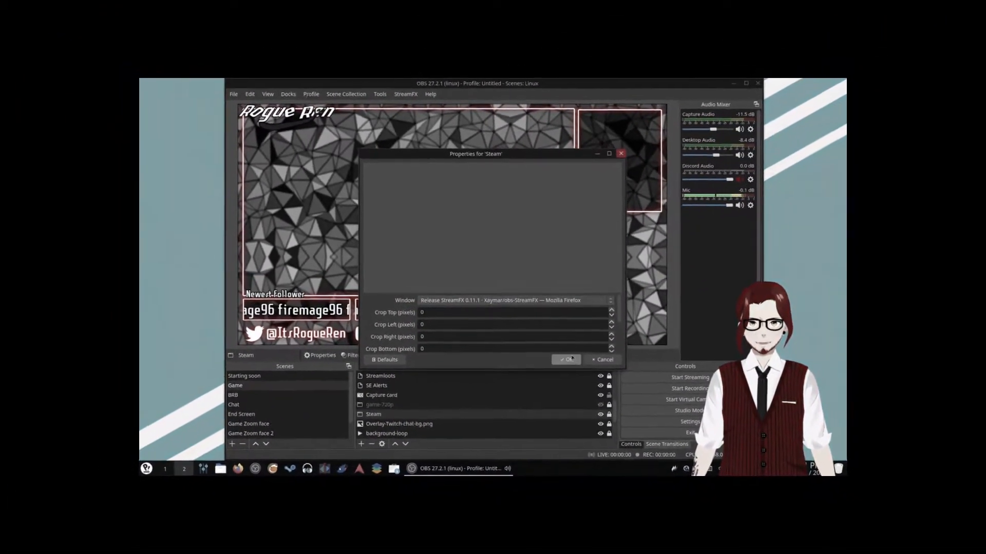
{"action": "left_click", "coordinate": [578, 373]}
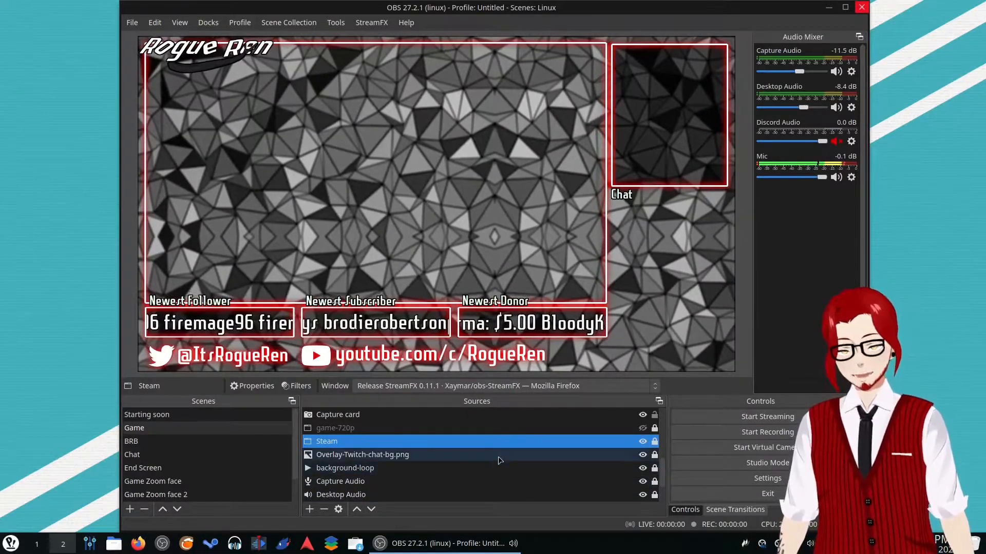
- Examine the Overlay-Twitch-chat-bg.png and background-loop sources, including the options available for background-loop
{"action": "left_click", "coordinate": [591, 455]}
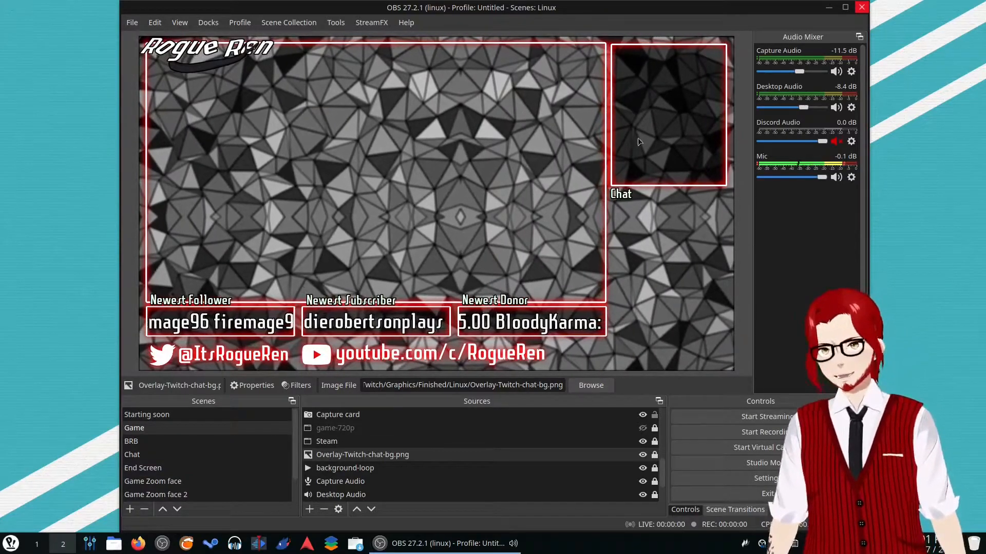
{"action": "scroll", "coordinate": [470, 452], "scroll_direction": "down", "scroll_amount": 1}
{"action": "left_click", "coordinate": [470, 427]}
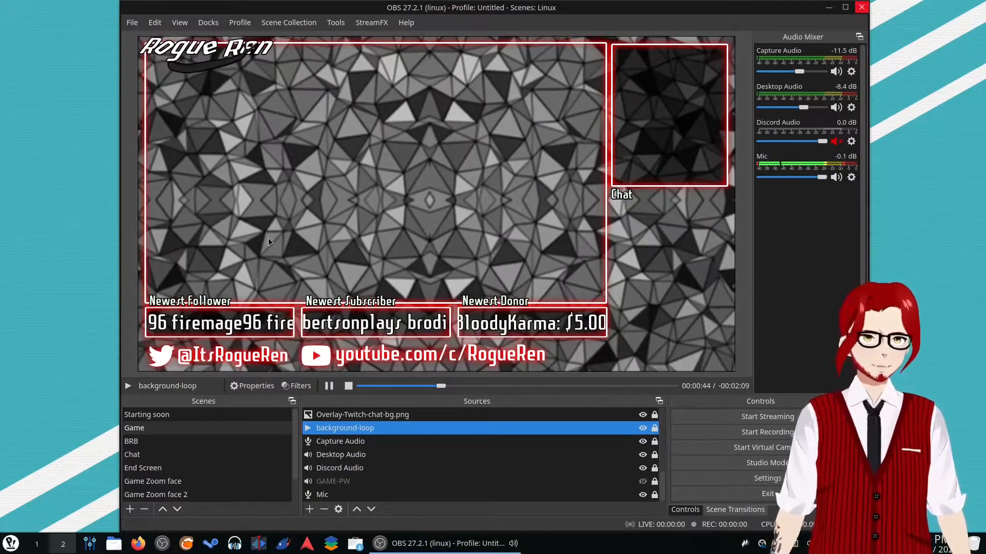
{"action": "right_click", "coordinate": [358, 428]}
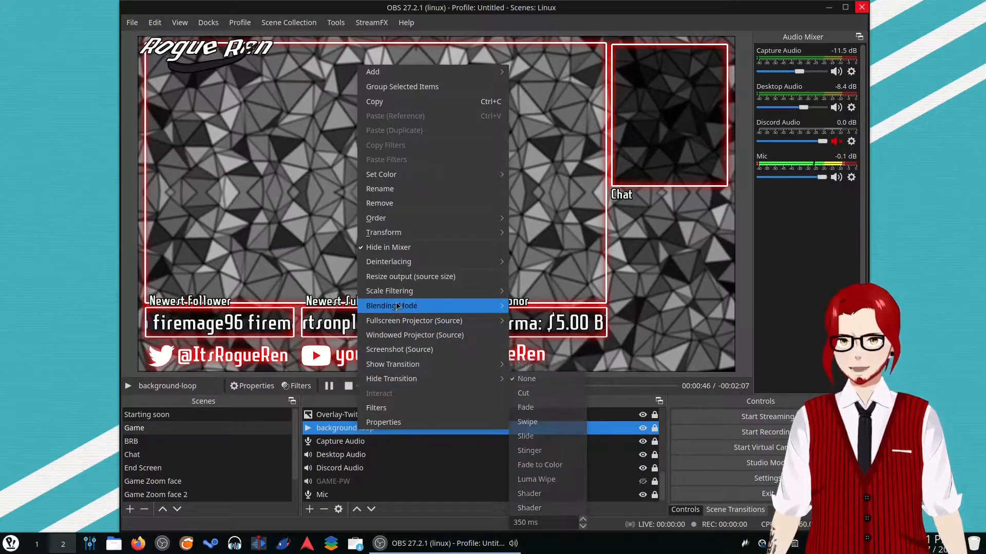
{"action": "left_click", "coordinate": [864, 274]}
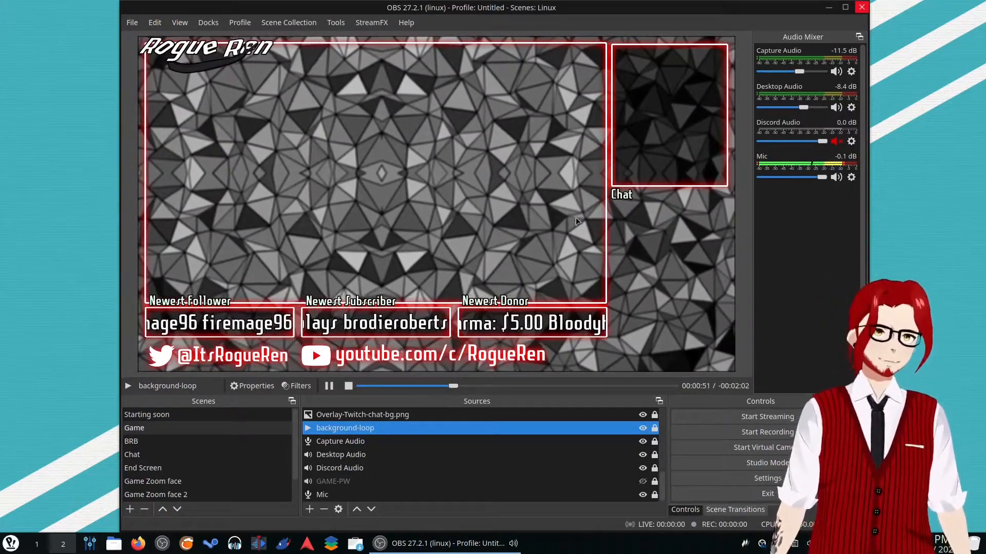
- Return to the Starting soon scene, select its background-loop source and make SE Alerts visible
{"action": "left_click", "coordinate": [153, 417]}
{"action": "left_click", "coordinate": [154, 422]}
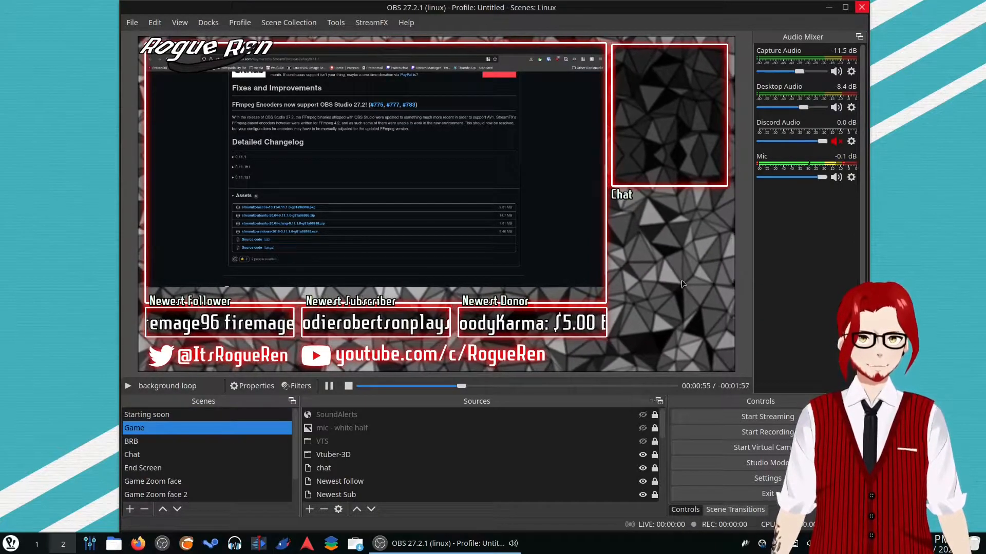
{"action": "left_click", "coordinate": [238, 415]}
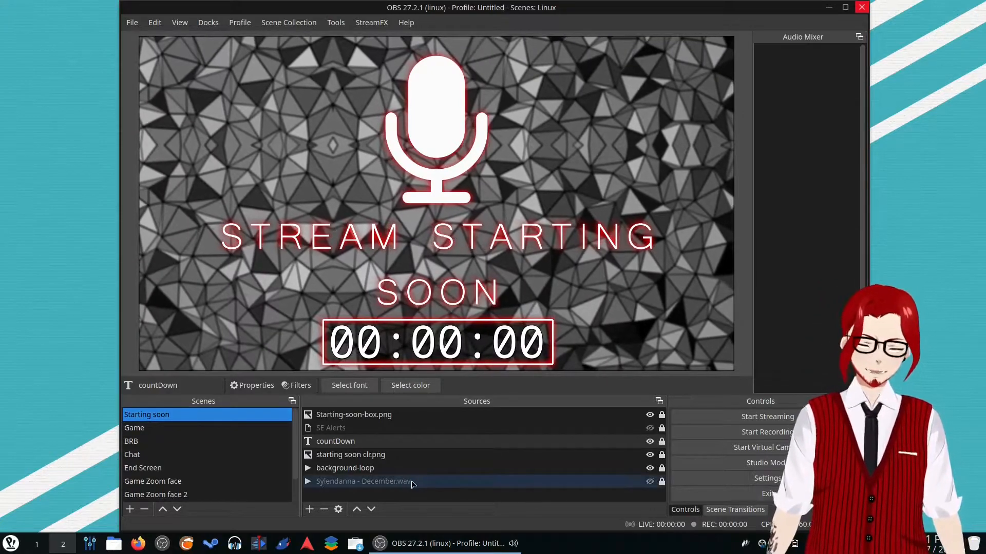
{"action": "left_click", "coordinate": [352, 472]}
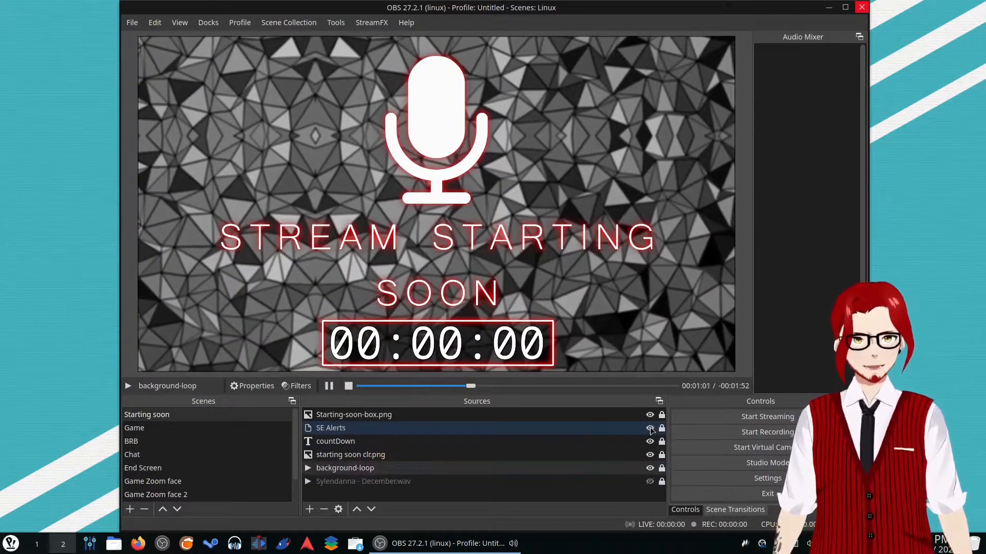
- Switch to the Game scene and hide its Capture card, game-720p and Steam sources
{"action": "left_click", "coordinate": [175, 428]}
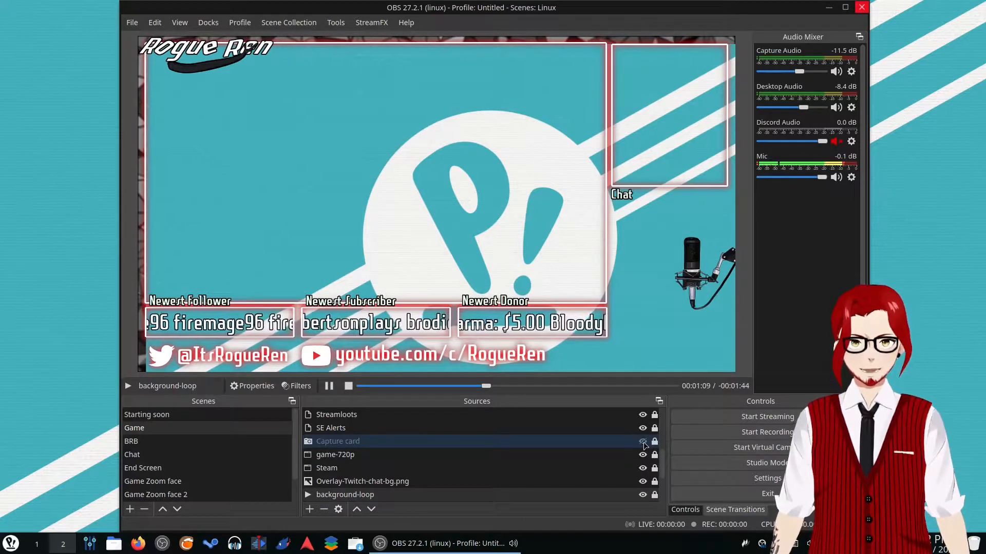
{"action": "left_click", "coordinate": [643, 443]}
{"action": "left_click", "coordinate": [643, 455]}
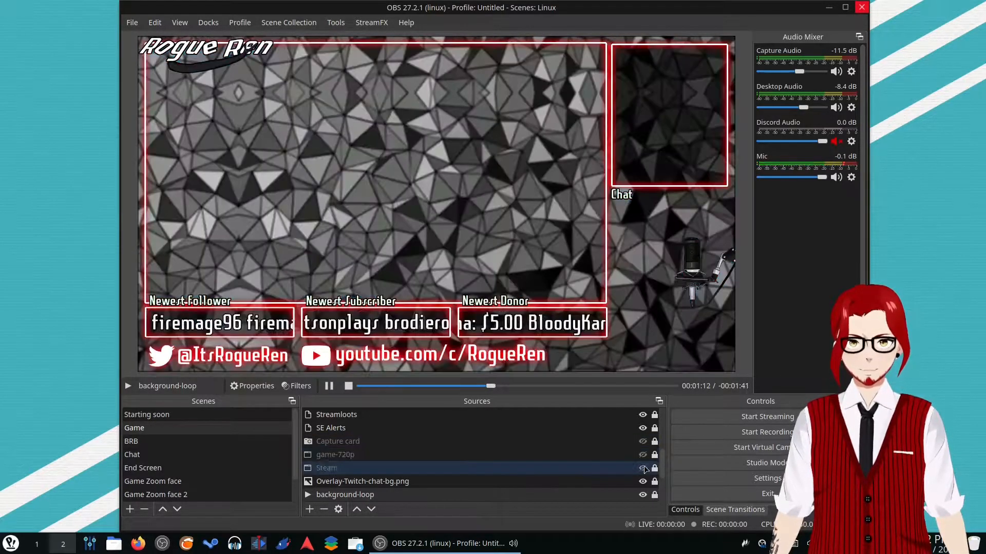
- Briefly show the GAME-PW audio source to see it in the mixer, hide it again and select it to view its device
{"action": "scroll", "coordinate": [630, 467], "scroll_direction": "down", "scroll_amount": 2}
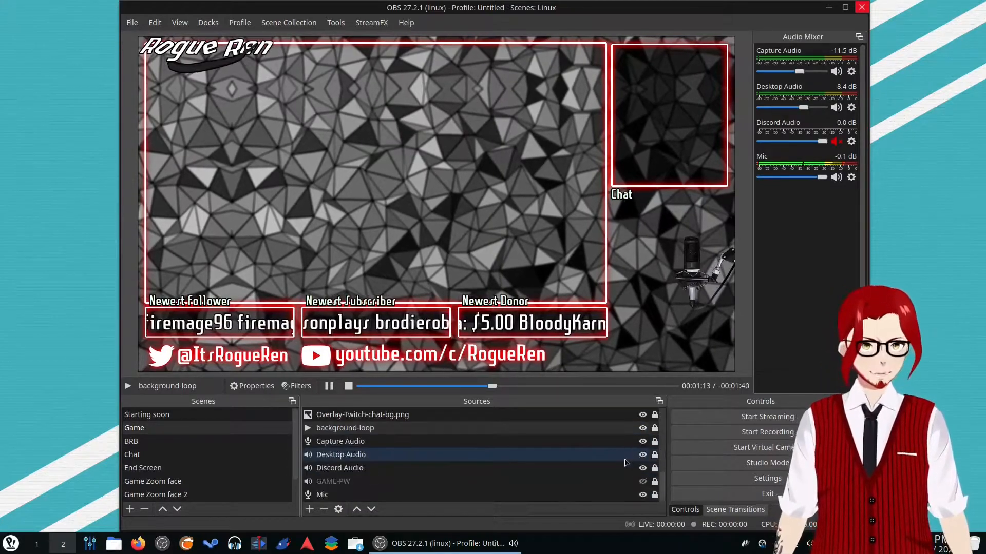
{"action": "left_click", "coordinate": [644, 483]}
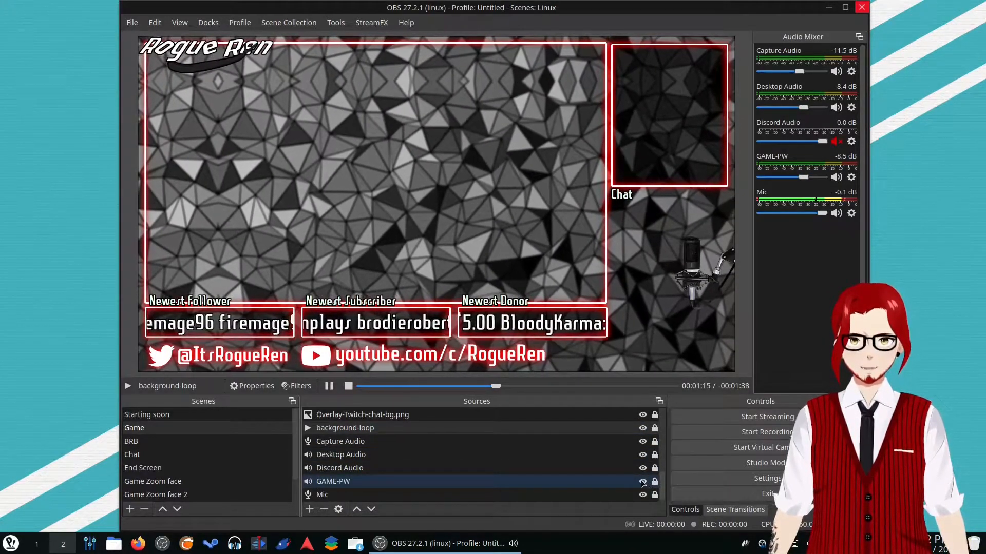
{"action": "left_click", "coordinate": [642, 481]}
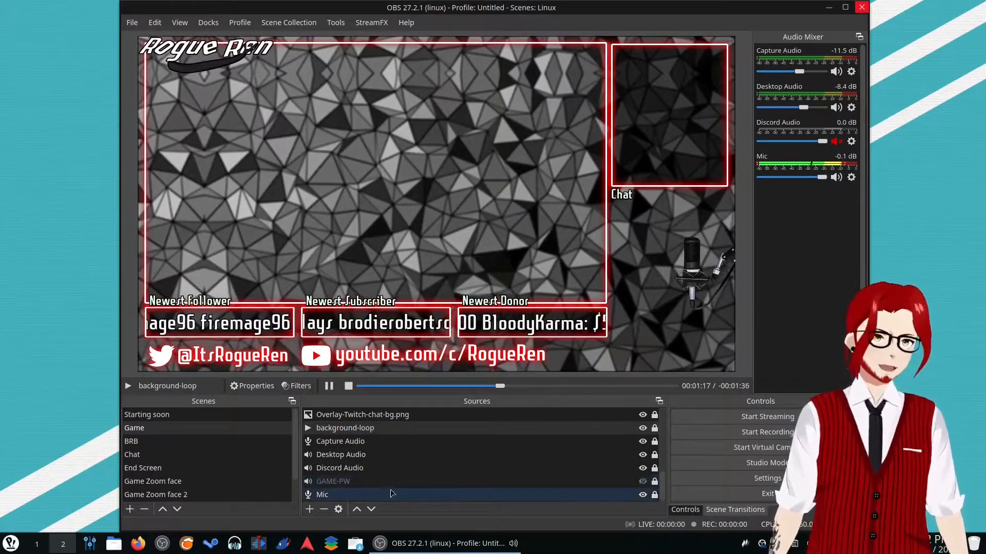
{"action": "left_click", "coordinate": [360, 482]}
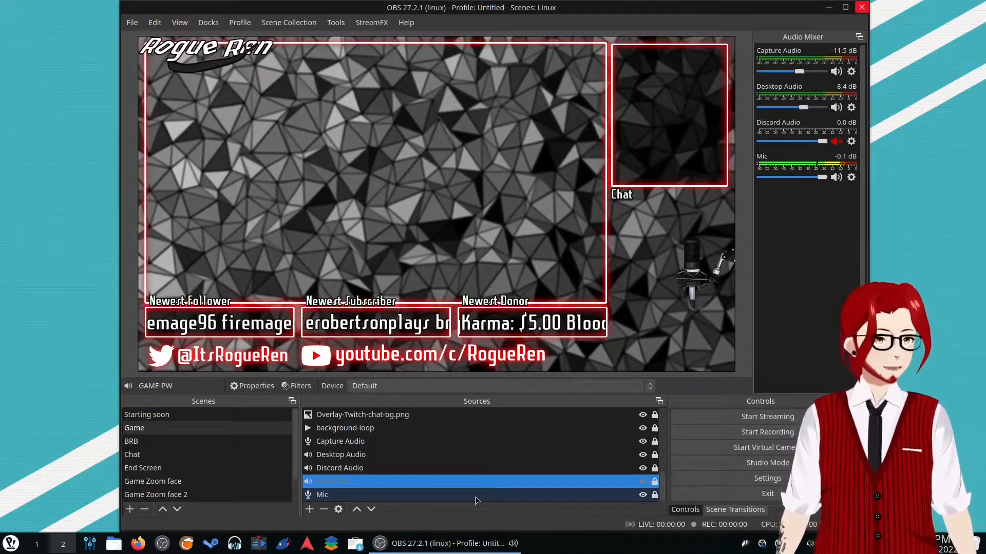
- Check the devices assigned to the Capture Audio, Desktop Audio and Discord Audio sources in the Game scene
{"action": "left_click", "coordinate": [411, 442]}
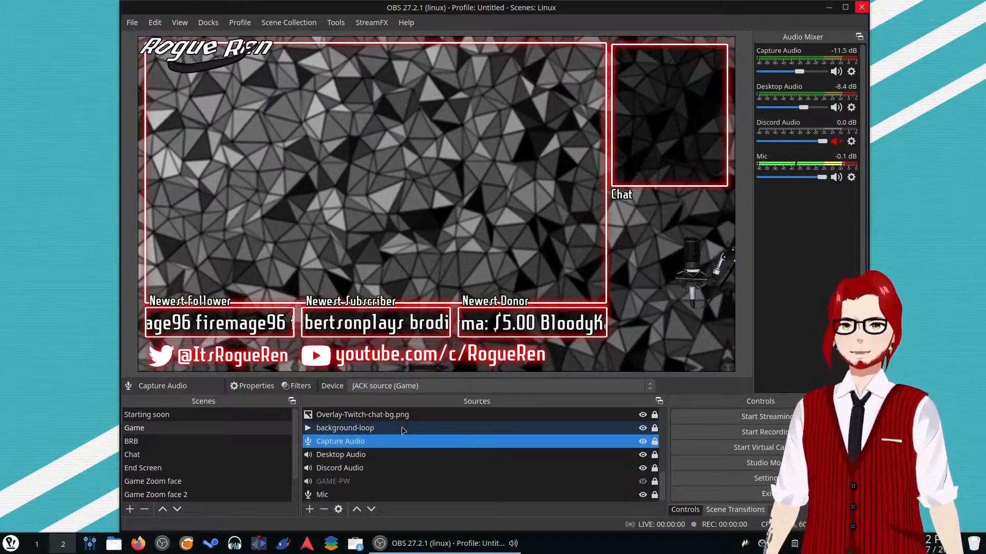
{"action": "left_click", "coordinate": [369, 456]}
{"action": "left_click", "coordinate": [360, 468]}
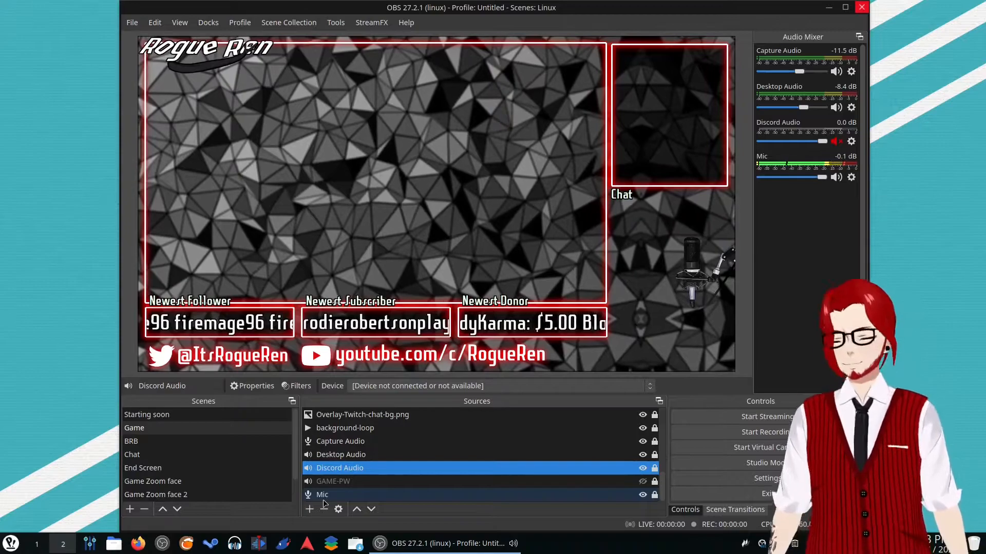
{"action": "mouse_move", "coordinate": [437, 543]}
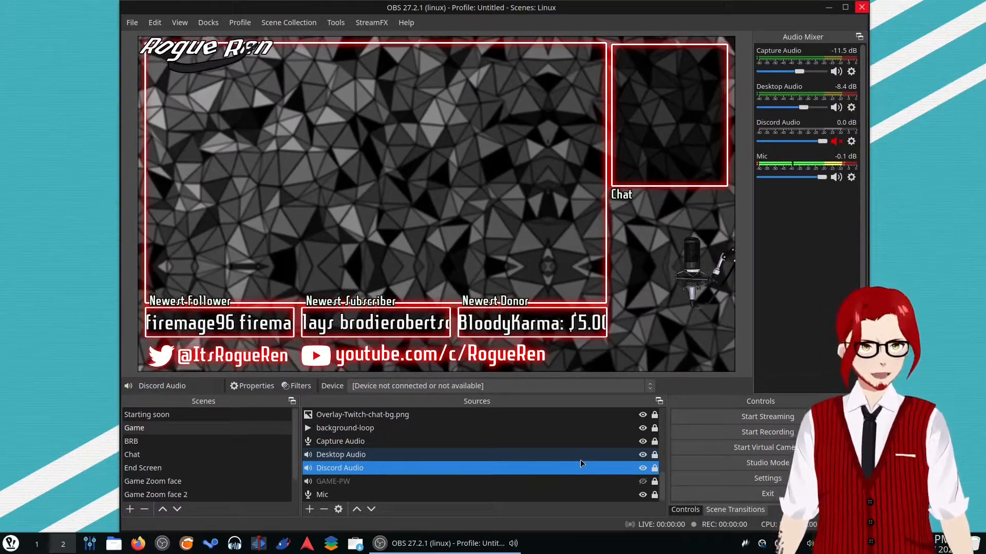
- Compare the Capture Audio and Desktop Audio sources' devices by alternately selecting the two, ending on Desktop Audio
{"action": "left_click", "coordinate": [366, 445]}
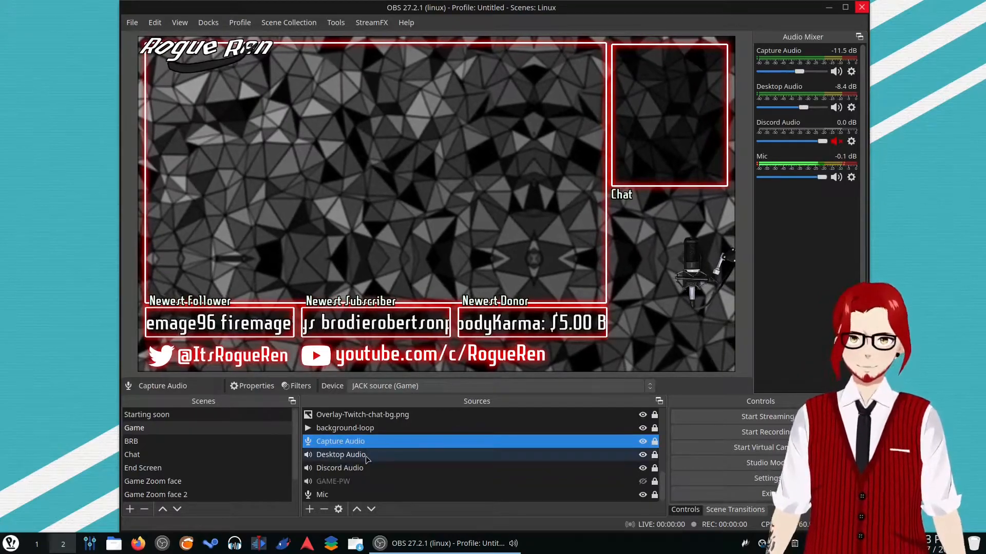
{"action": "left_click", "coordinate": [365, 451]}
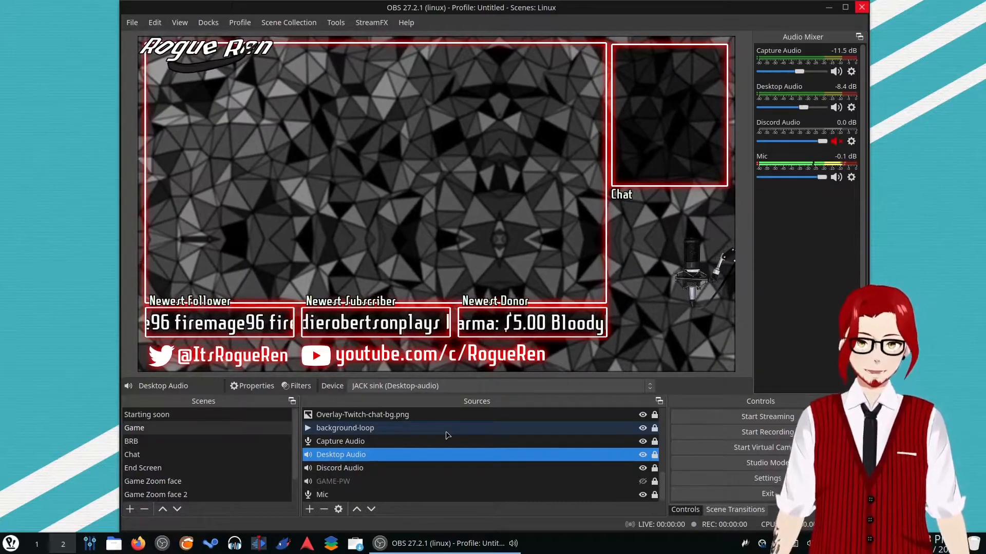
{"action": "left_click", "coordinate": [446, 440]}
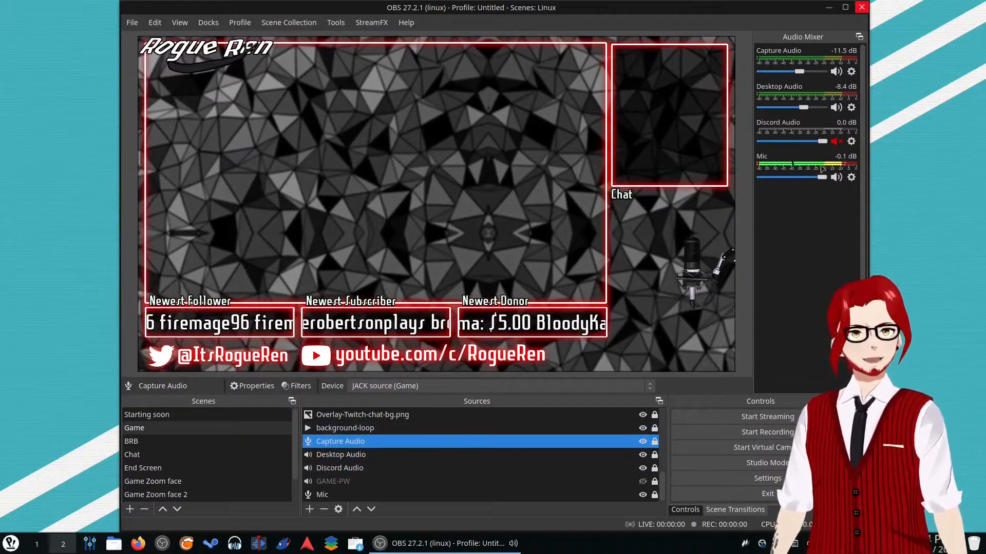
{"action": "left_click", "coordinate": [356, 459]}
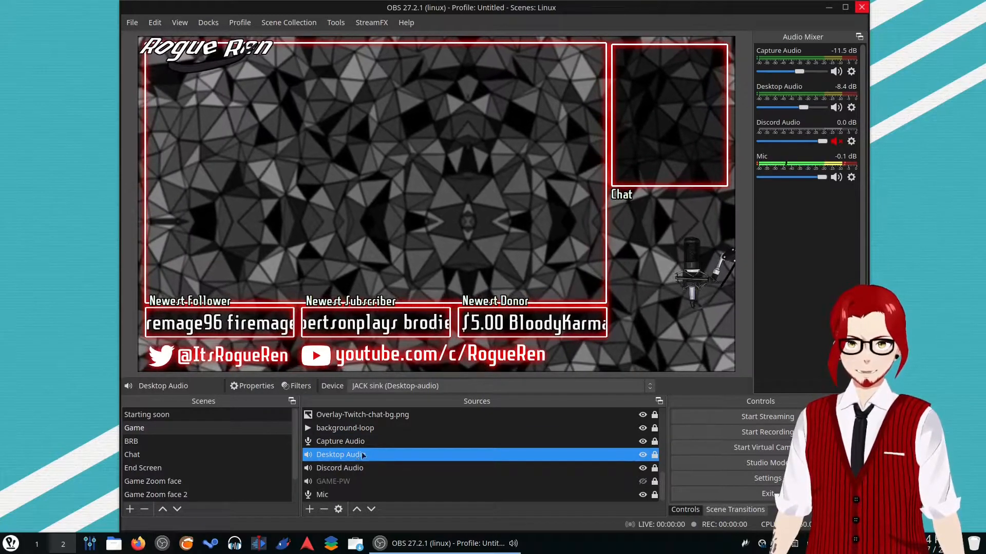
{"action": "left_click", "coordinate": [357, 440]}
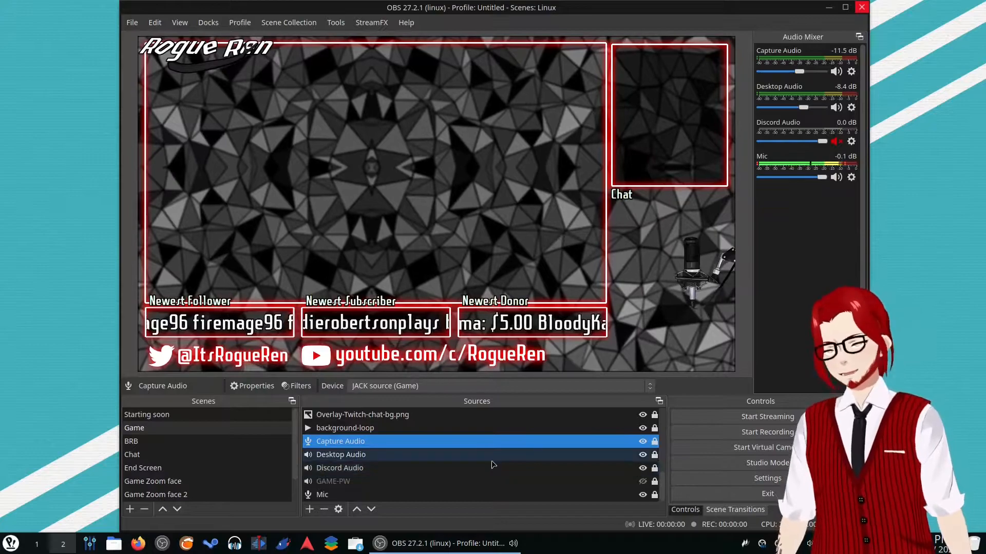
{"action": "left_click", "coordinate": [491, 463]}
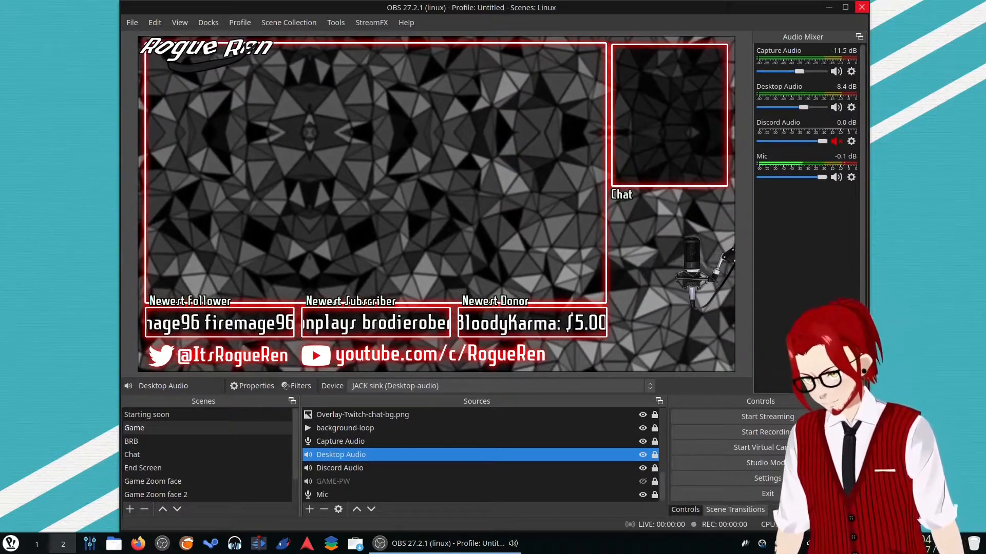
- Switch to the BRB scene, set nightfall.mp3's audio monitoring to Monitor Off in the advanced audio properties and leave the source unmuted
{"action": "left_click", "coordinate": [208, 444]}
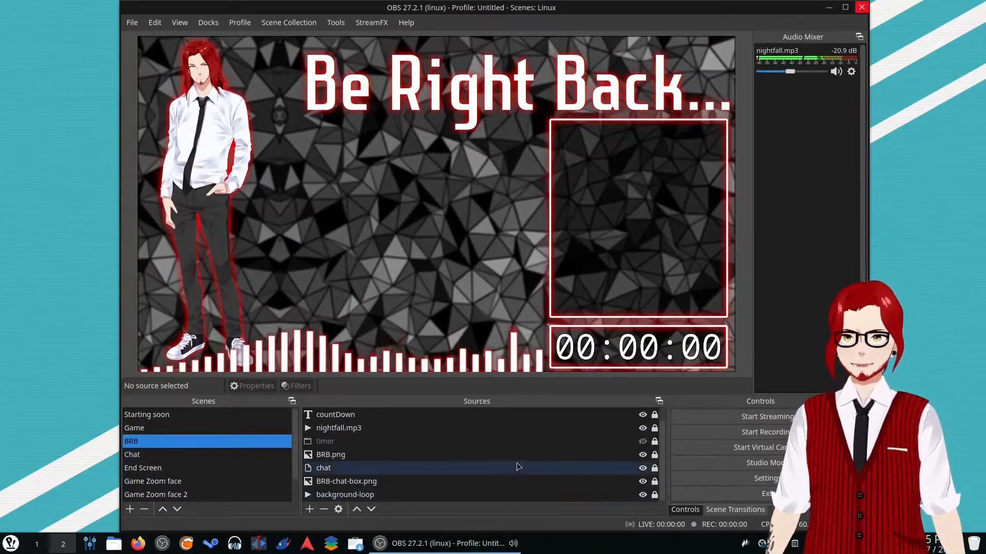
{"action": "left_click", "coordinate": [575, 429]}
{"action": "right_click", "coordinate": [825, 58]}
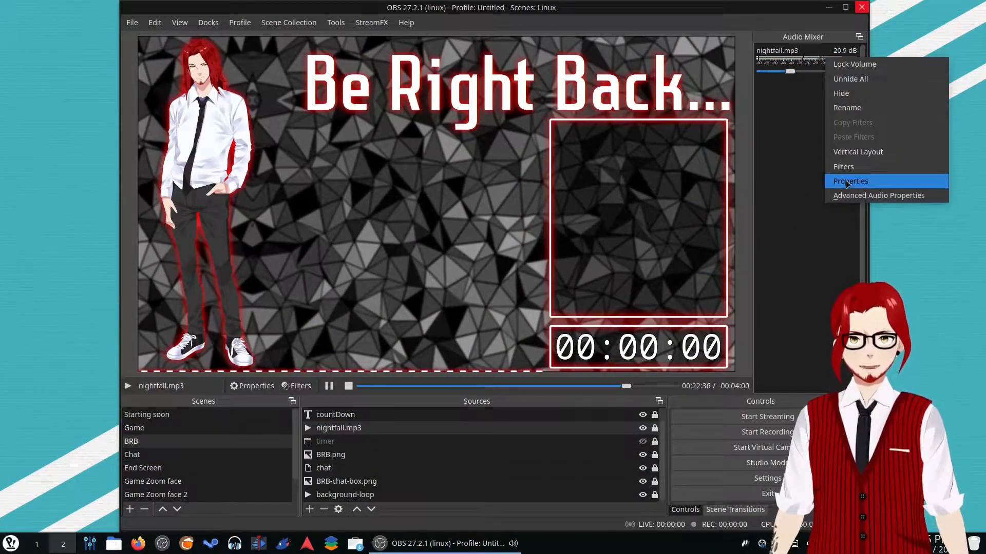
{"action": "left_click", "coordinate": [847, 198]}
{"action": "left_click", "coordinate": [662, 220]}
{"action": "left_click", "coordinate": [632, 233]}
{"action": "left_click", "coordinate": [749, 333]}
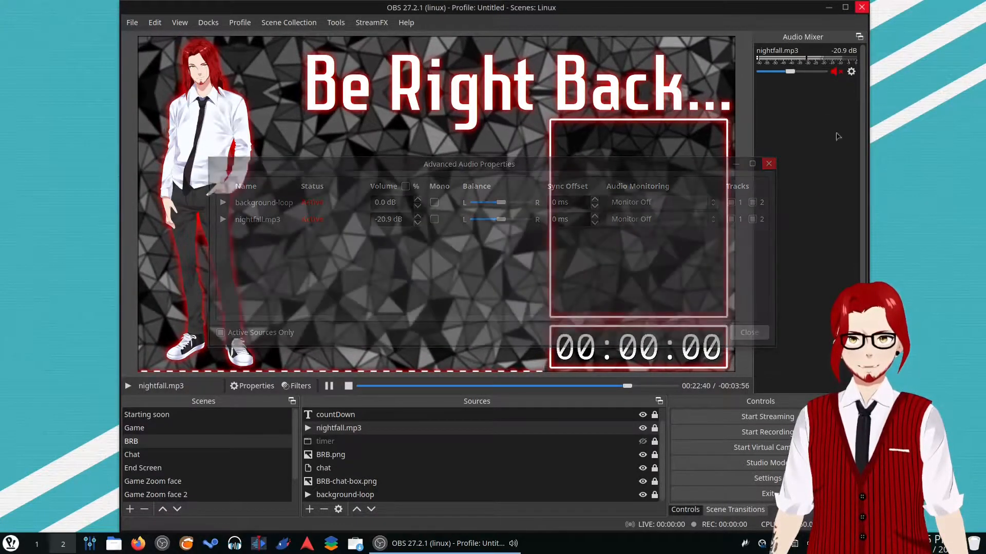
{"action": "left_click", "coordinate": [835, 72]}
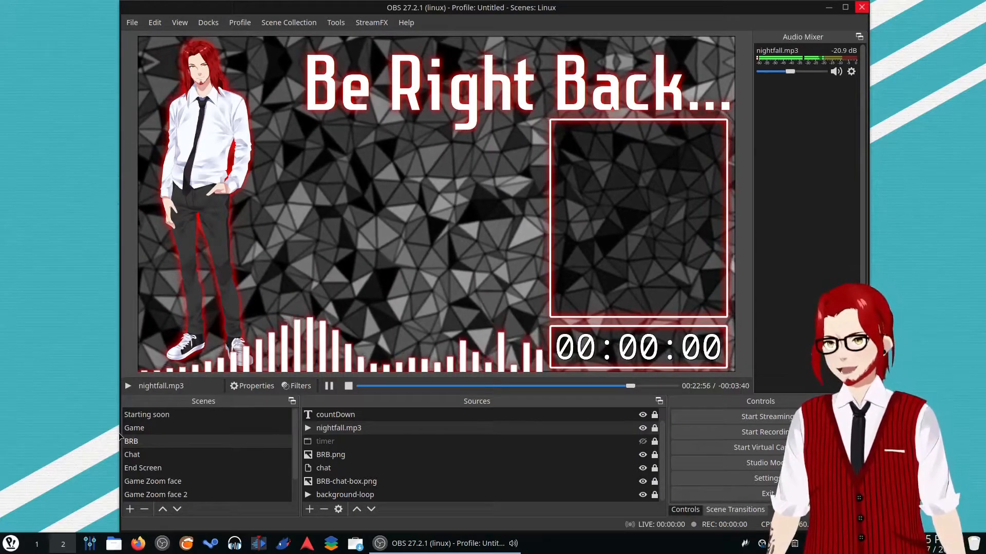
- Compare the Game, BRB and Starting soon scenes by switching between them, ending on BRB
{"action": "left_click", "coordinate": [137, 431]}
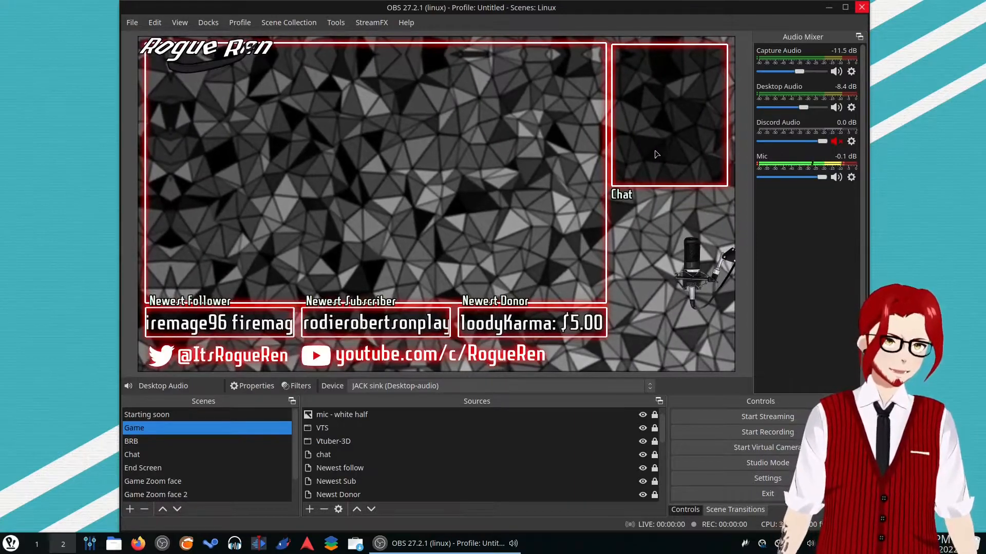
{"action": "left_click", "coordinate": [150, 441]}
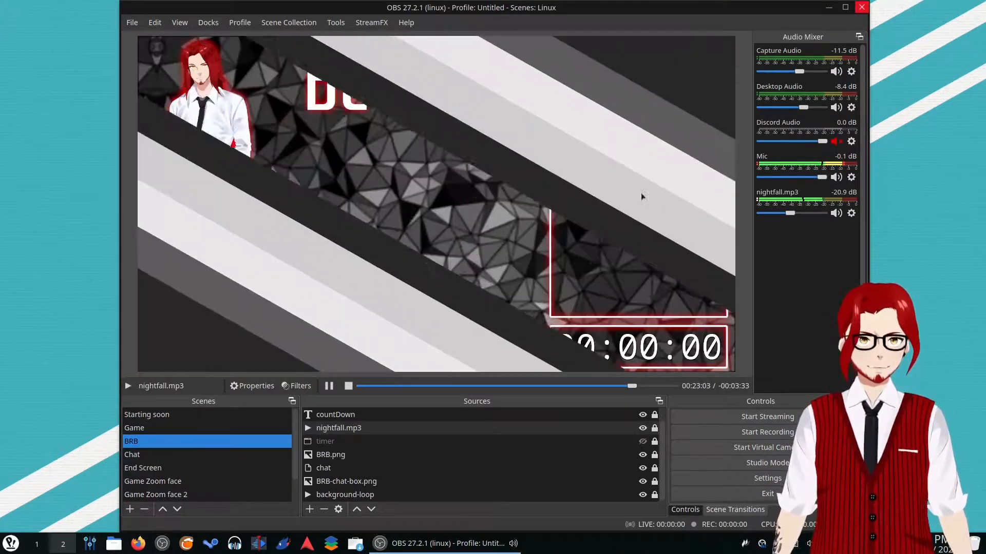
{"action": "left_click", "coordinate": [148, 414]}
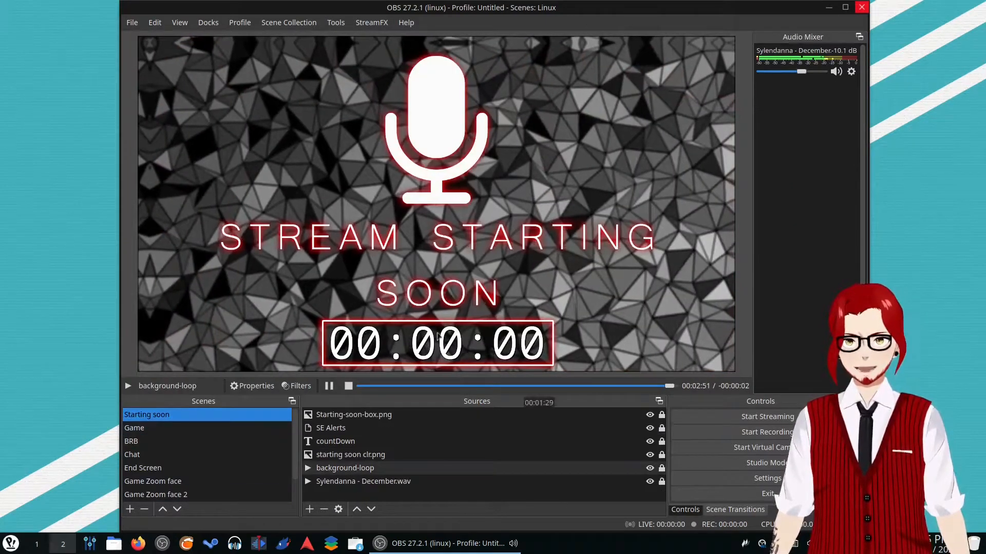
{"action": "left_click", "coordinate": [135, 441]}
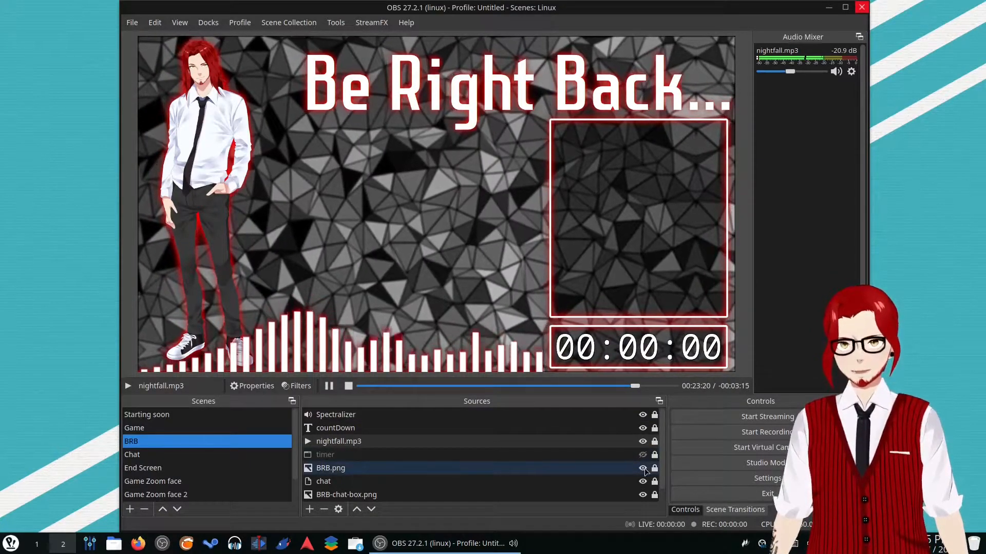
- Hide and show the BRB.png source repeatedly to see which graphics it adds, leaving it visible
{"action": "left_click", "coordinate": [642, 469]}
{"action": "left_click", "coordinate": [642, 469]}
{"action": "left_click", "coordinate": [642, 468]}
{"action": "left_click", "coordinate": [642, 468]}
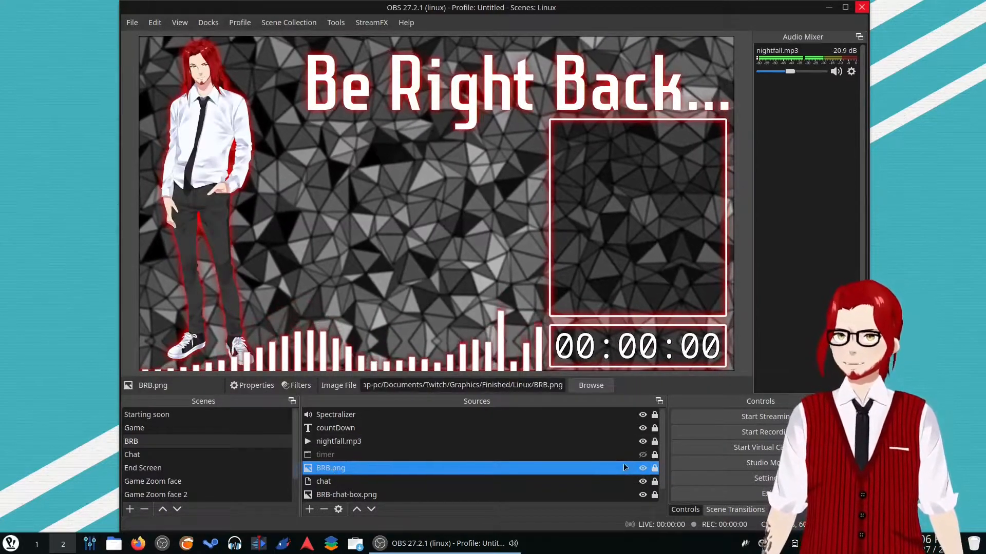
{"action": "left_click", "coordinate": [642, 468]}
{"action": "left_click", "coordinate": [642, 468]}
{"action": "left_click", "coordinate": [642, 468]}
{"action": "left_click", "coordinate": [642, 468]}
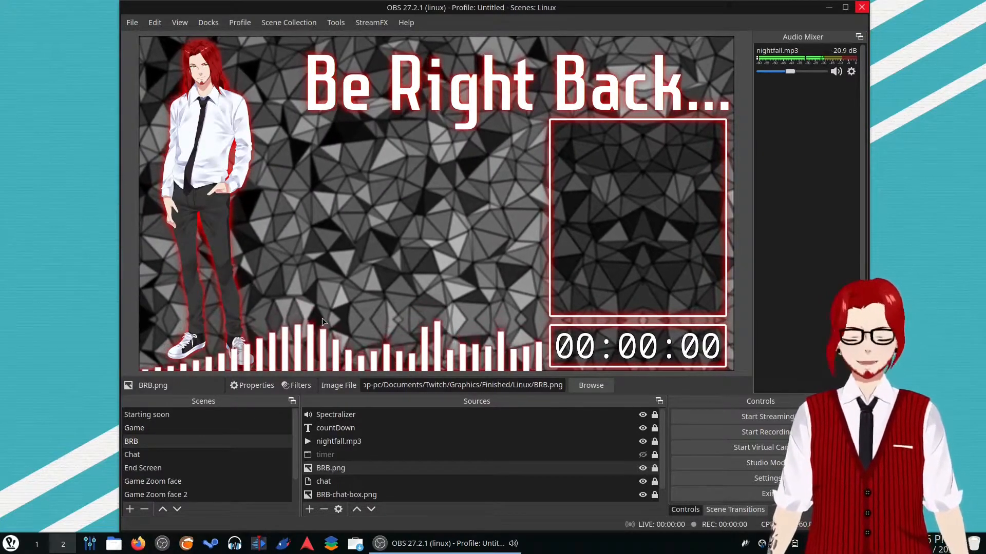
- Examine the BRB scene's chat source and toggle BRB-chat-box.png to see the darkened backing, leaving it visible
{"action": "left_click", "coordinate": [333, 482]}
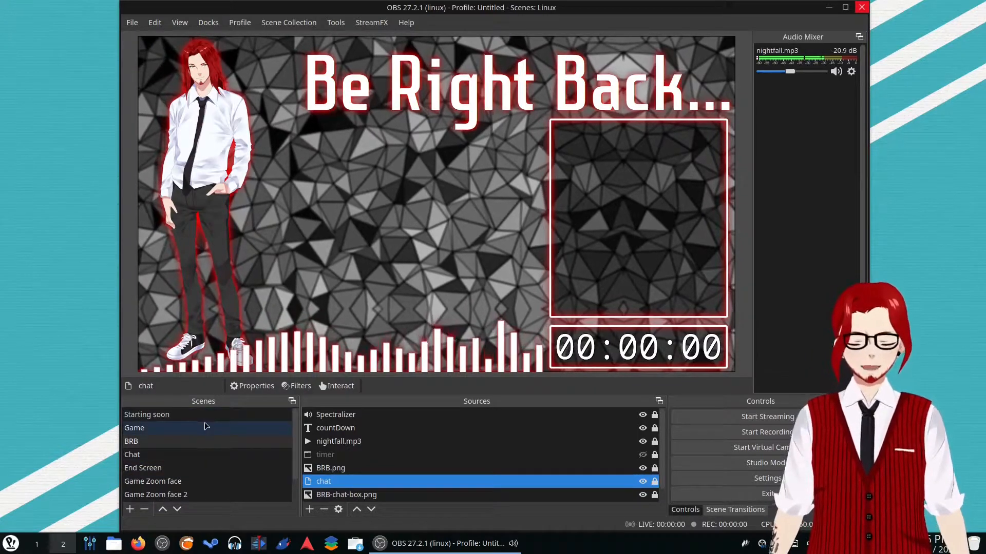
{"action": "scroll", "coordinate": [416, 468], "scroll_direction": "down", "scroll_amount": 1}
{"action": "left_click", "coordinate": [416, 481]}
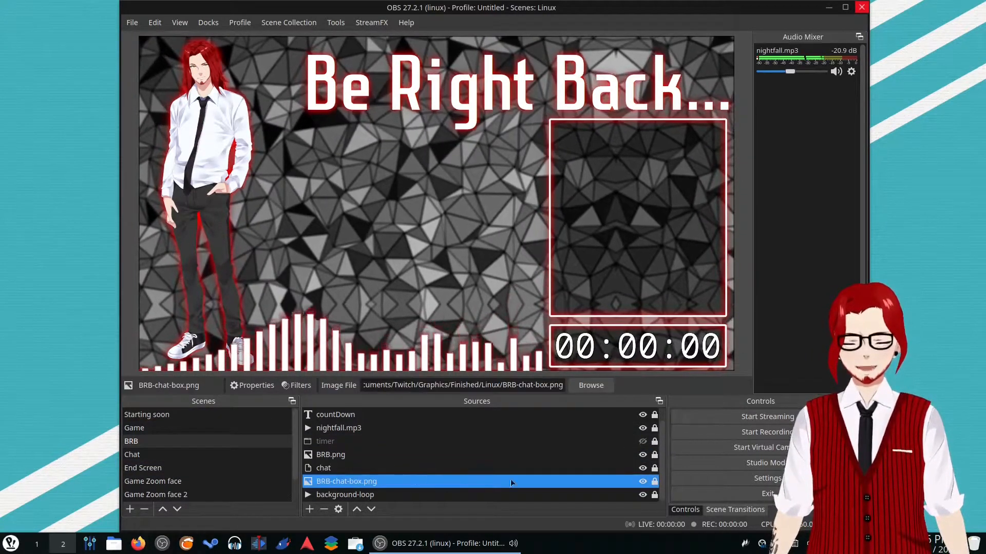
{"action": "left_click", "coordinate": [643, 480]}
{"action": "left_click", "coordinate": [643, 481]}
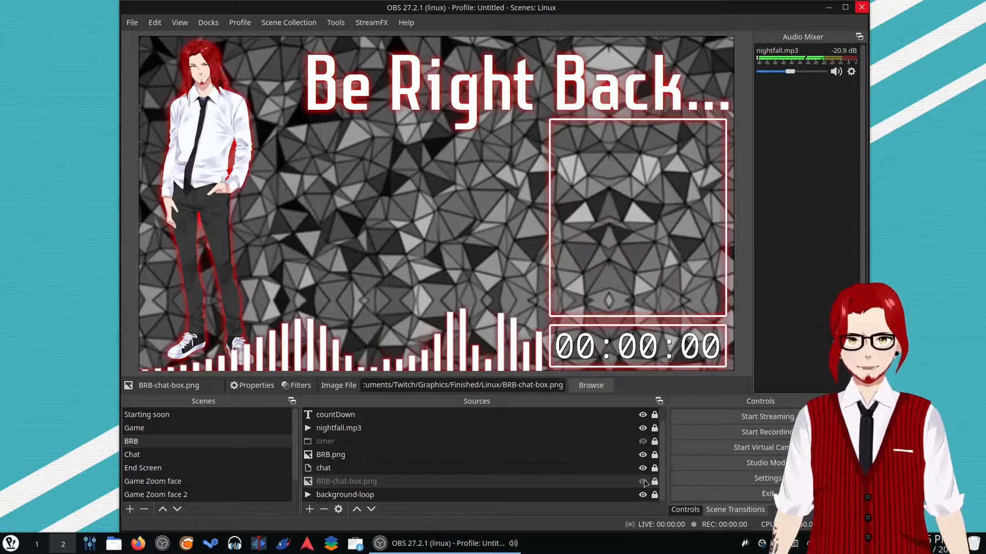
{"action": "left_click", "coordinate": [643, 481]}
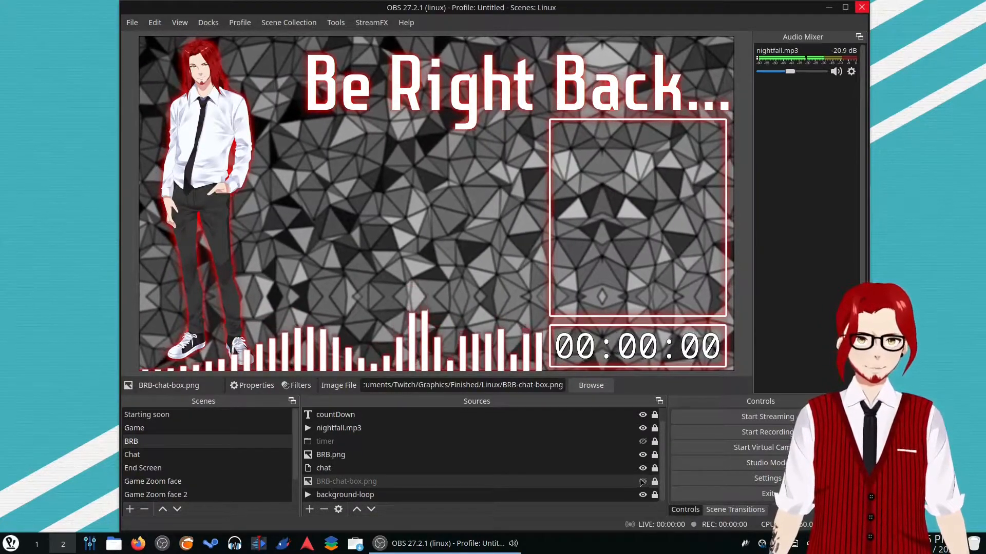
{"action": "left_click", "coordinate": [642, 481]}
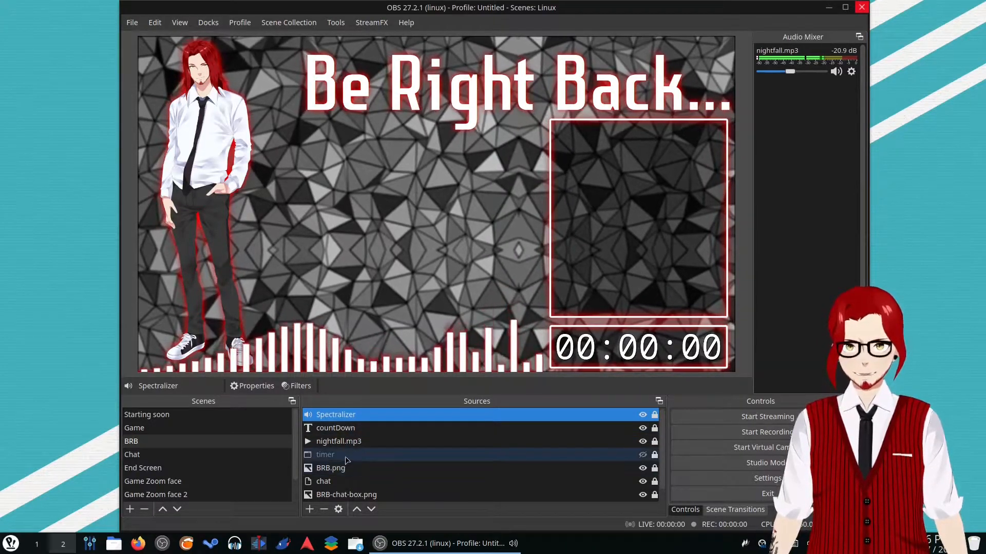
- Briefly show the timer source, hide it again and review the rest of the BRB scene's sources
{"action": "left_click", "coordinate": [642, 455]}
{"action": "left_click", "coordinate": [642, 455]}
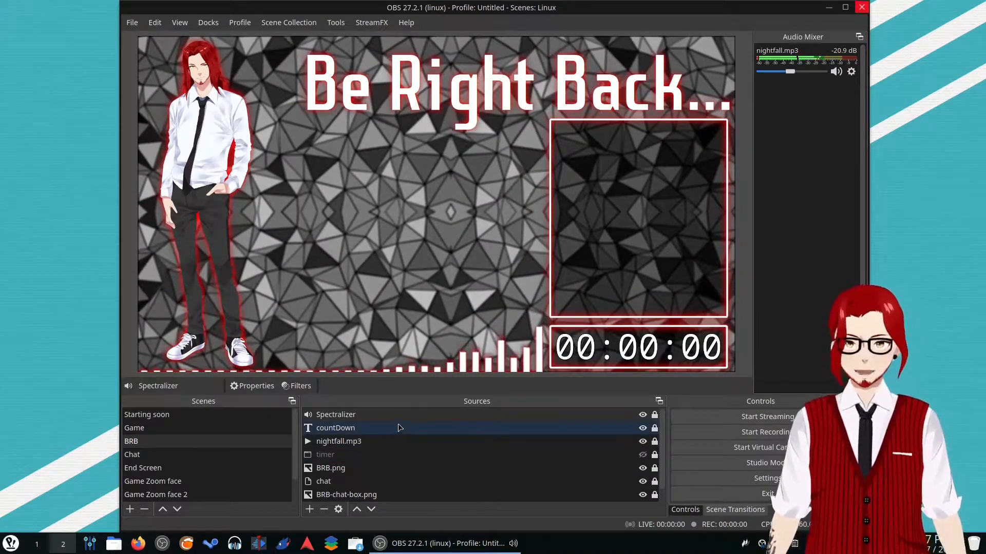
{"action": "scroll", "coordinate": [399, 428], "scroll_direction": "down", "scroll_amount": 1}
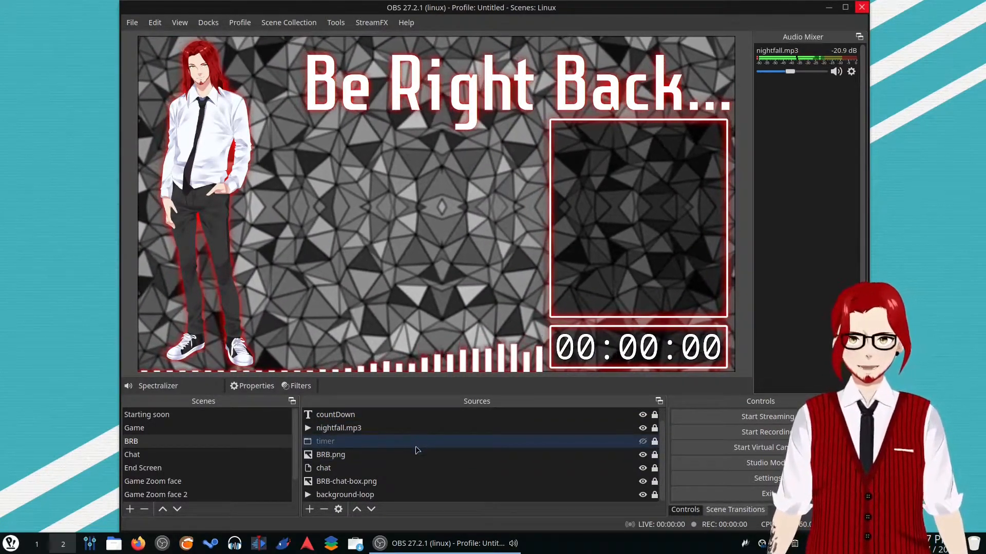
{"action": "scroll", "coordinate": [390, 482], "scroll_direction": "up", "scroll_amount": 1}
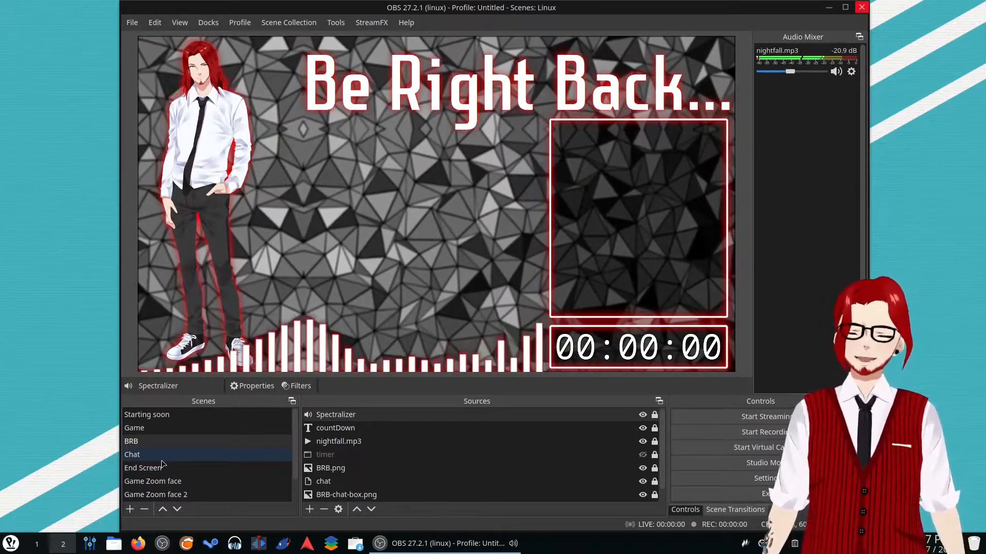
- Switch to the Chat scene and examine its SE Alerts, nightfall.mp3, Vtuber-3D and chat-screen-glow.png sources
{"action": "left_click", "coordinate": [161, 460]}
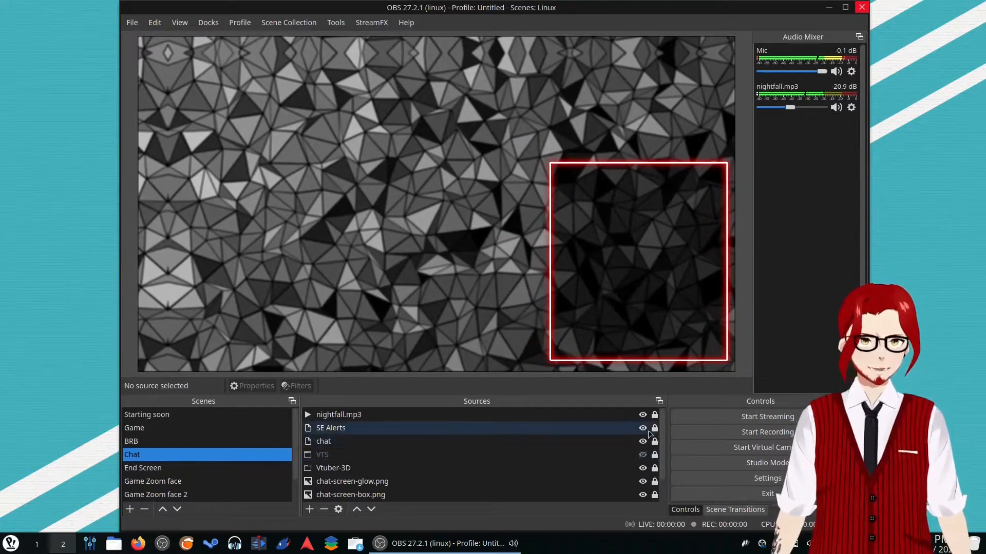
{"action": "left_click", "coordinate": [606, 433]}
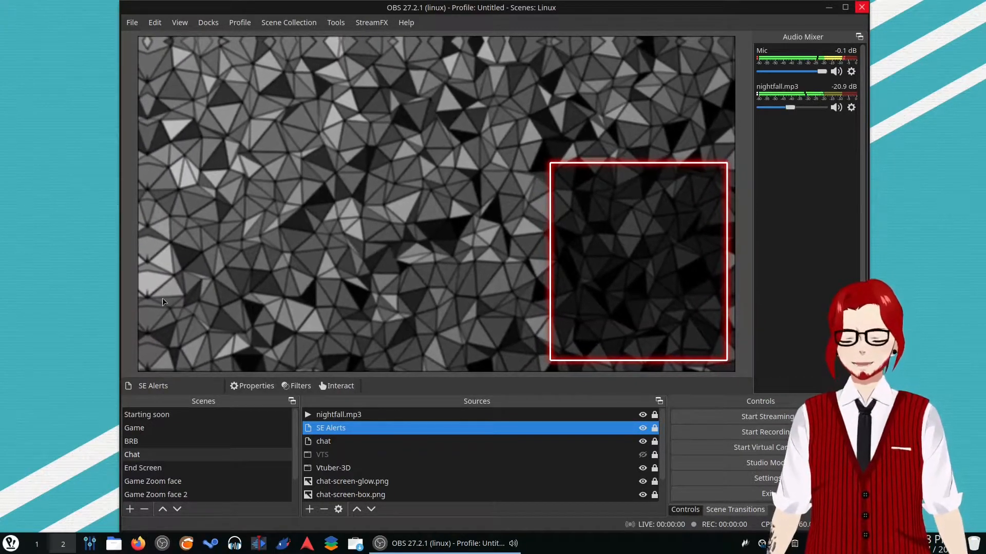
{"action": "left_click", "coordinate": [461, 414]}
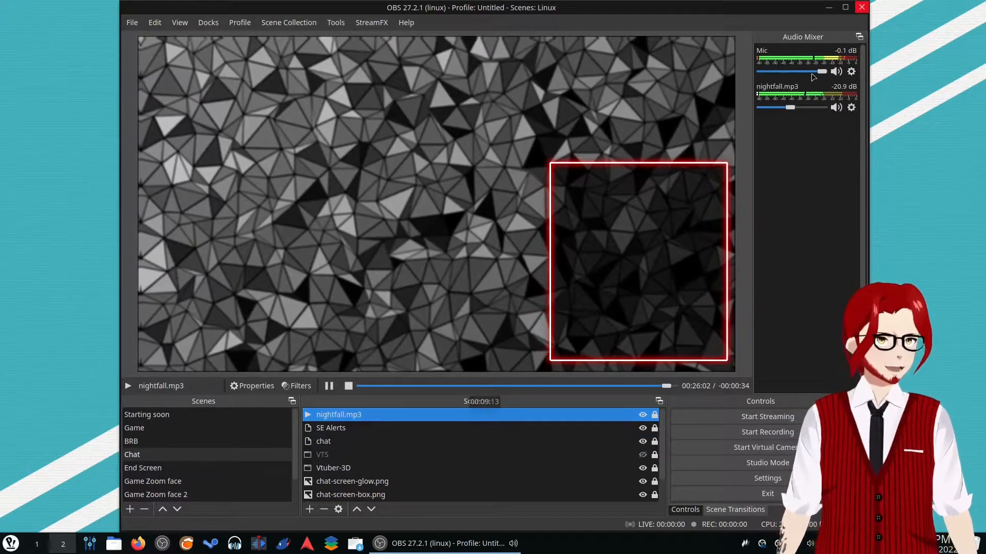
{"action": "scroll", "coordinate": [480, 443], "scroll_direction": "down", "scroll_amount": 1}
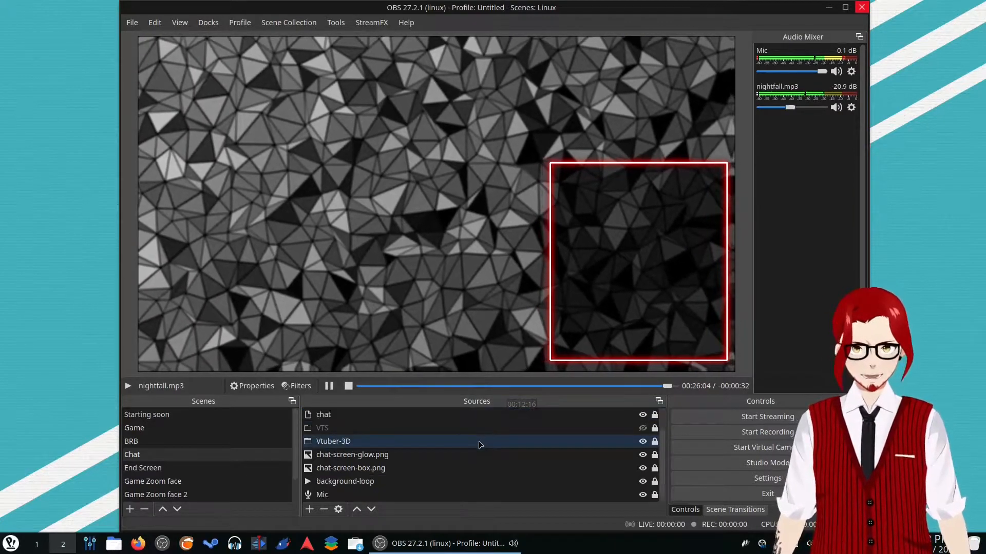
{"action": "left_click", "coordinate": [562, 441]}
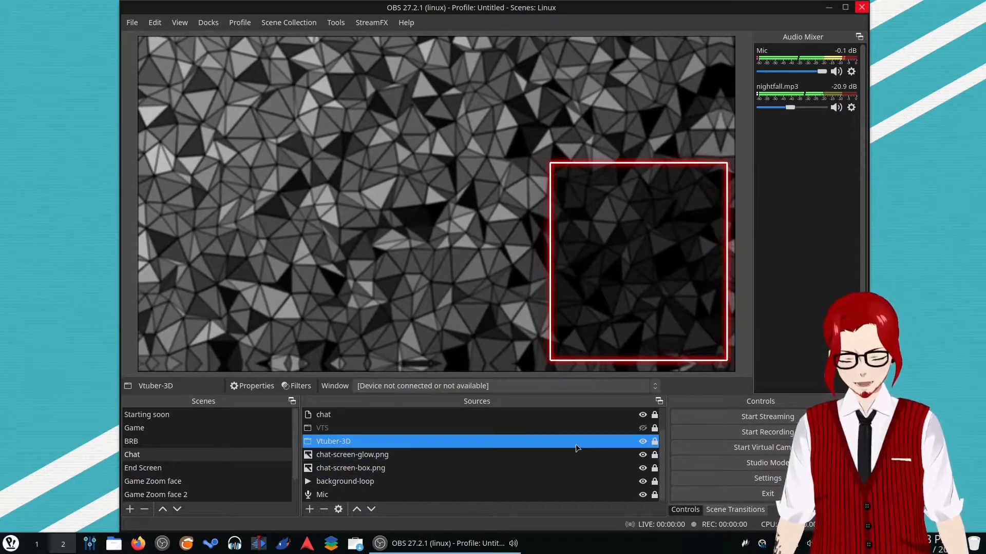
{"action": "left_click", "coordinate": [606, 455]}
{"action": "left_click", "coordinate": [642, 455]}
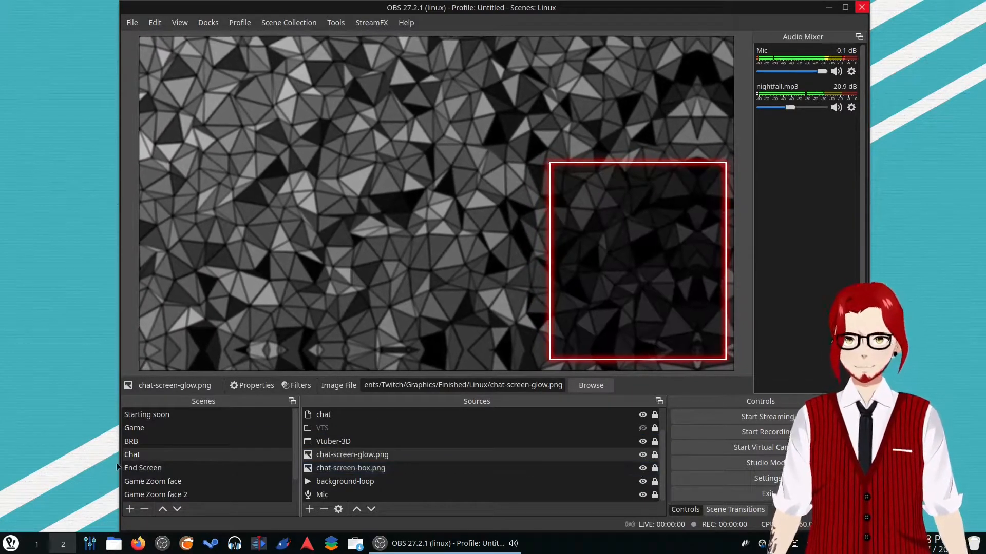
- Switch to the BRB scene and briefly hide BRB-chat-box.png and BRB.png to see what each adds
{"action": "left_click", "coordinate": [131, 442]}
{"action": "left_click", "coordinate": [642, 481]}
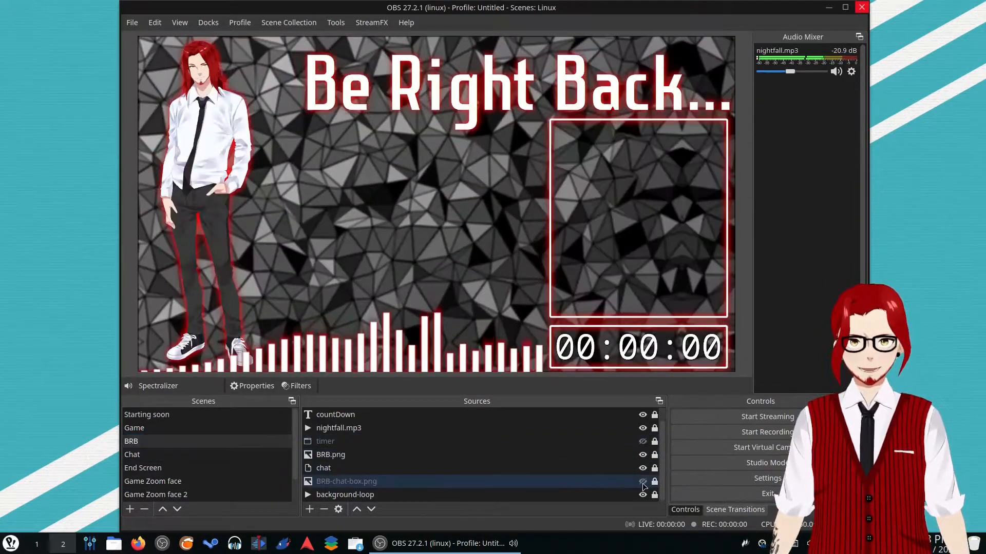
{"action": "left_click", "coordinate": [642, 455]}
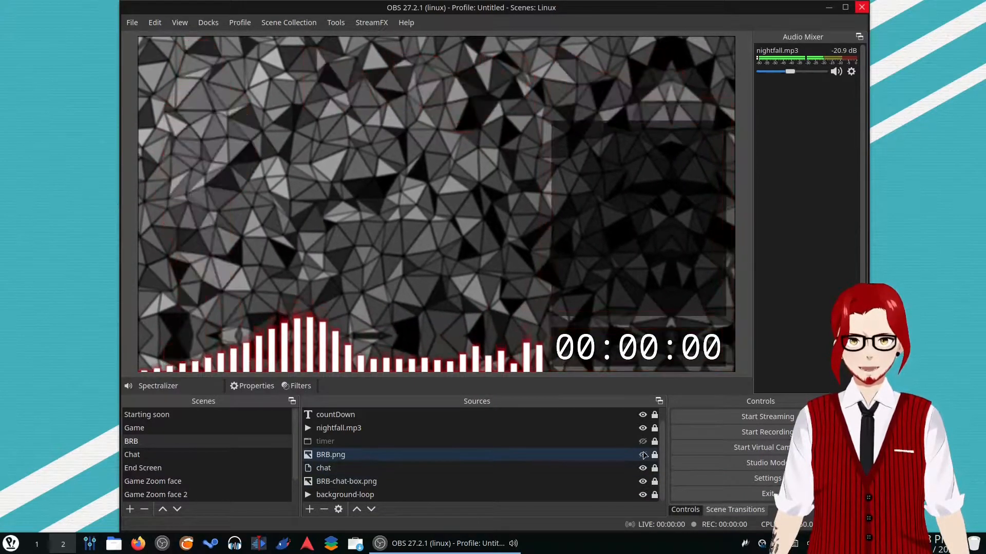
- Return to the Chat scene and examine its chat-screen-box.png and background-loop sources
{"action": "left_click", "coordinate": [183, 454]}
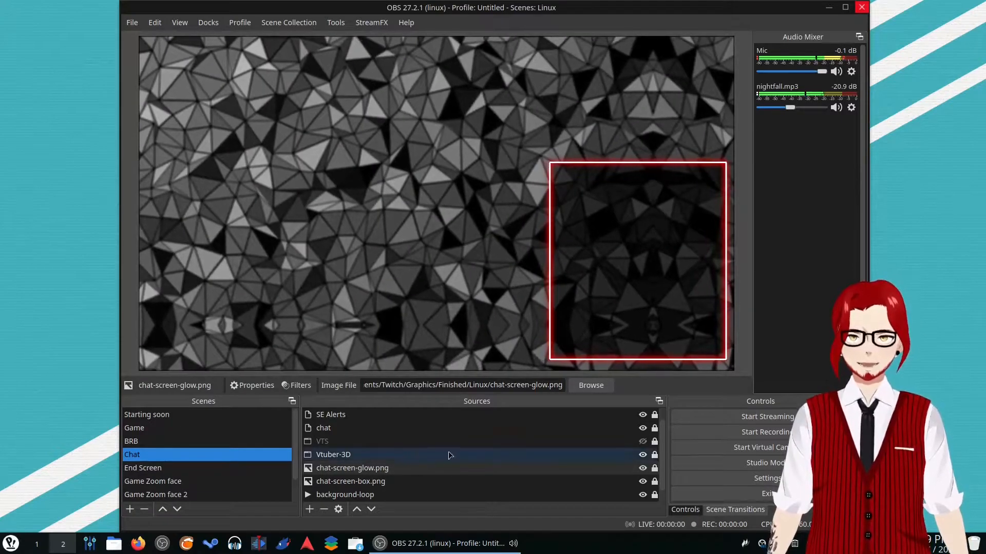
{"action": "left_click", "coordinate": [446, 481]}
{"action": "scroll", "coordinate": [517, 444], "scroll_direction": "down", "scroll_amount": 1}
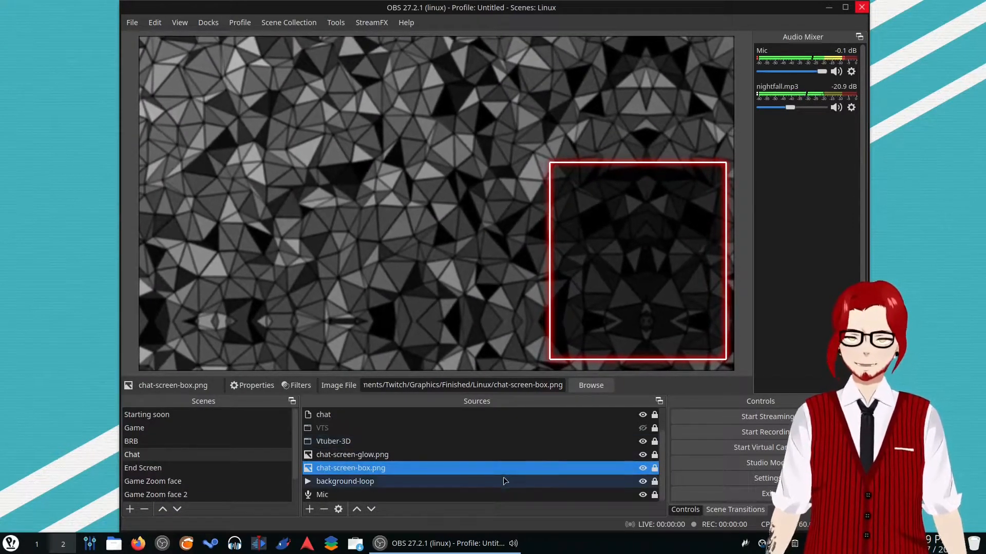
{"action": "left_click", "coordinate": [494, 480]}
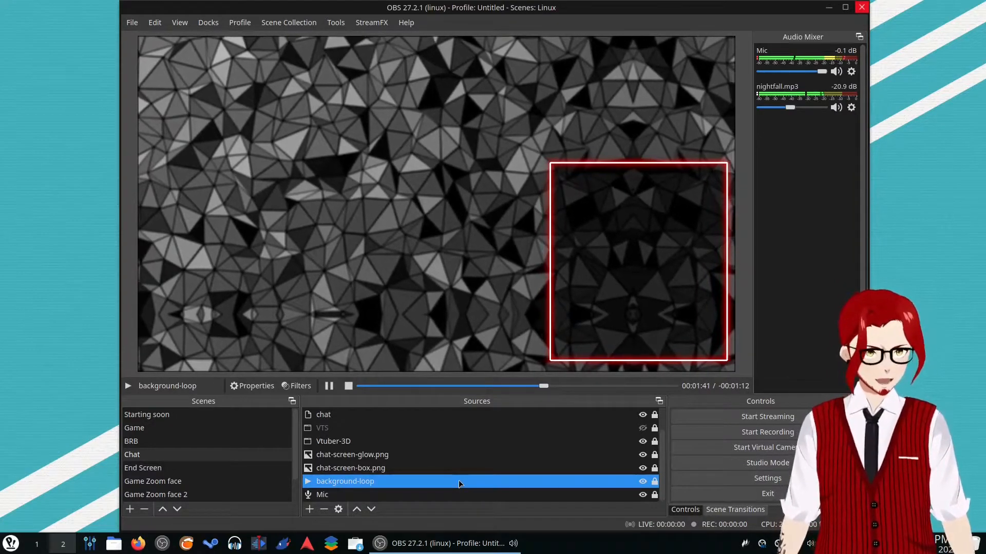
- Compare the Game, BRB, Starting soon and End Screen scenes, ending back on the Chat scene
{"action": "left_click", "coordinate": [139, 429]}
{"action": "left_click", "coordinate": [137, 443]}
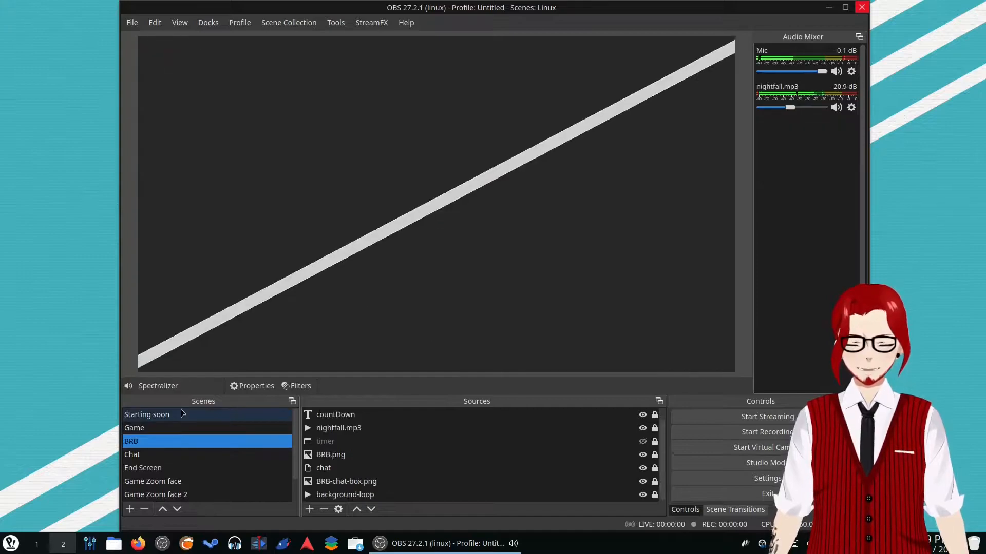
{"action": "left_click", "coordinate": [177, 416]}
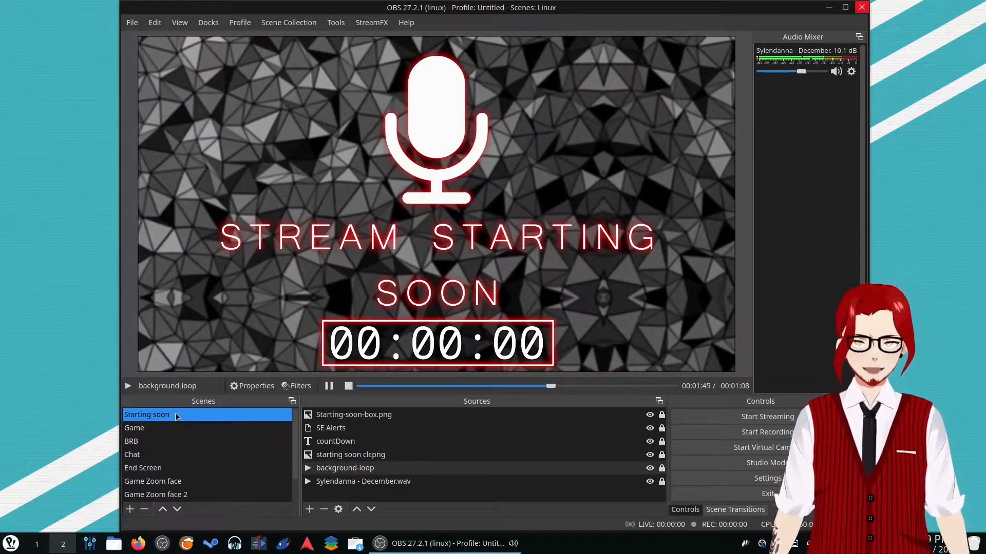
{"action": "left_click", "coordinate": [156, 469]}
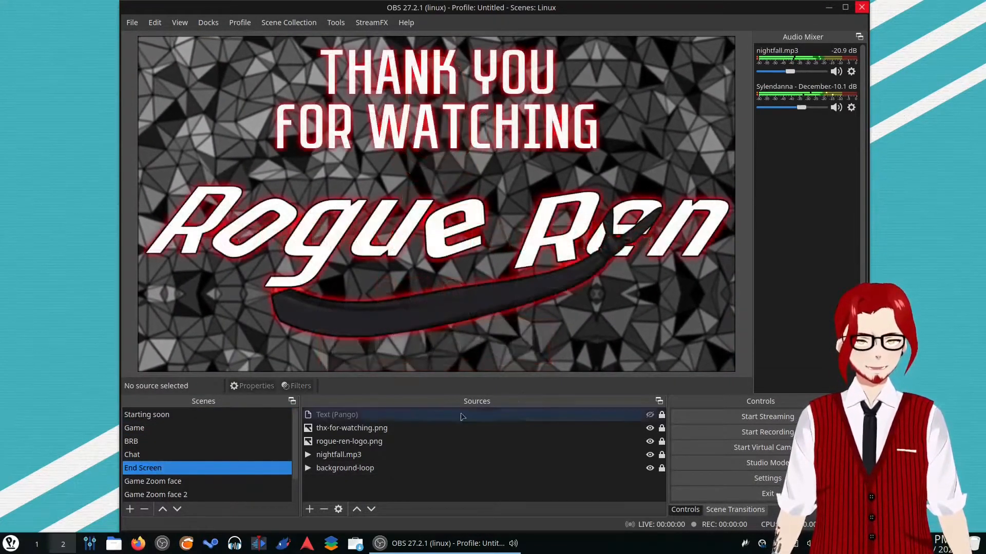
{"action": "left_click", "coordinate": [216, 454]}
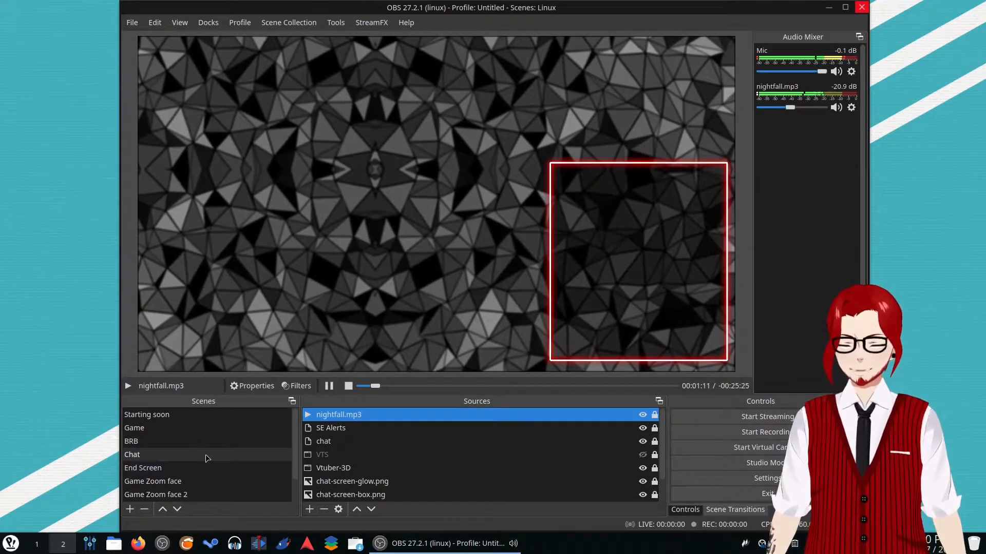
- Switch to the Game scene and toggle Overlay-Twitch-chat.png to see which graphics it adds, leaving it visible
{"action": "left_click", "coordinate": [205, 428]}
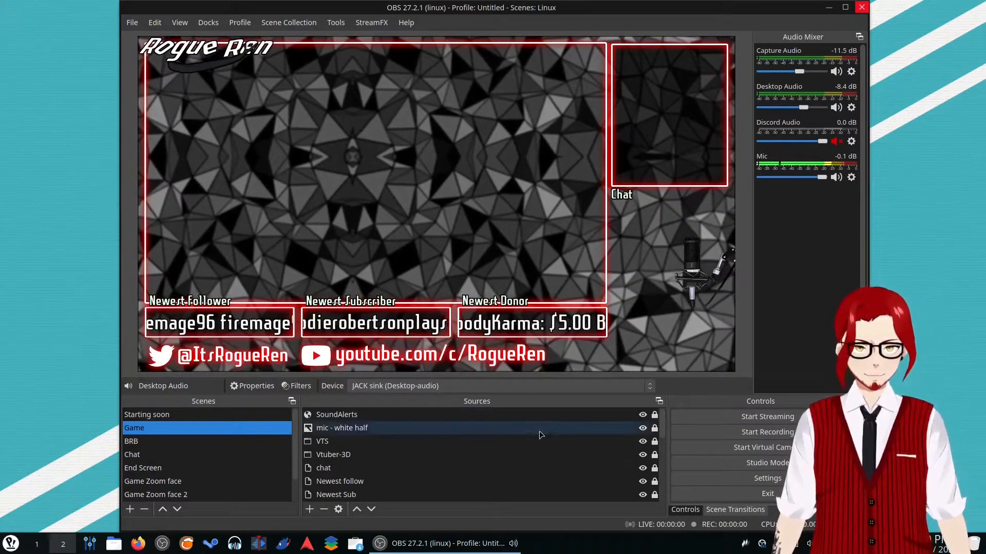
{"action": "scroll", "coordinate": [535, 424], "scroll_direction": "down", "scroll_amount": 2}
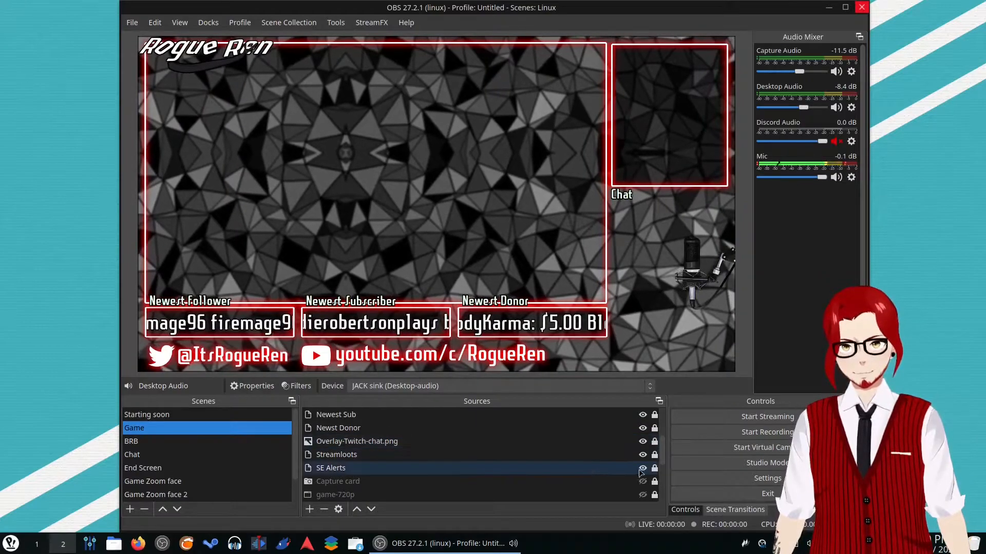
{"action": "left_click", "coordinate": [642, 441]}
{"action": "left_click", "coordinate": [642, 442]}
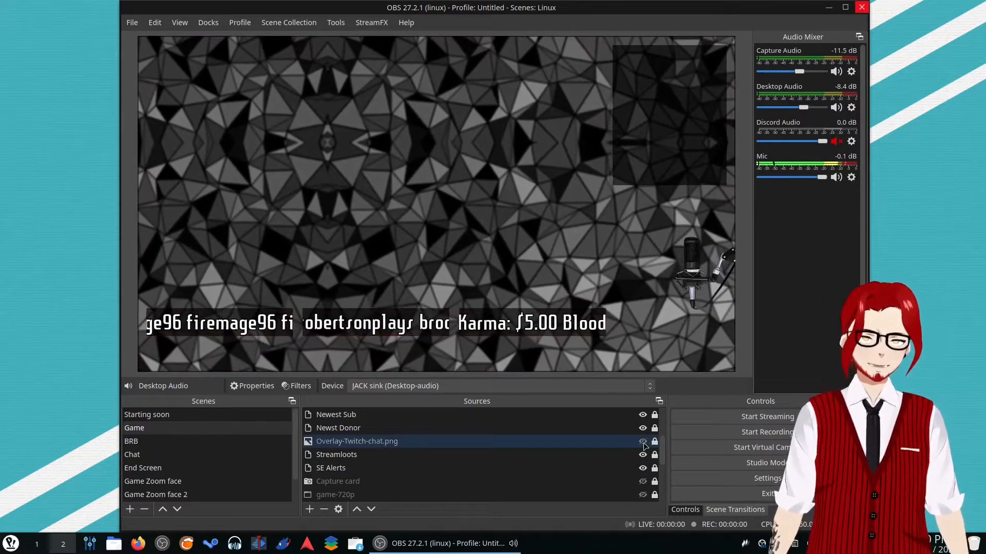
{"action": "left_click", "coordinate": [642, 441]}
{"action": "left_click", "coordinate": [642, 441]}
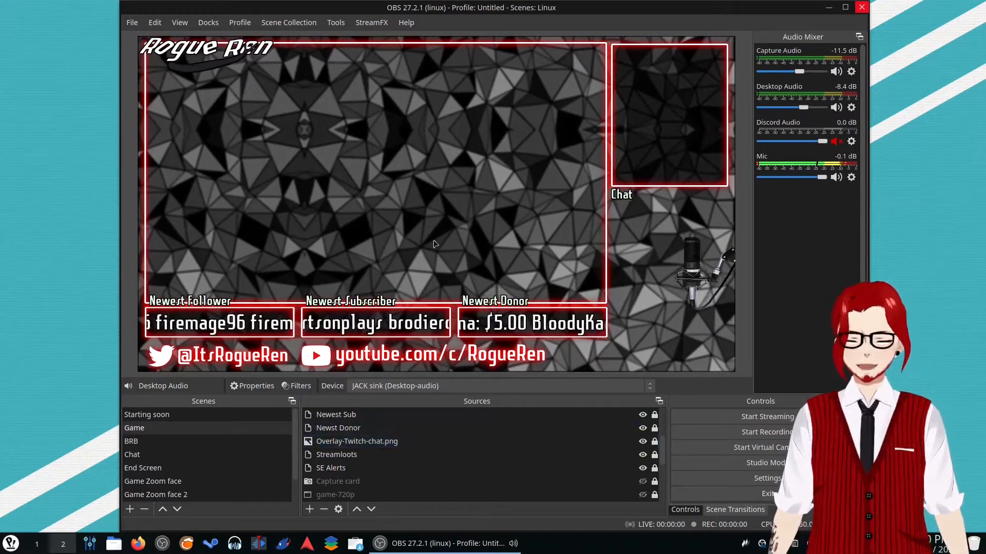
- Make the Steam window capture source visible in the Game scene
{"action": "scroll", "coordinate": [341, 458], "scroll_direction": "down", "scroll_amount": 1}
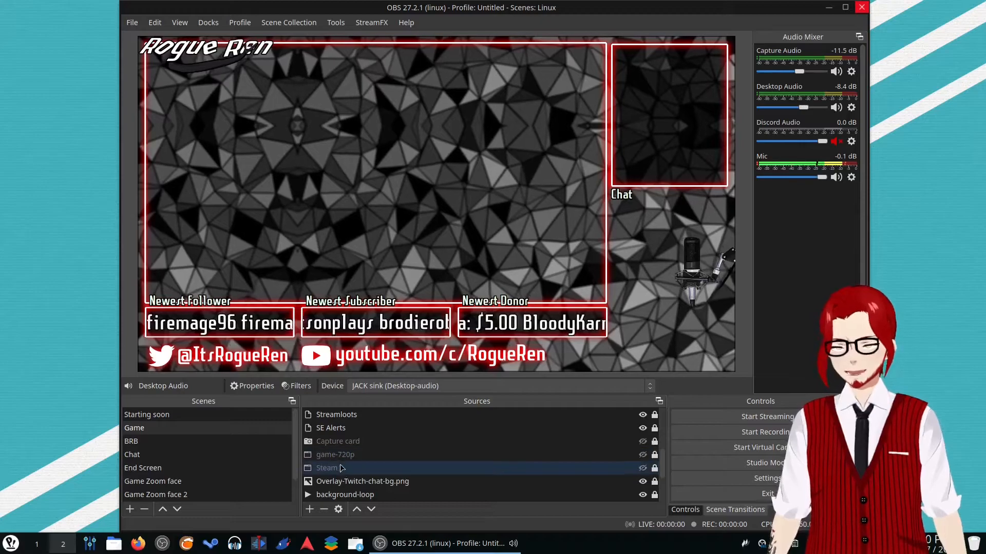
{"action": "left_click", "coordinate": [339, 464]}
{"action": "left_click", "coordinate": [642, 468]}
{"action": "right_click", "coordinate": [546, 468]}
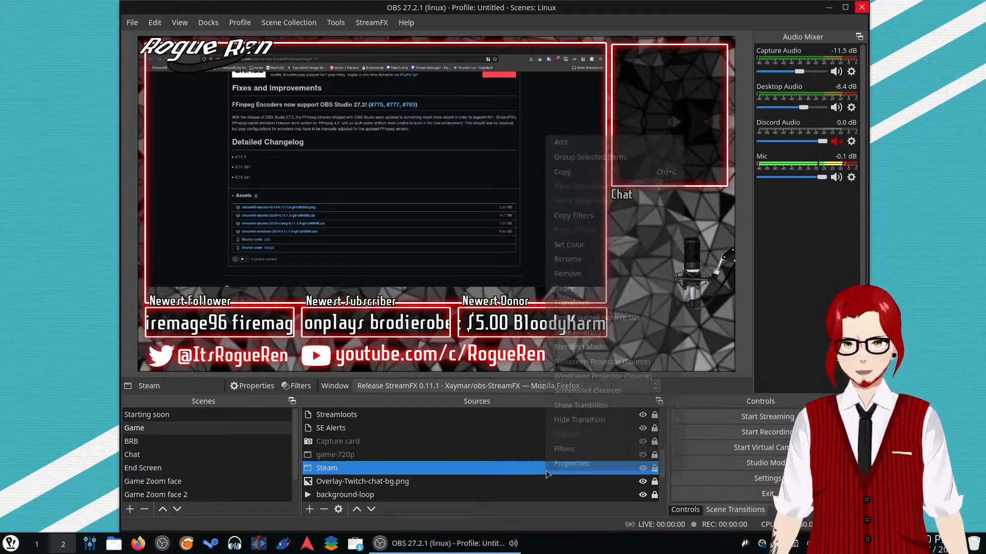
{"action": "left_click", "coordinate": [418, 470]}
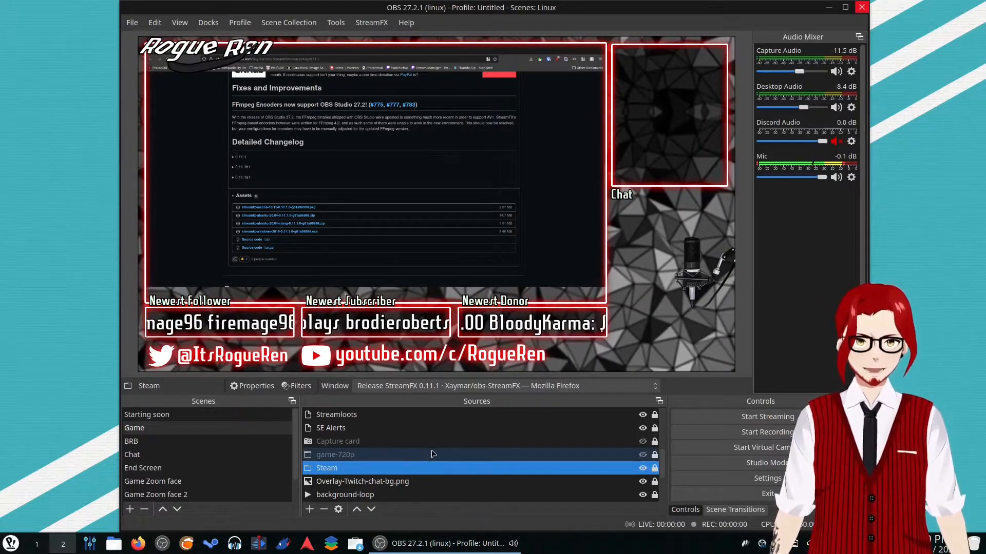
- Shrink and move the Steam capture, scale it back to the full width of the overlay's game frame, and lock it
{"action": "left_click", "coordinate": [496, 185]}
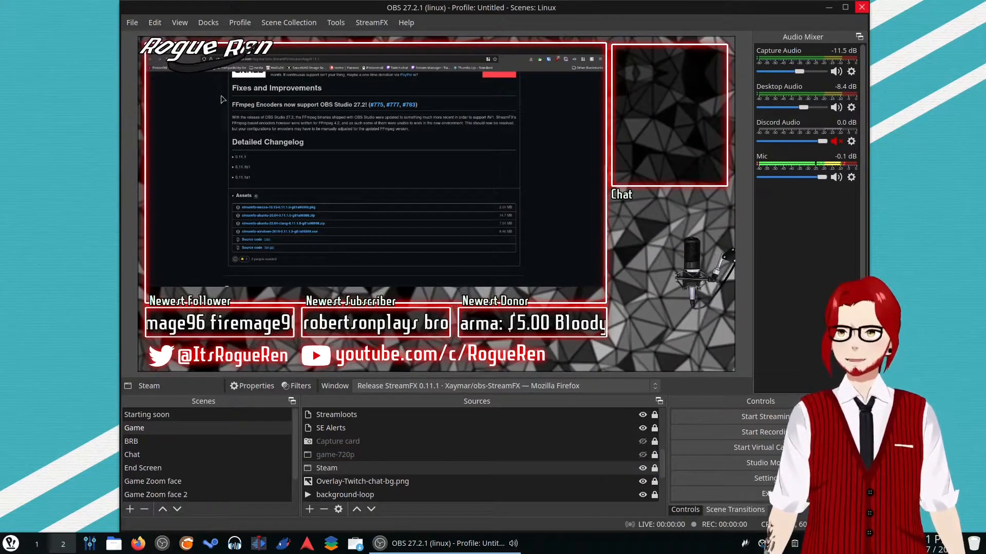
{"action": "left_click_drag", "start_coordinate": [396, 161], "coordinate": [455, 163]}
{"action": "left_click_drag", "start_coordinate": [664, 290], "coordinate": [573, 242]}
{"action": "left_click_drag", "start_coordinate": [324, 150], "coordinate": [349, 139]}
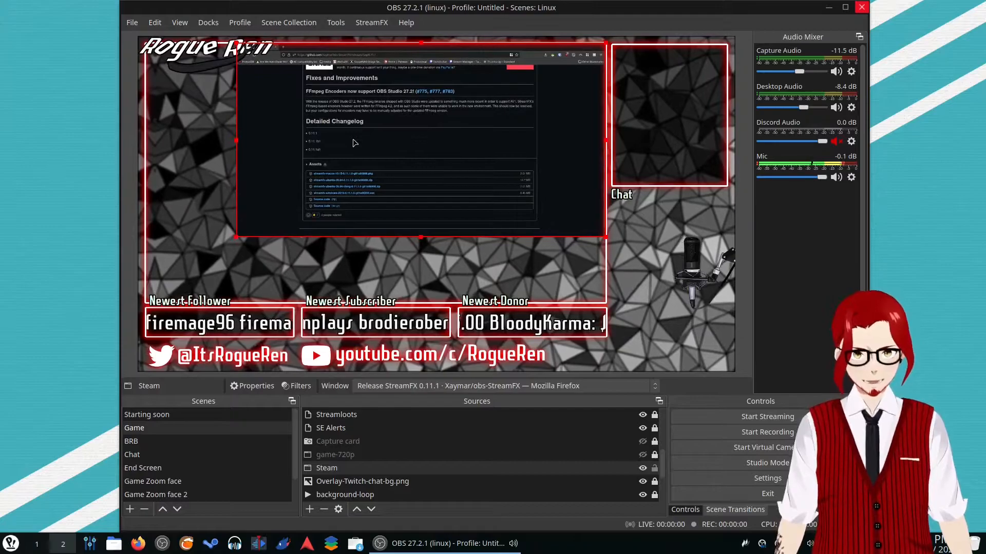
{"action": "left_click_drag", "start_coordinate": [237, 237], "coordinate": [145, 280]}
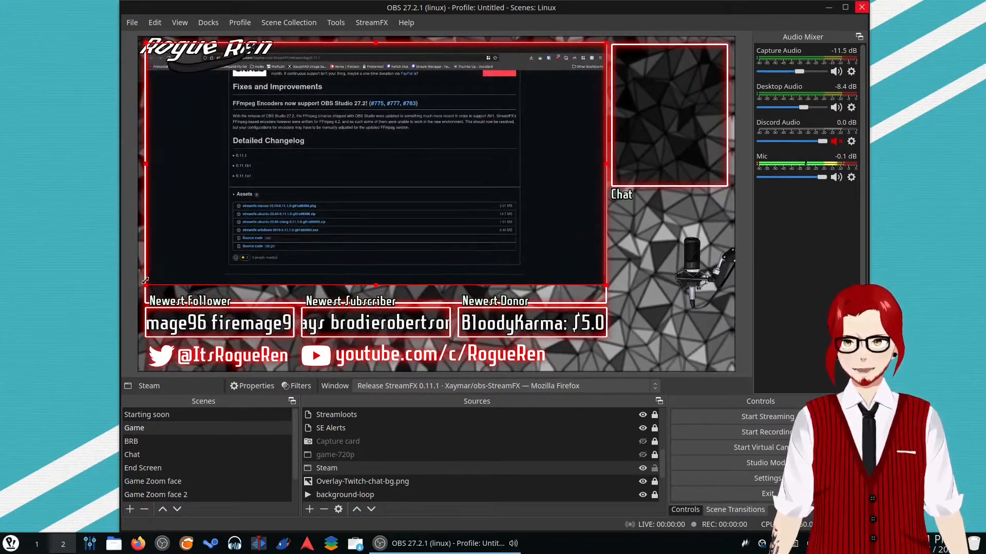
{"action": "left_click", "coordinate": [654, 470]}
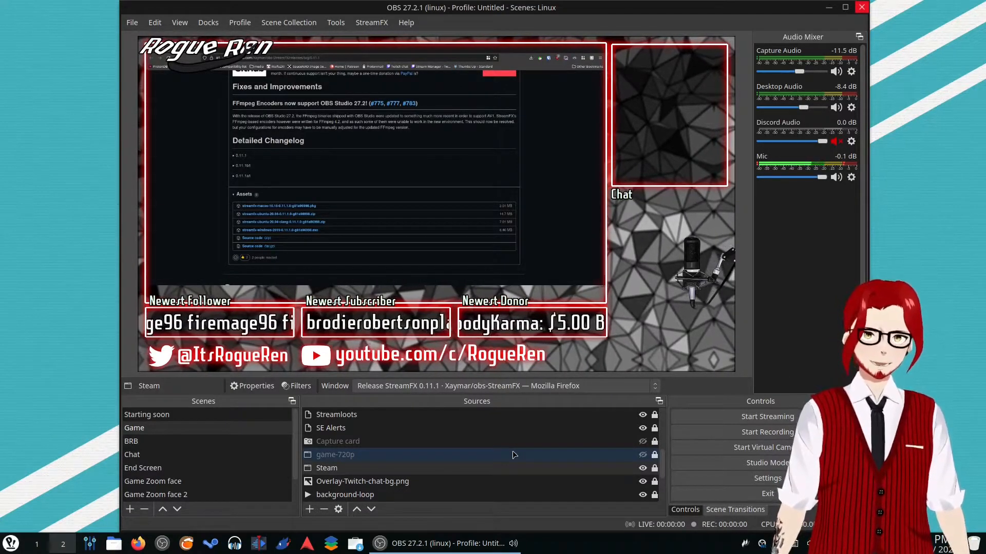
- Compare the stacking of Overlay-Twitch-chat.png and Steam, and raise Steam directly above the overlay so it covers the frame
{"action": "scroll", "coordinate": [359, 434], "scroll_direction": "up", "scroll_amount": 1}
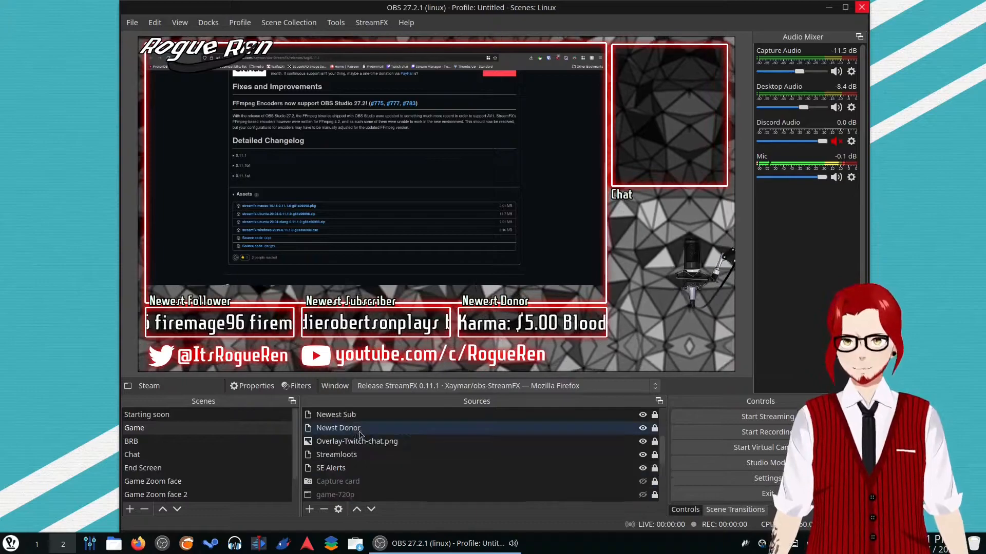
{"action": "left_click", "coordinate": [364, 442]}
{"action": "scroll", "coordinate": [398, 462], "scroll_direction": "down", "scroll_amount": 1}
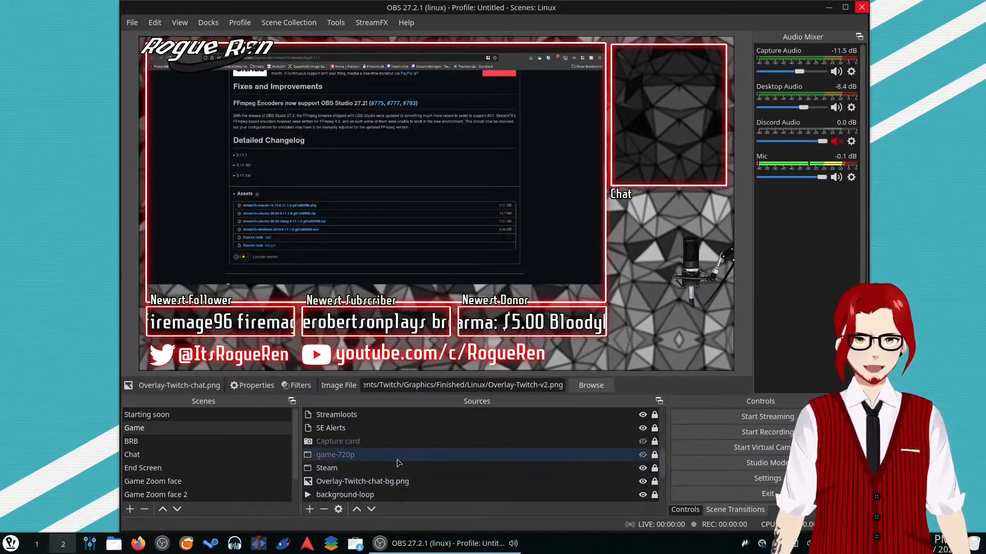
{"action": "scroll", "coordinate": [468, 477], "scroll_direction": "up", "scroll_amount": 1}
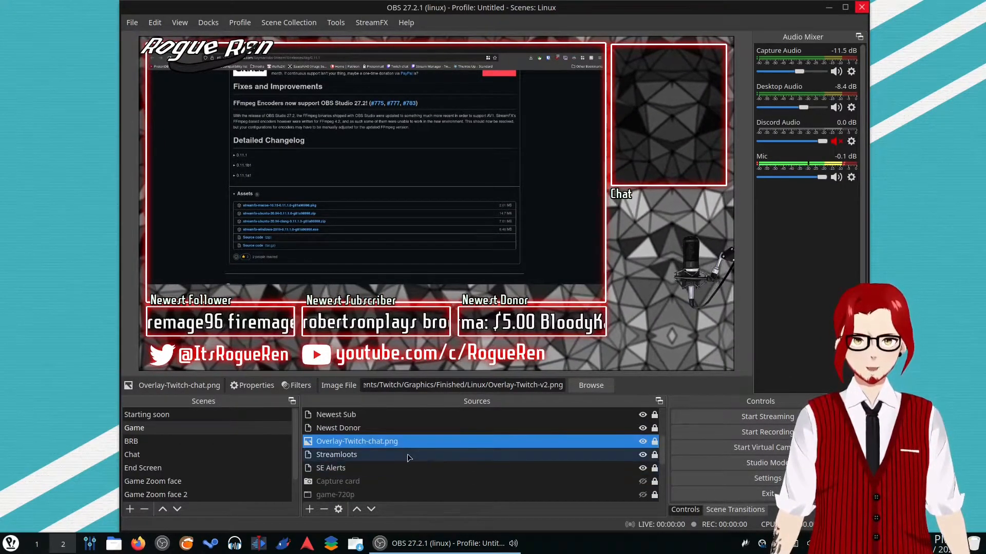
{"action": "scroll", "coordinate": [386, 471], "scroll_direction": "down", "scroll_amount": 1}
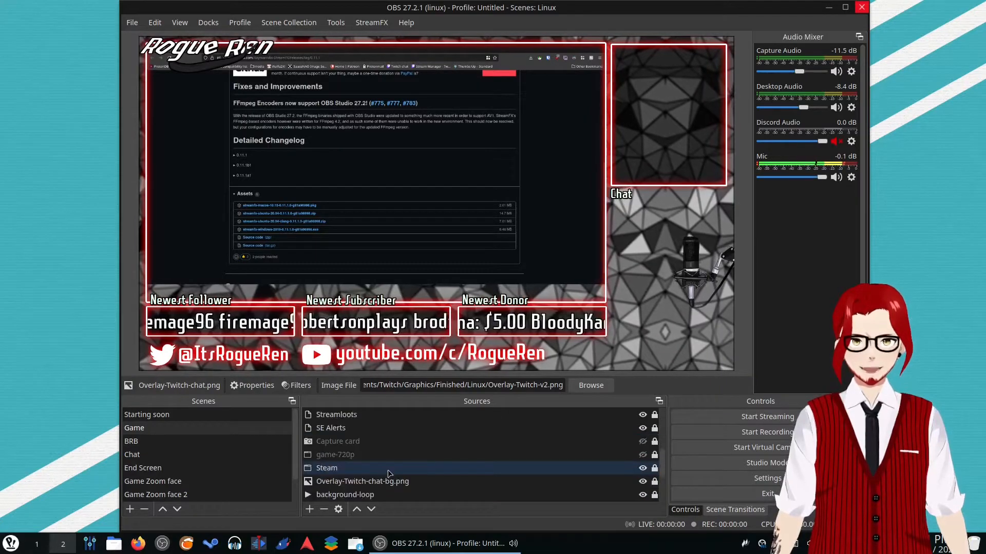
{"action": "left_click", "coordinate": [388, 471]}
{"action": "key", "text": "ctrl+Up"}
{"action": "key", "text": "ctrl+Up"}
{"action": "key", "text": "ctrl+Up"}
{"action": "key", "text": "ctrl+Up"}
{"action": "key", "text": "ctrl+Up"}
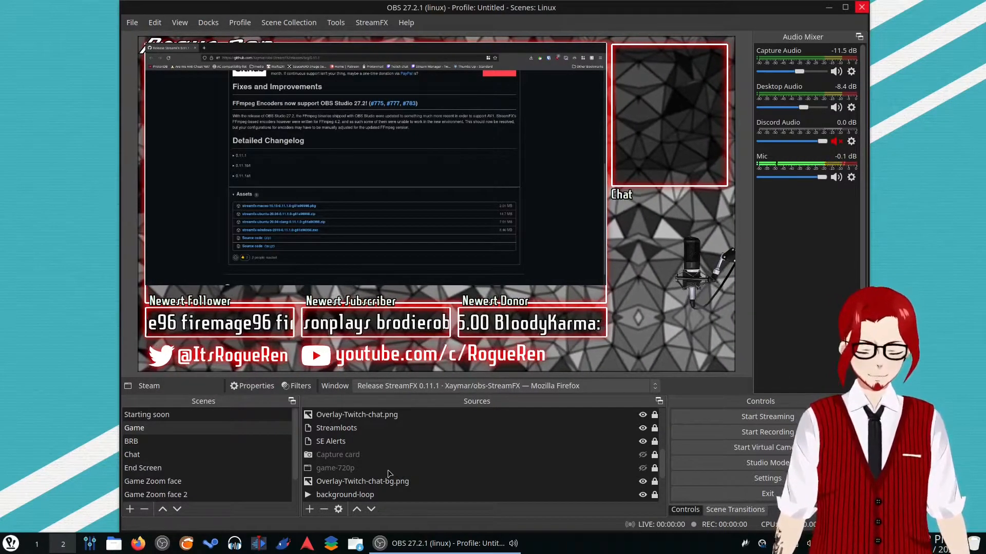
{"action": "scroll", "coordinate": [388, 473], "scroll_direction": "up", "scroll_amount": 1}
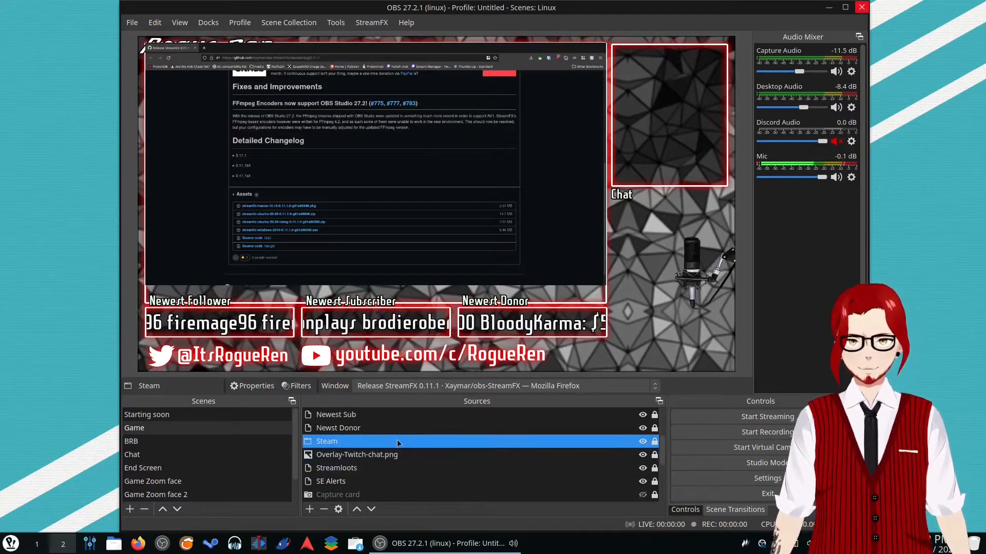
- Lower the Steam source beneath Overlay-Twitch-chat.png and on down to its place below game-720p
{"action": "key", "text": "ctrl+Down"}
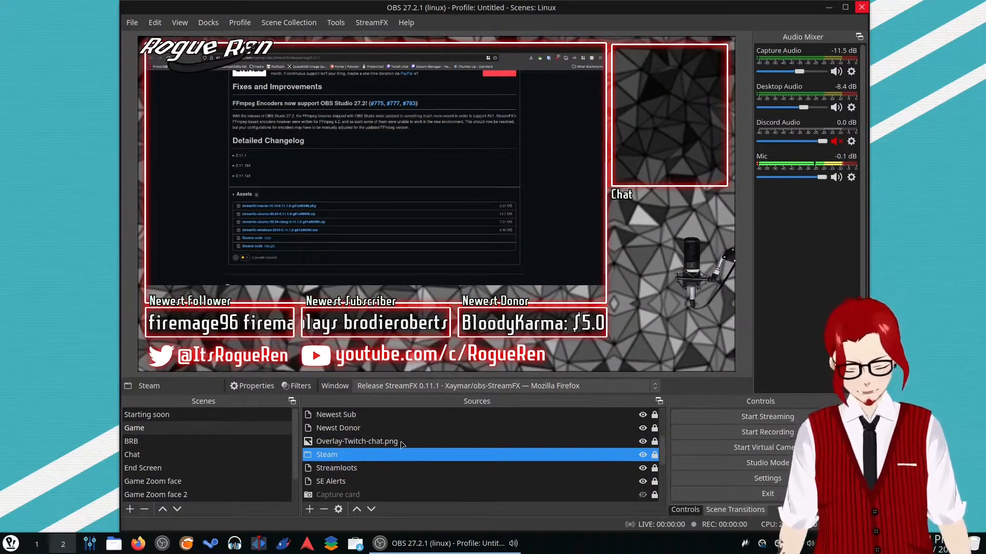
{"action": "key", "text": "ctrl+Down"}
{"action": "key", "text": "ctrl+Down"}
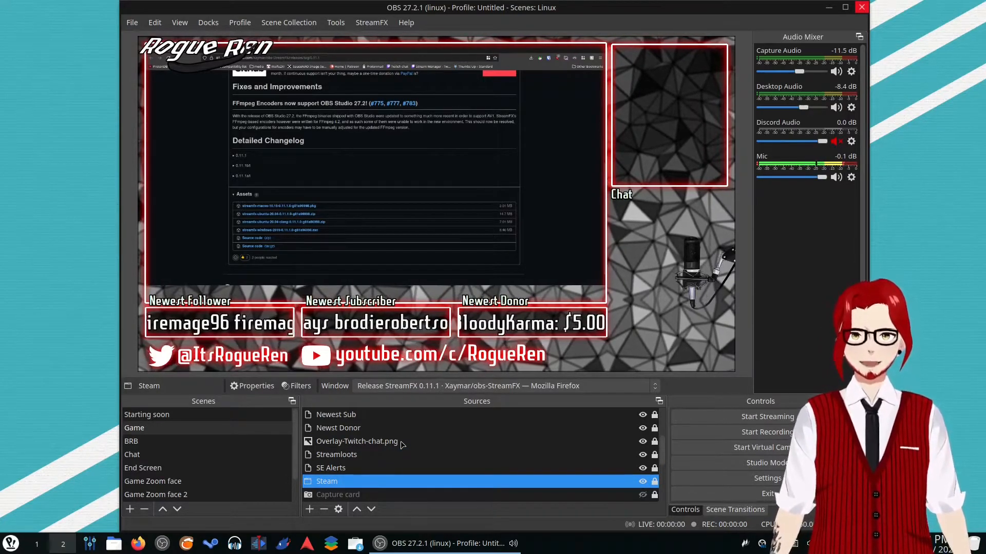
{"action": "key", "text": "ctrl+Down"}
{"action": "key", "text": "ctrl+Down"}
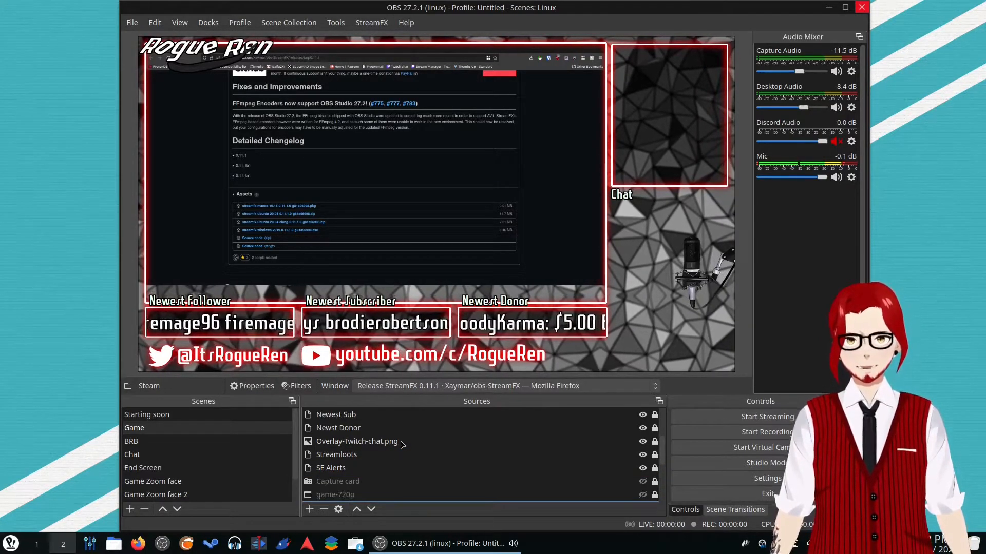
{"action": "scroll", "coordinate": [401, 445], "scroll_direction": "down", "scroll_amount": 1}
- Review the Capture card, Streamloots and Overlay-Twitch-chat.png sources in the Game scene's stacking order
{"action": "left_click", "coordinate": [472, 441]}
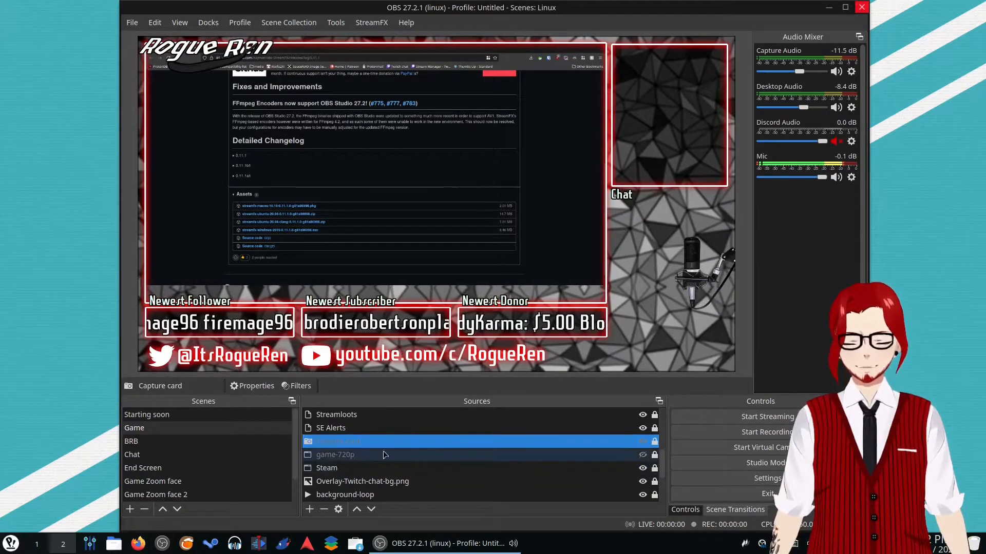
{"action": "scroll", "coordinate": [333, 467], "scroll_direction": "up", "scroll_amount": 1}
{"action": "left_click", "coordinate": [336, 455]}
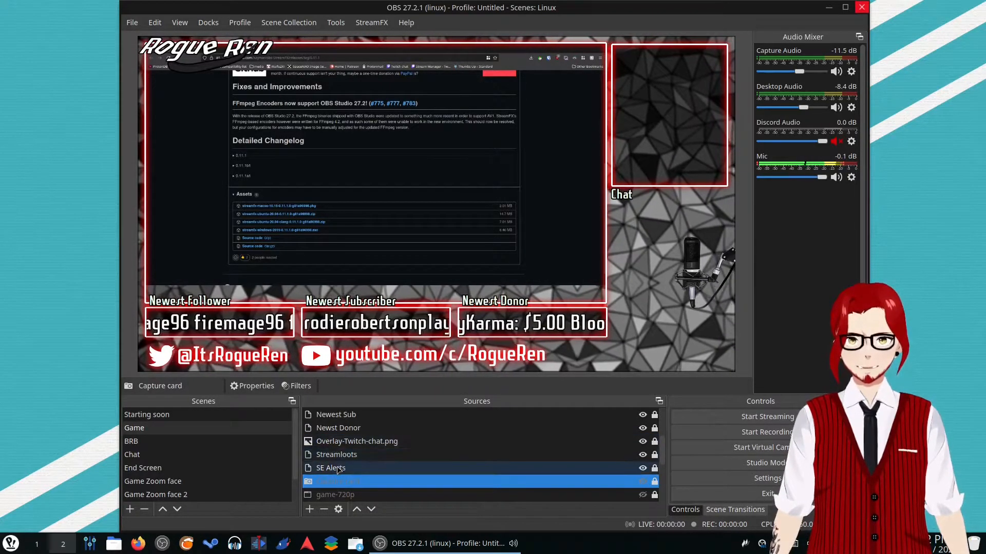
{"action": "left_click", "coordinate": [417, 441]}
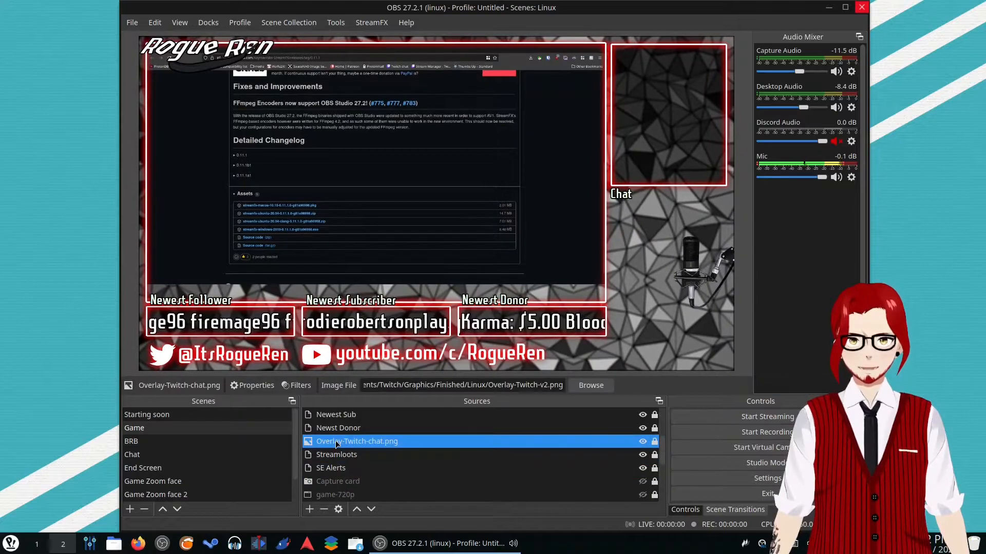
- Open the filters of the Newst Donor source and examine its Scroll filter's speed, width limit and loop settings
{"action": "left_click", "coordinate": [422, 430]}
{"action": "scroll", "coordinate": [421, 429], "scroll_direction": "up", "scroll_amount": 1}
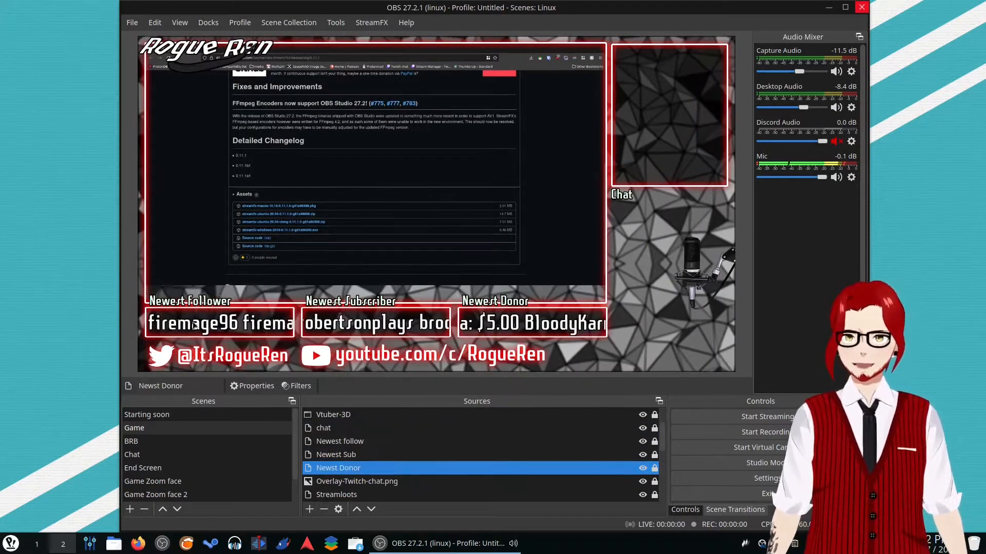
{"action": "right_click", "coordinate": [605, 472]}
{"action": "left_click", "coordinate": [630, 451]}
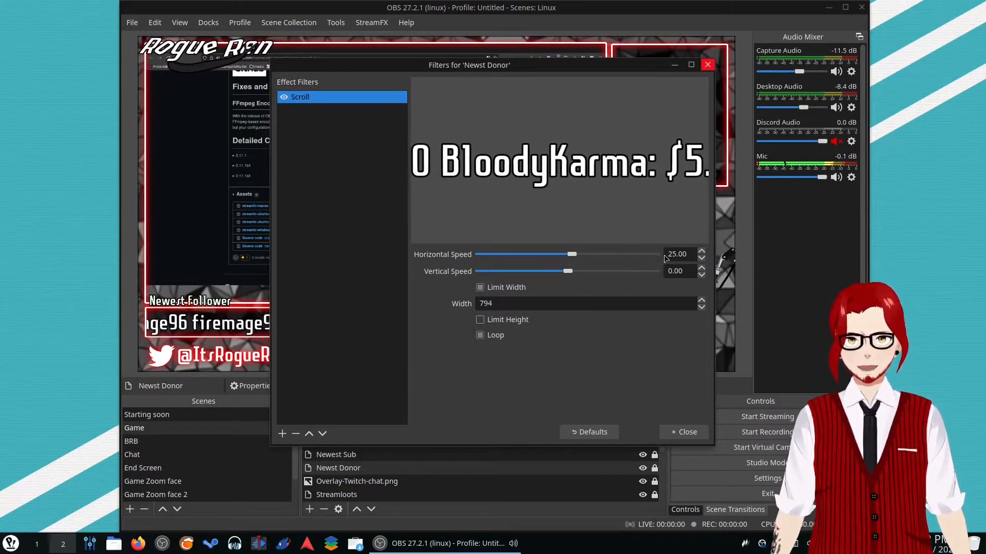
{"action": "left_click", "coordinate": [541, 302]}
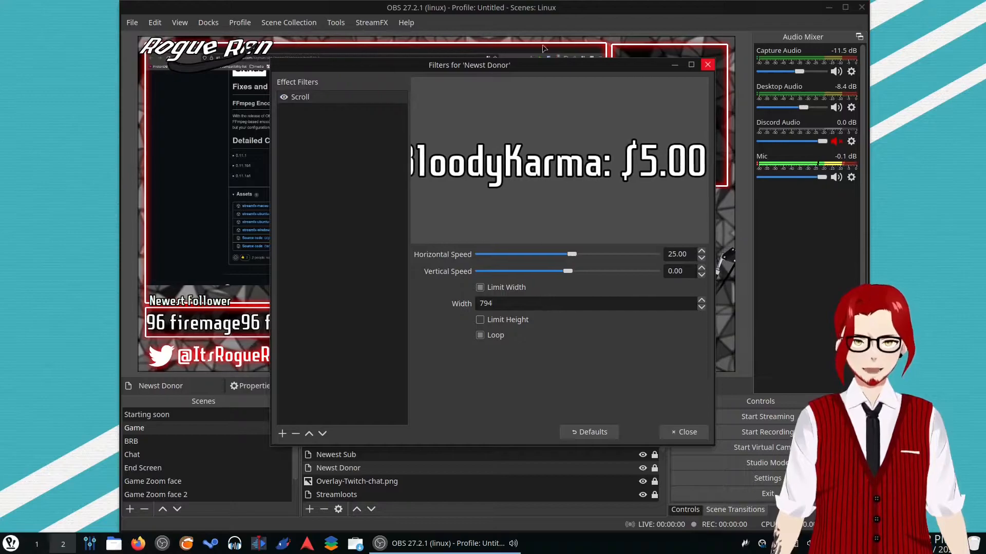
- Move the Newst Donor filters window aside to check the Scroll filter's width limit against the preview, and close it
{"action": "left_click_drag", "start_coordinate": [532, 59], "coordinate": [649, 91]}
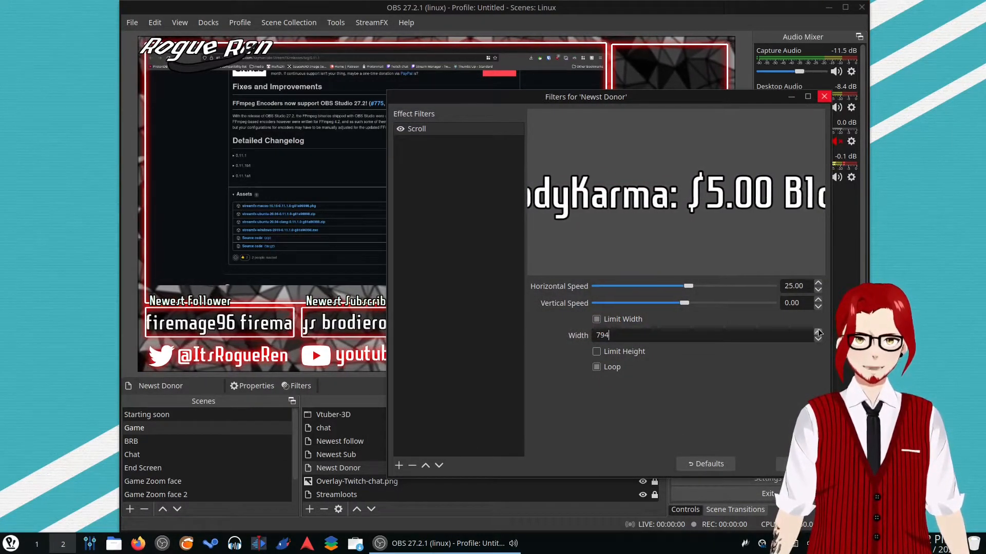
{"action": "left_click", "coordinate": [824, 96]}
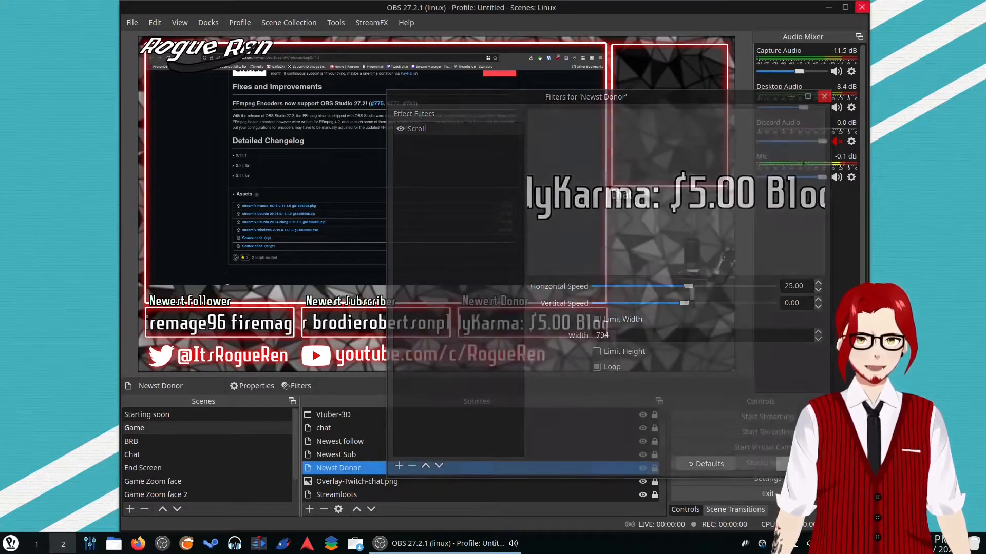
{"action": "scroll", "coordinate": [358, 432], "scroll_direction": "up", "scroll_amount": 1}
{"action": "scroll", "coordinate": [357, 433], "scroll_direction": "down", "scroll_amount": 1}
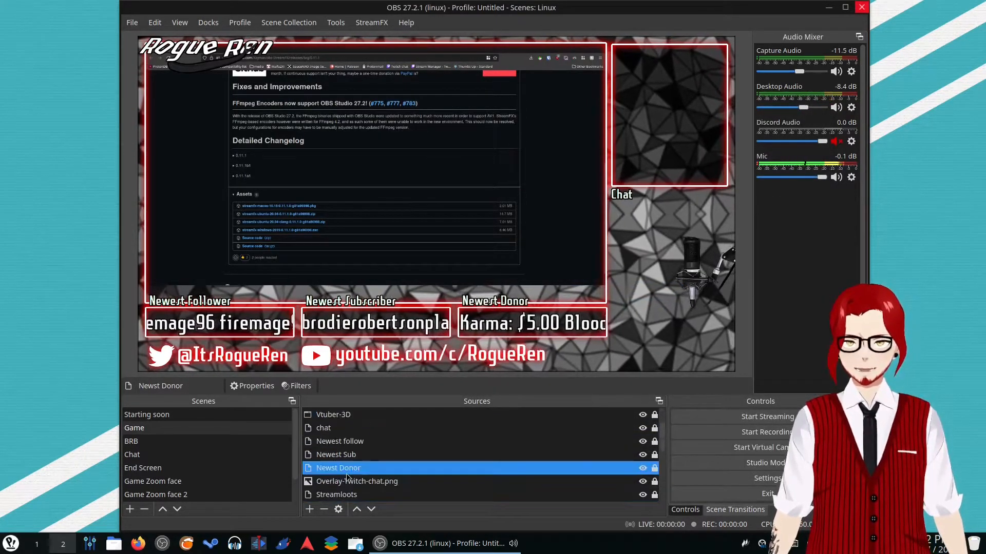
- Toggle the visibility of Overlay-Twitch-chat.png off and on, and raise it above the chat source in the Game scene
{"action": "left_click", "coordinate": [643, 482]}
{"action": "left_click", "coordinate": [642, 481]}
{"action": "left_click_drag", "start_coordinate": [607, 483], "coordinate": [607, 426]}
{"action": "scroll", "coordinate": [462, 423], "scroll_direction": "up", "scroll_amount": 1}
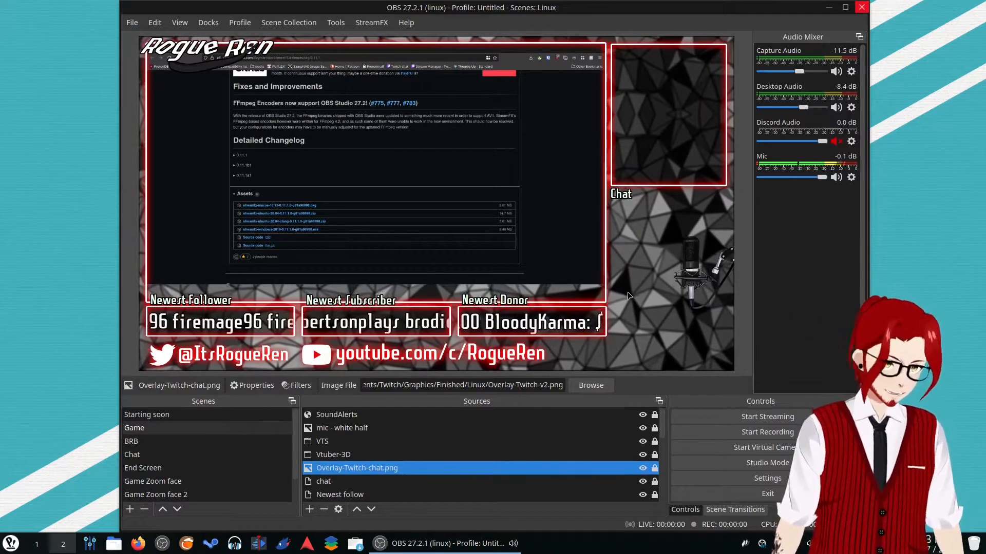
- Switch to the End Screen scene, preview its Text (Pango) source and hide it again, and select background-loop
{"action": "scroll", "coordinate": [215, 494], "scroll_direction": "down", "scroll_amount": 1}
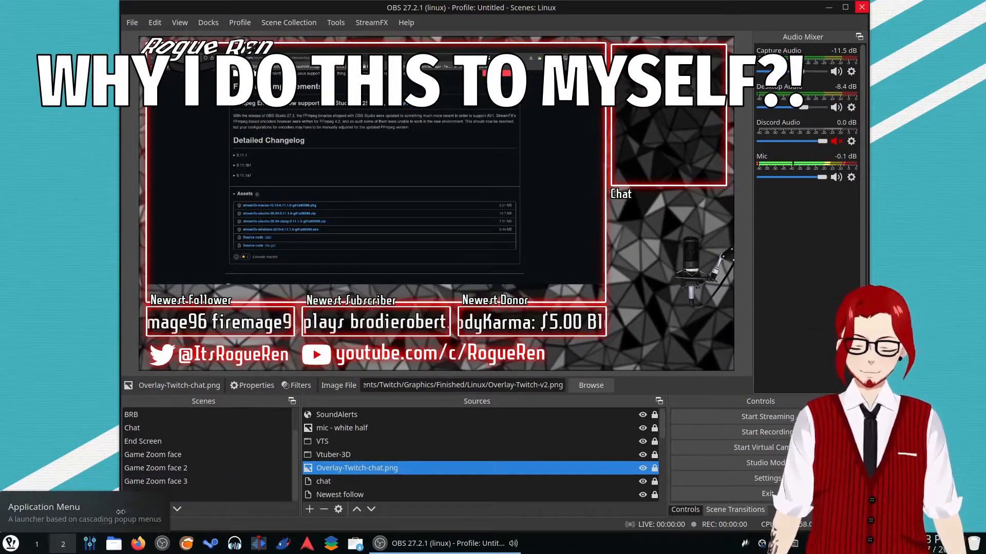
{"action": "left_click", "coordinate": [154, 442]}
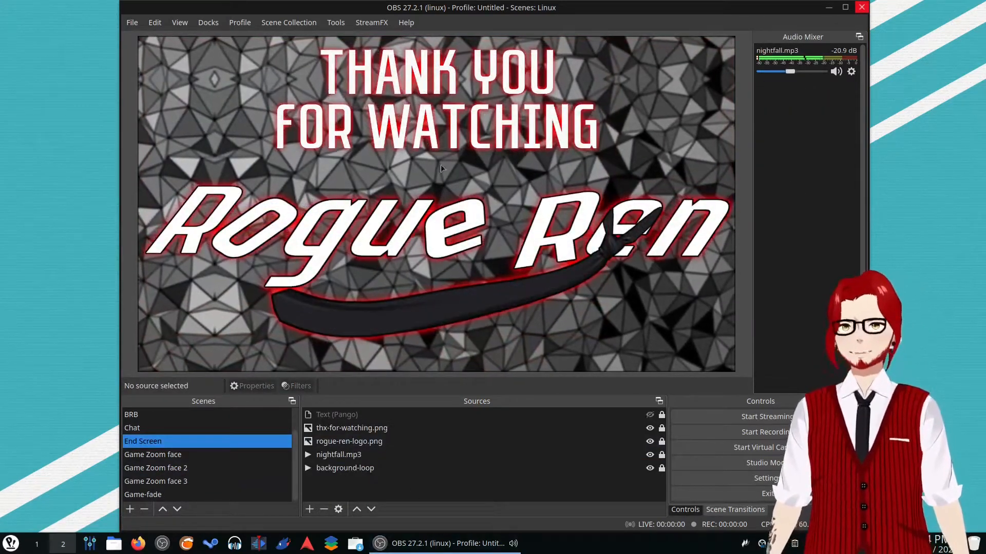
{"action": "left_click", "coordinate": [430, 155]}
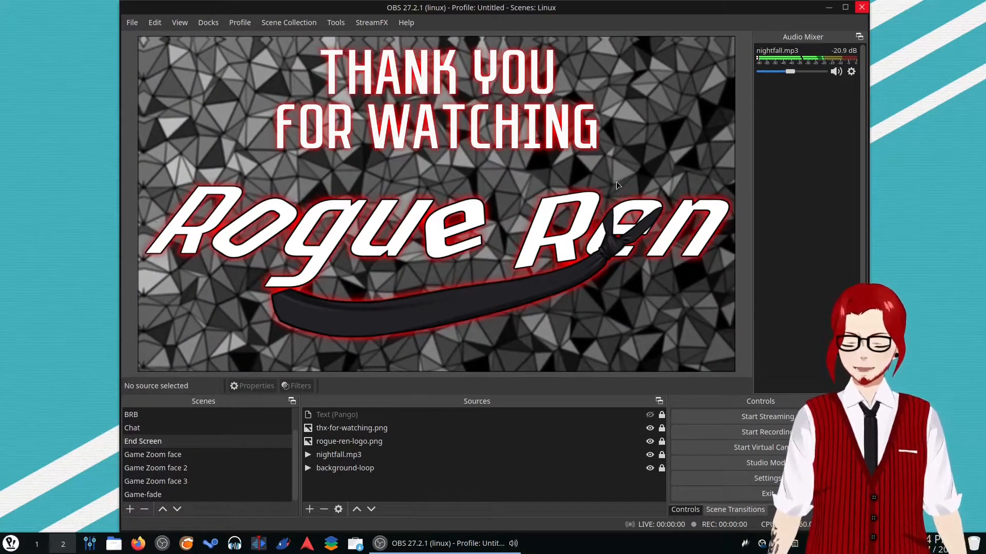
{"action": "left_click", "coordinate": [649, 414]}
{"action": "left_click", "coordinate": [649, 415]}
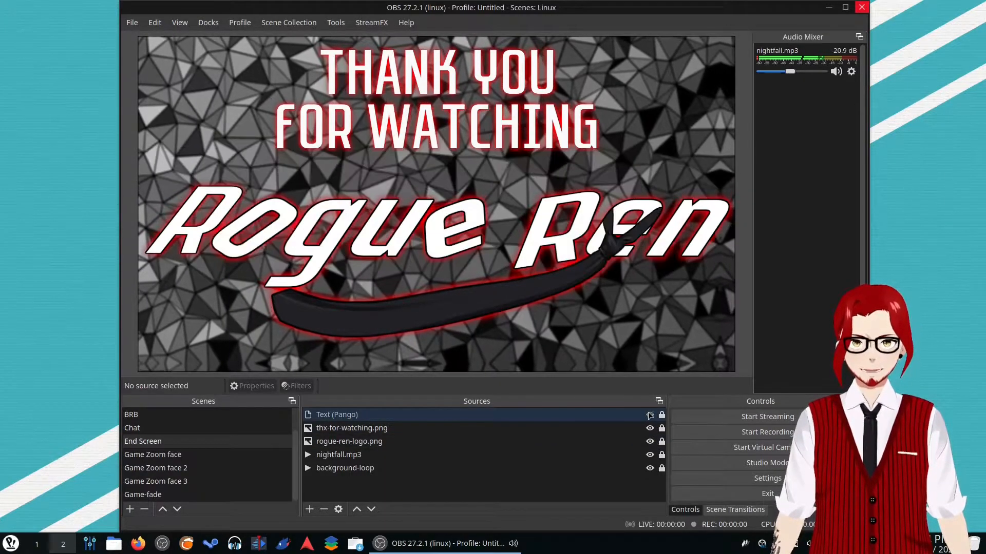
{"action": "left_click", "coordinate": [649, 415]}
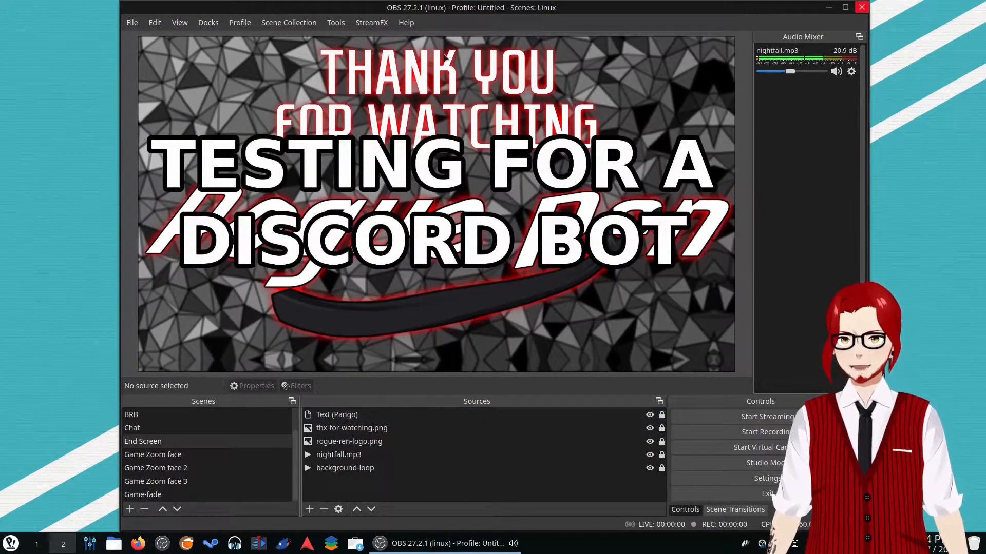
{"action": "left_click", "coordinate": [649, 415]}
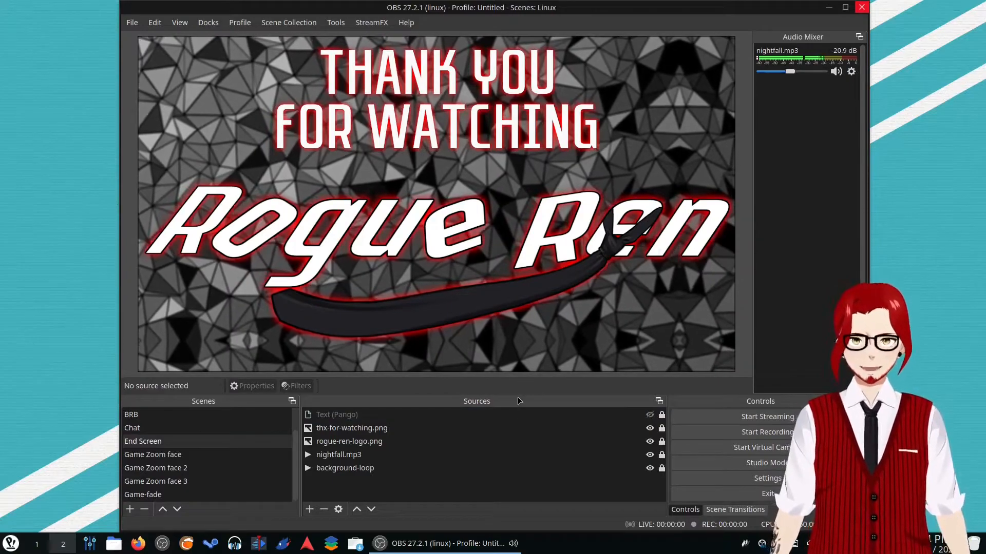
{"action": "left_click", "coordinate": [389, 468]}
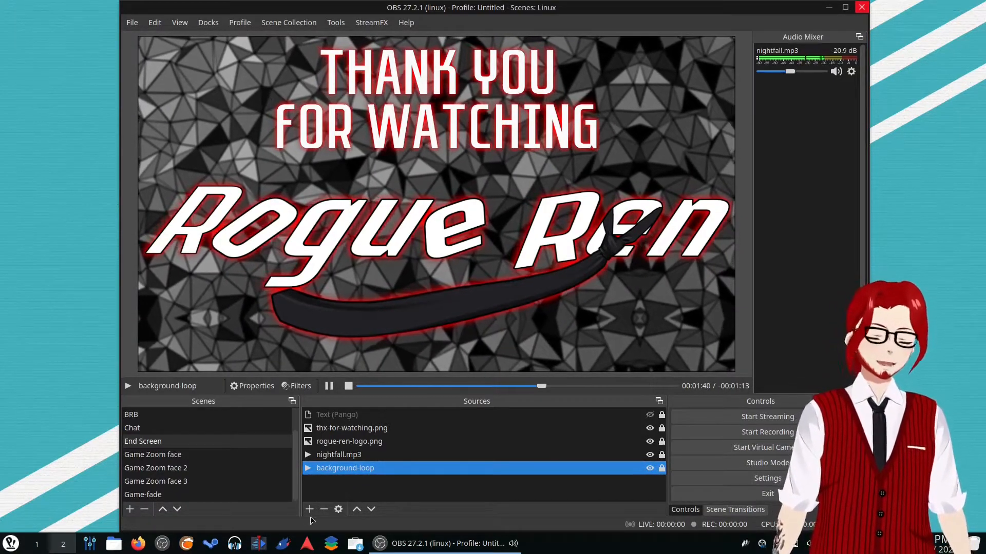
- Switch to the Chat scene and on to the Game scene to compare their sources and mixer channels
{"action": "scroll", "coordinate": [227, 428], "scroll_direction": "up", "scroll_amount": 2}
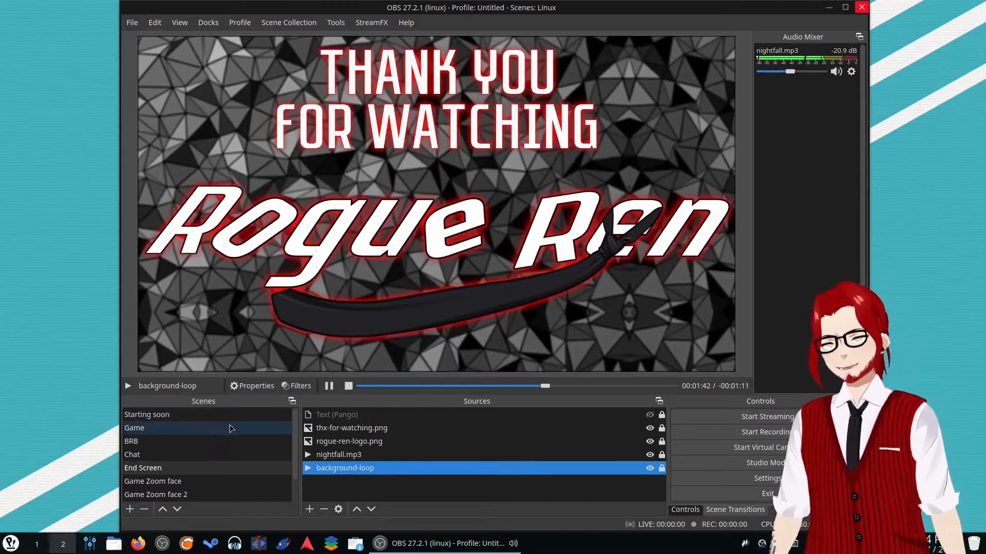
{"action": "left_click", "coordinate": [148, 454]}
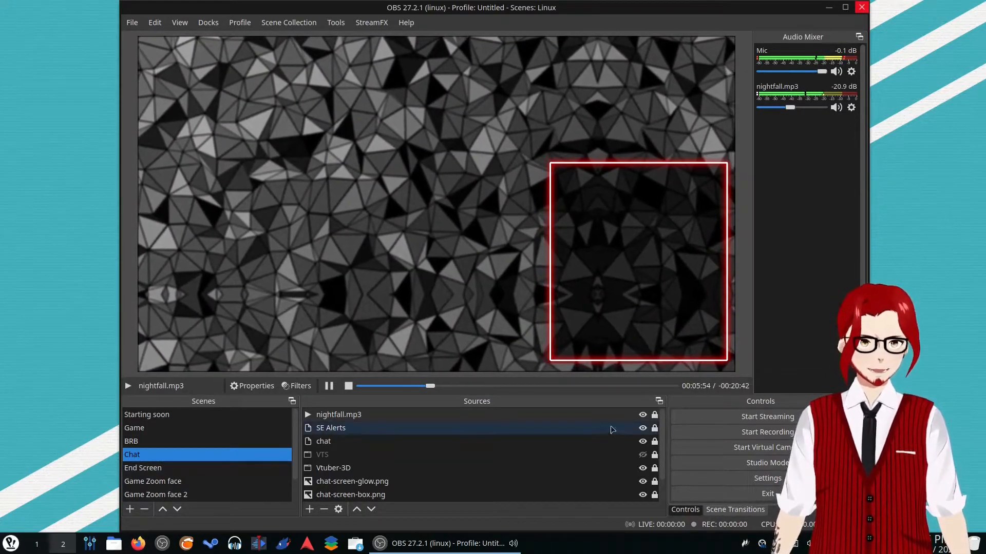
{"action": "left_click", "coordinate": [152, 430]}
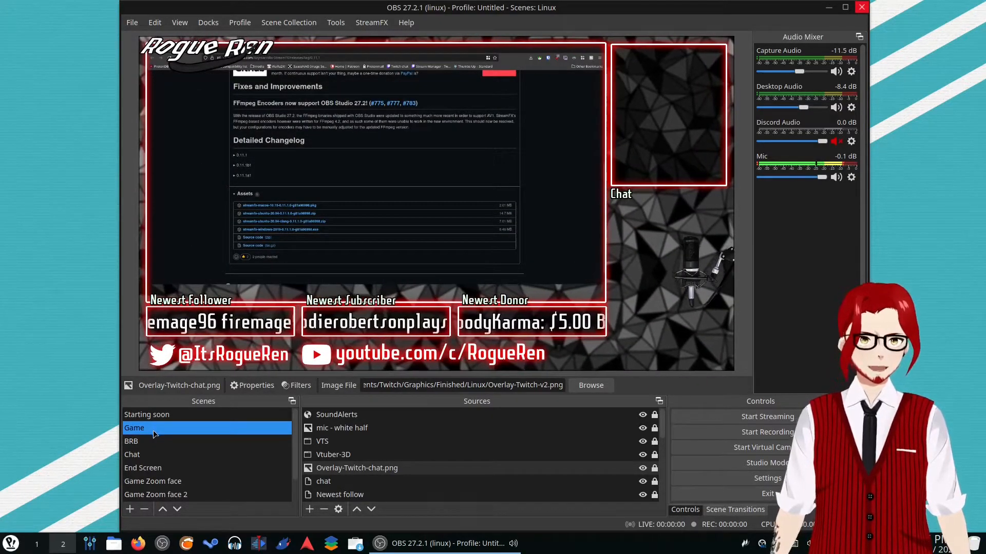
- Return to the End Screen scene, examine the global audio devices in the Audio settings, and cancel the settings
{"action": "scroll", "coordinate": [152, 437], "scroll_direction": "down", "scroll_amount": 1}
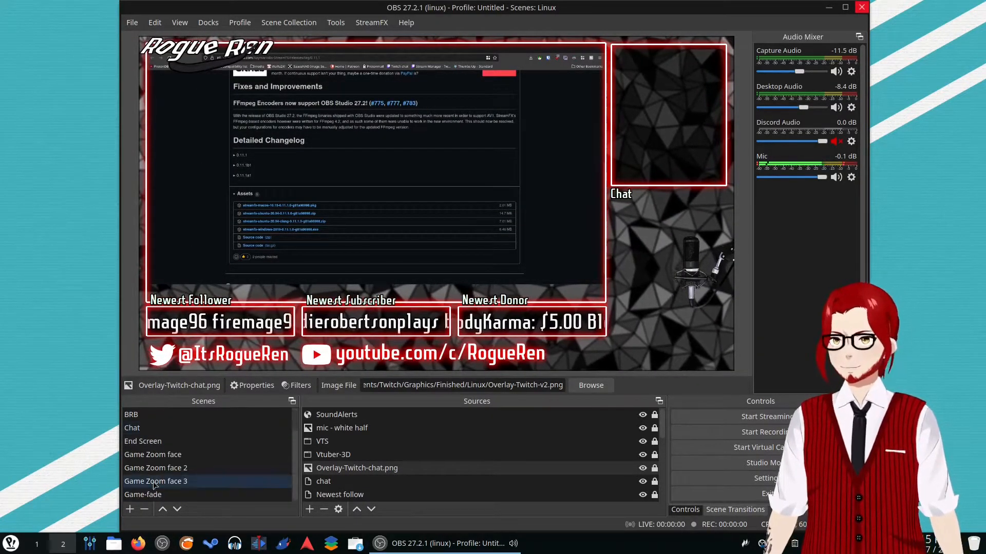
{"action": "left_click", "coordinate": [157, 440]}
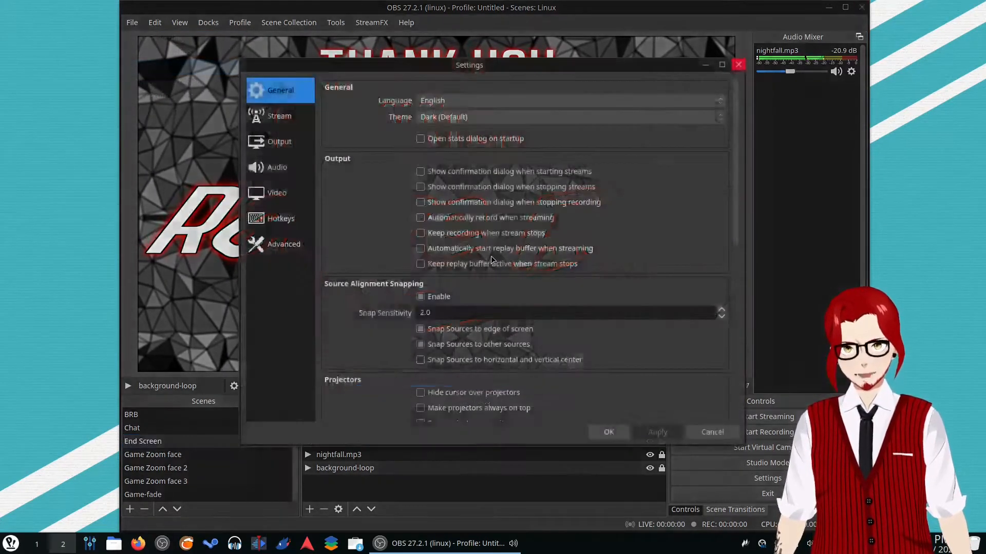
{"action": "left_click", "coordinate": [288, 168]}
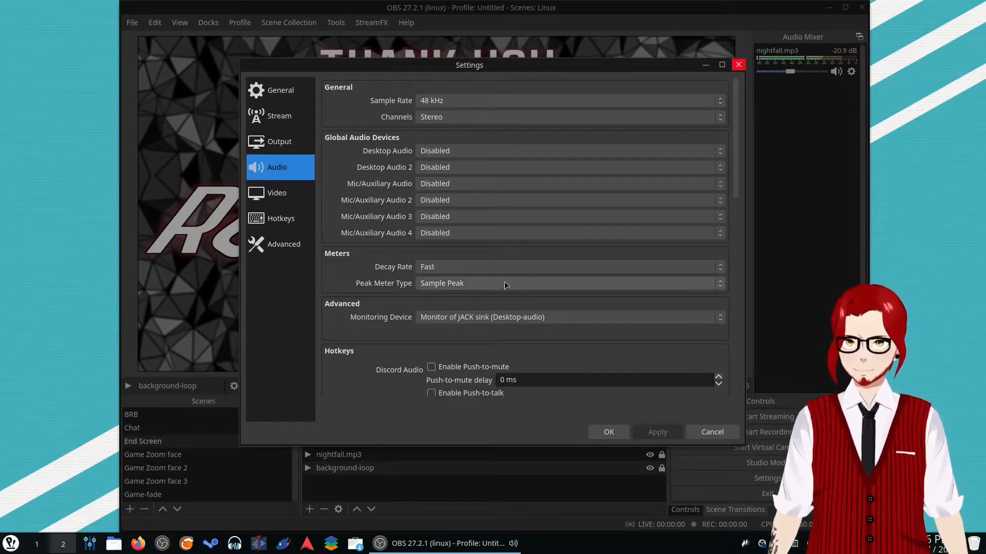
{"action": "left_click", "coordinate": [690, 433]}
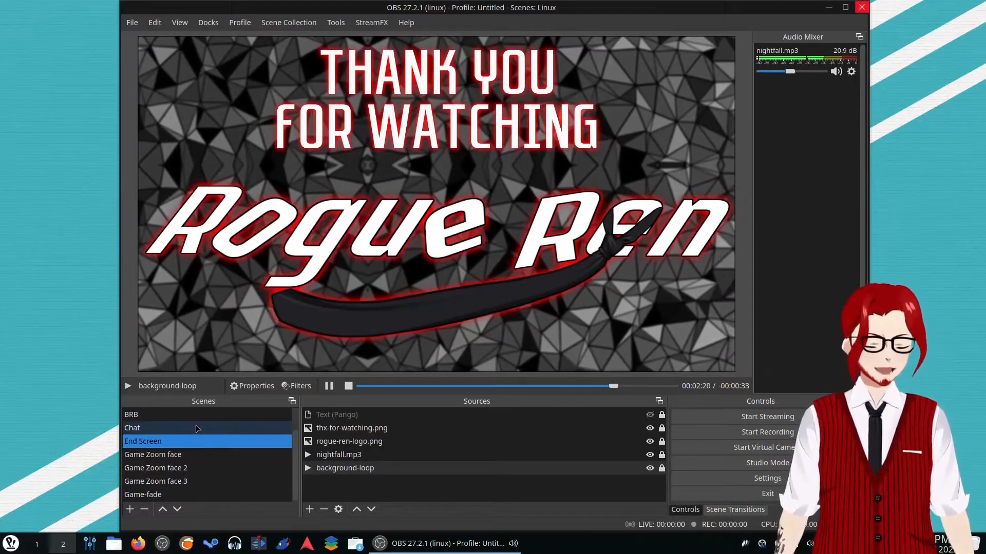
- Compare the mixer channels of the Starting soon, End Screen, BRB and Game scenes, ending on BRB
{"action": "scroll", "coordinate": [155, 445], "scroll_direction": "up", "scroll_amount": 2}
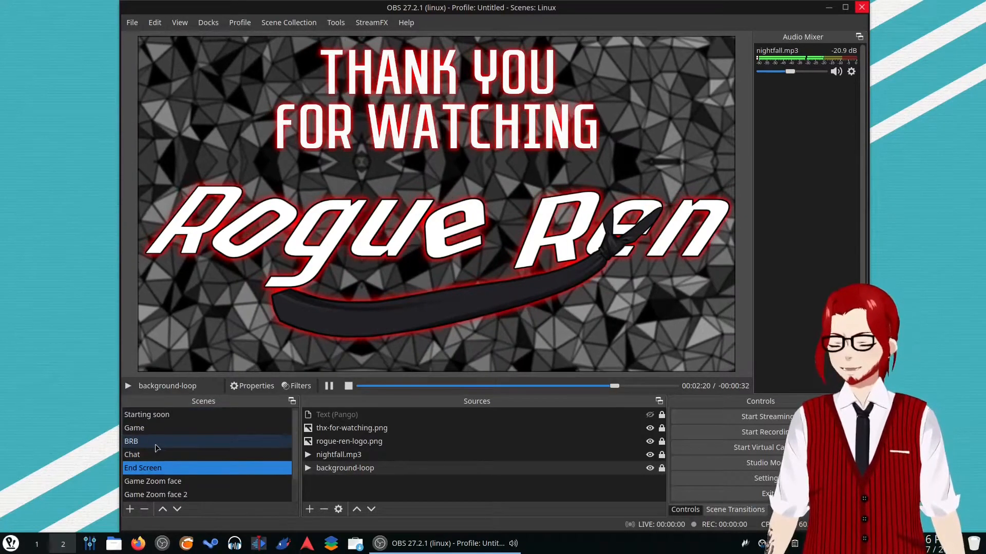
{"action": "left_click", "coordinate": [159, 417]}
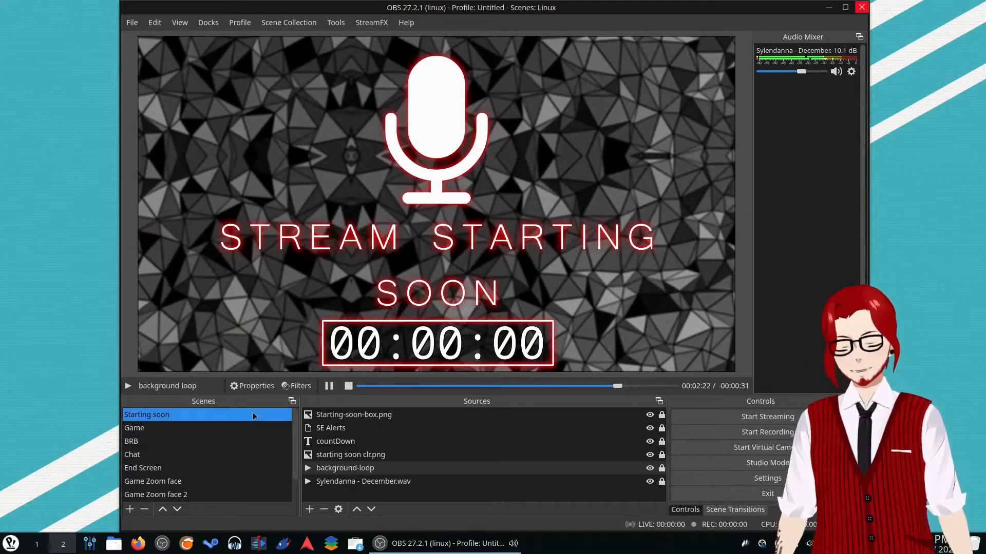
{"action": "left_click", "coordinate": [172, 470]}
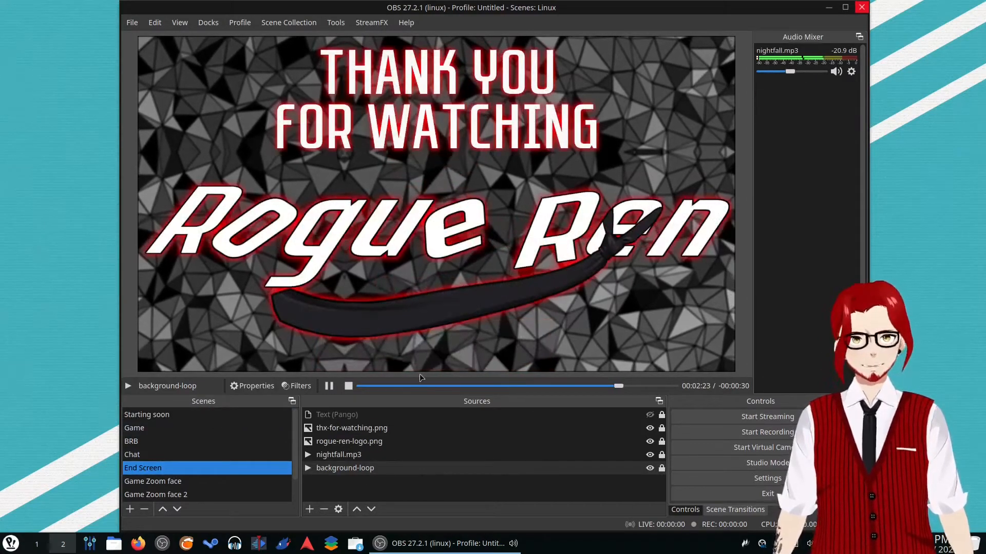
{"action": "left_click", "coordinate": [145, 442]}
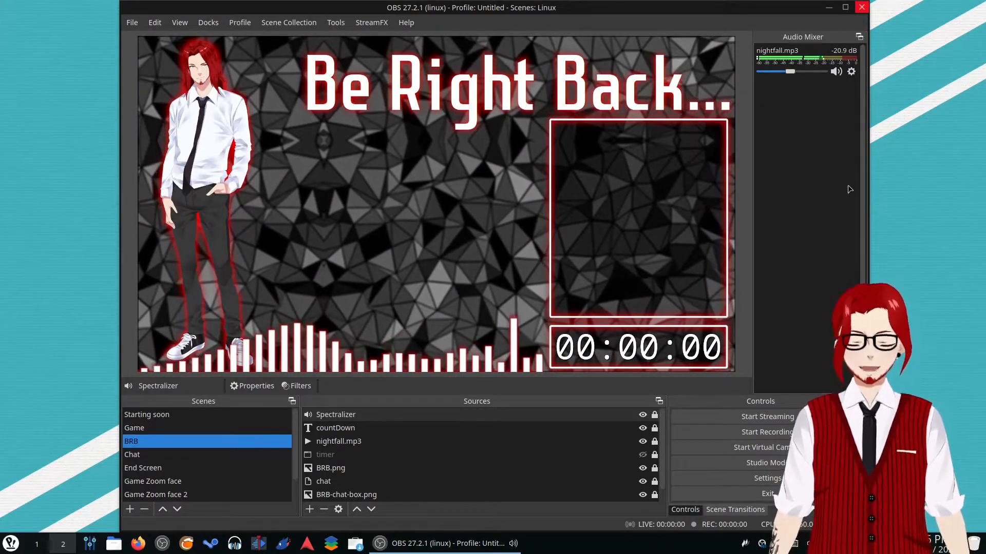
{"action": "left_click", "coordinate": [194, 433]}
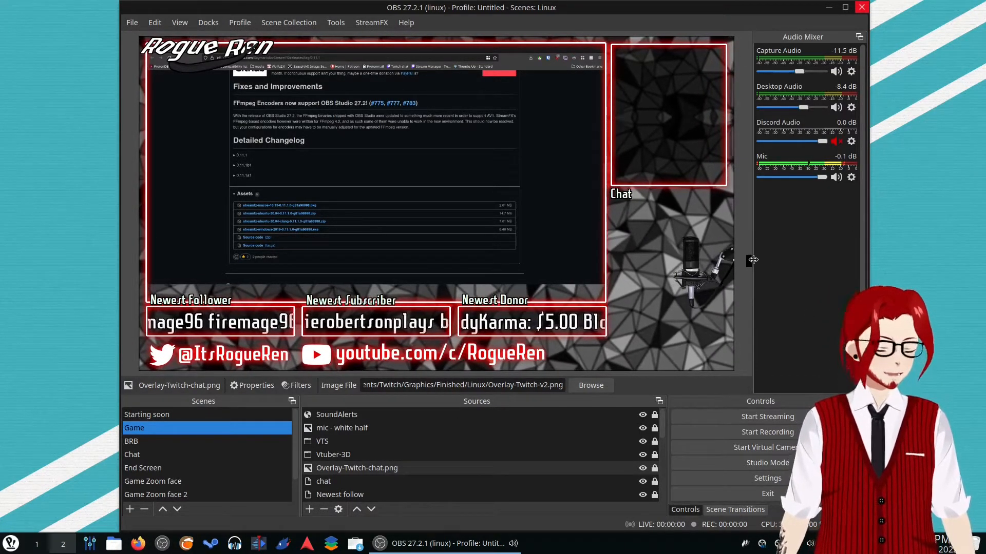
{"action": "left_click", "coordinate": [134, 442]}
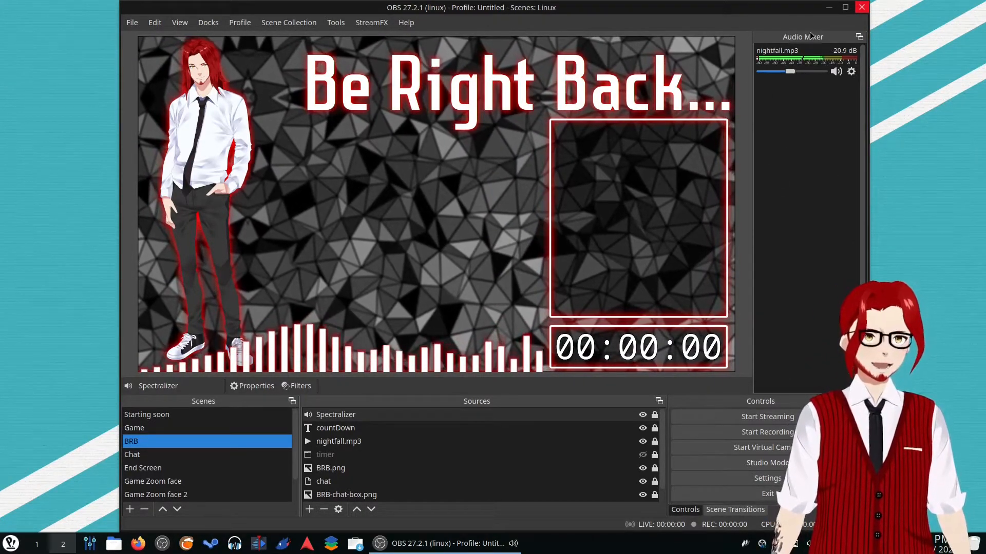
- Dock the Audio Mixer between Sources and Controls, view it with the Game scene, and return it beside the preview
{"action": "left_click_drag", "start_coordinate": [813, 38], "coordinate": [633, 403]}
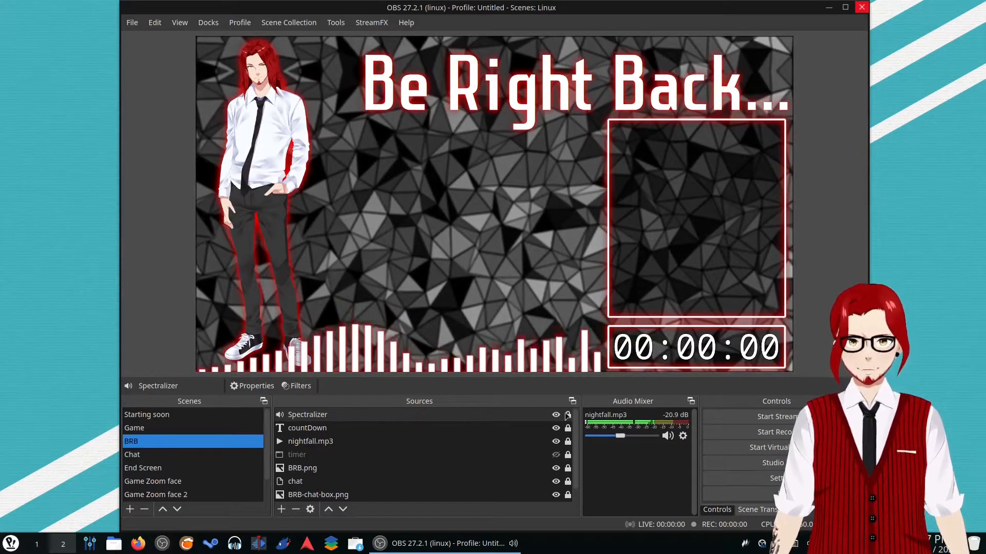
{"action": "left_click", "coordinate": [151, 428]}
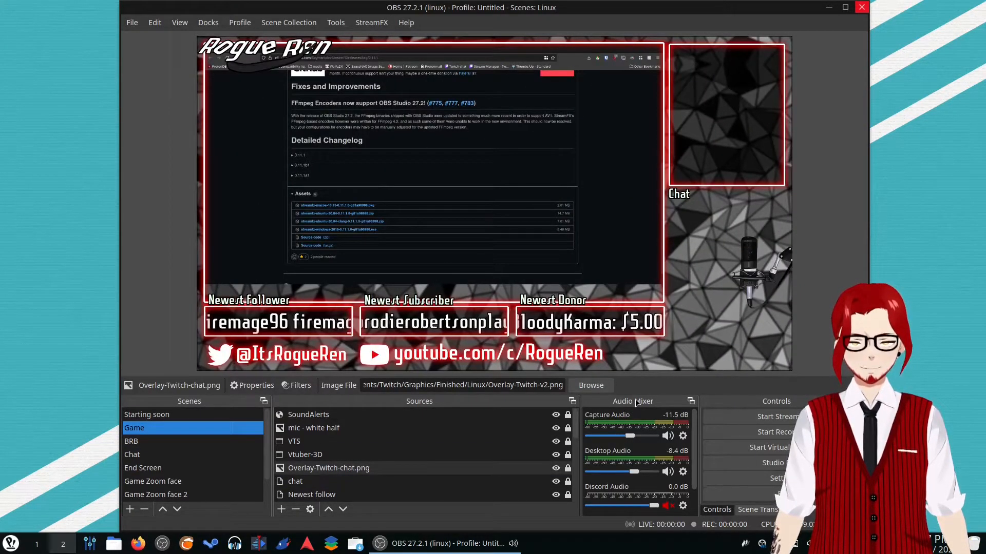
{"action": "left_click_drag", "start_coordinate": [636, 403], "coordinate": [767, 159]}
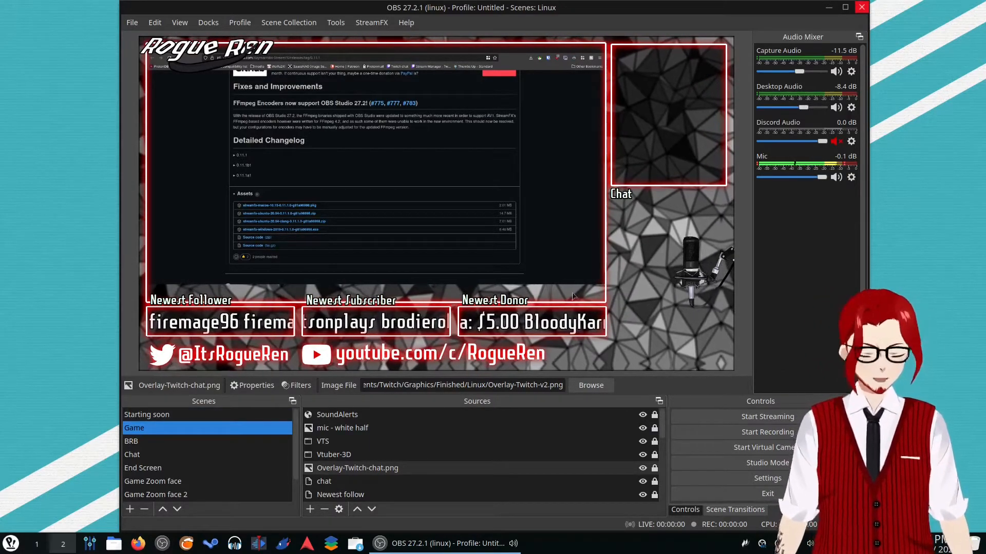
- Detach the Audio Mixer as a floating window outside the main window, make it taller, and dock it back beside the preview
{"action": "left_click_drag", "start_coordinate": [830, 43], "coordinate": [933, 10]}
{"action": "left_click_drag", "start_coordinate": [926, 362], "coordinate": [927, 525]}
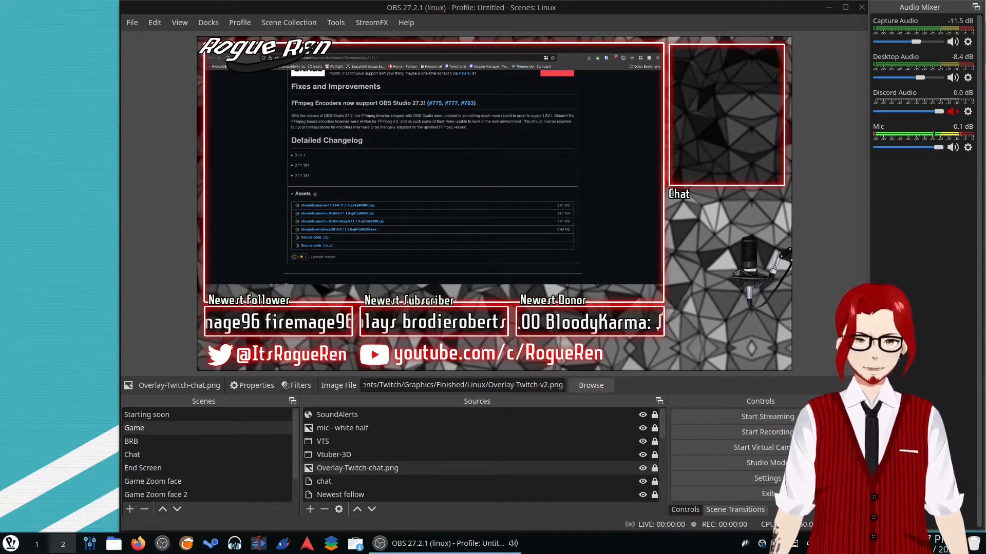
{"action": "left_click_drag", "start_coordinate": [907, 11], "coordinate": [815, 126]}
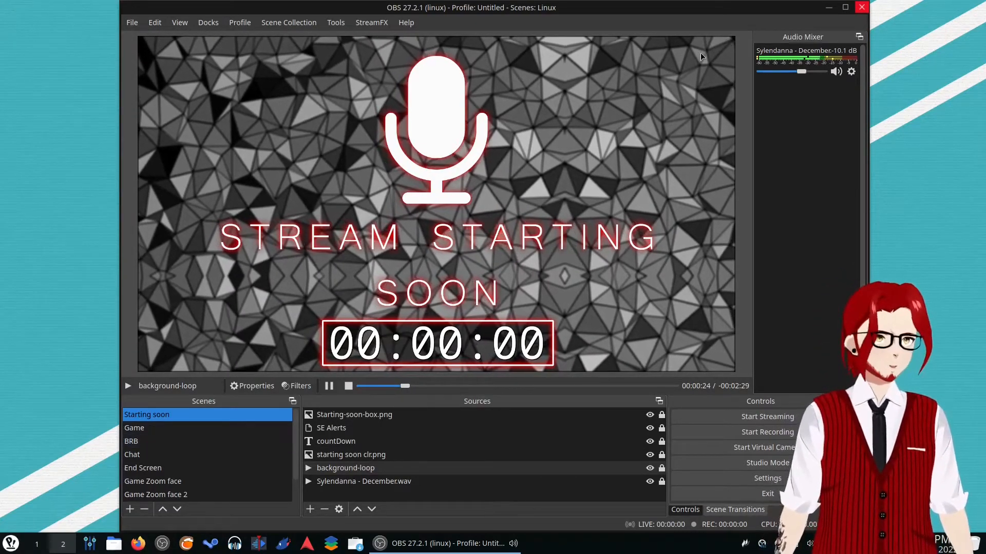
- View the Game Zoom face, Game Zoom face 2, Game Zoom face 3 and Game-fade scenes in turn
{"action": "scroll", "coordinate": [205, 472], "scroll_direction": "down", "scroll_amount": 1}
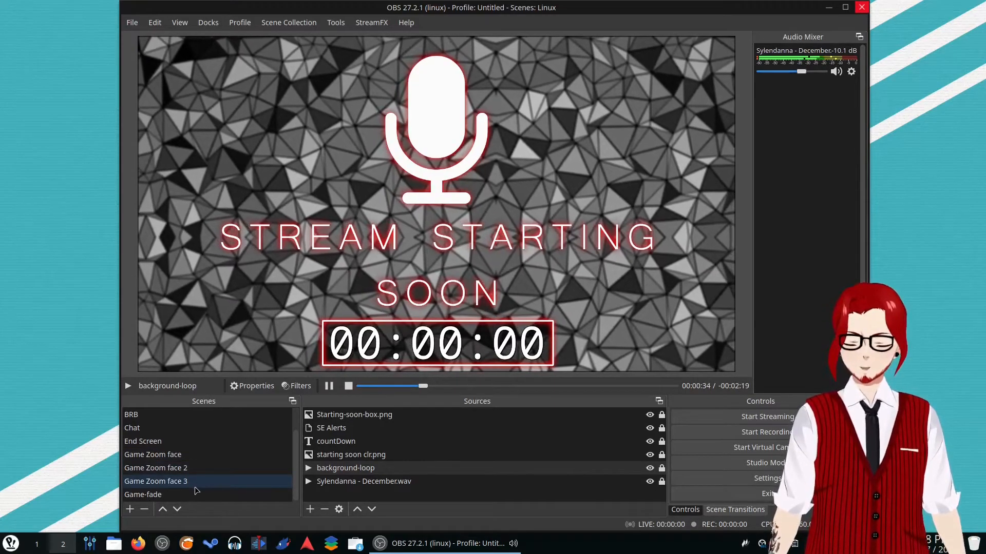
{"action": "left_click", "coordinate": [188, 460]}
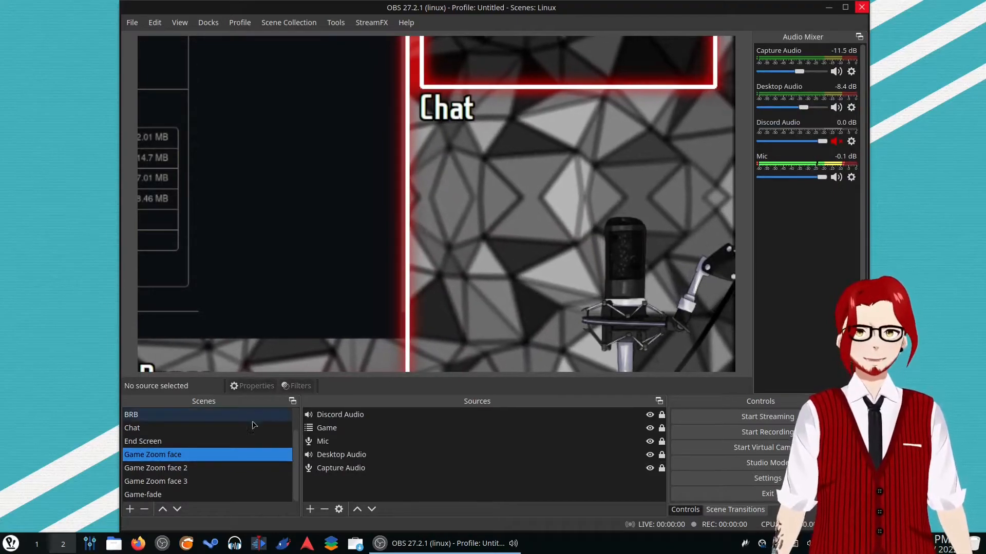
{"action": "left_click", "coordinate": [190, 469]}
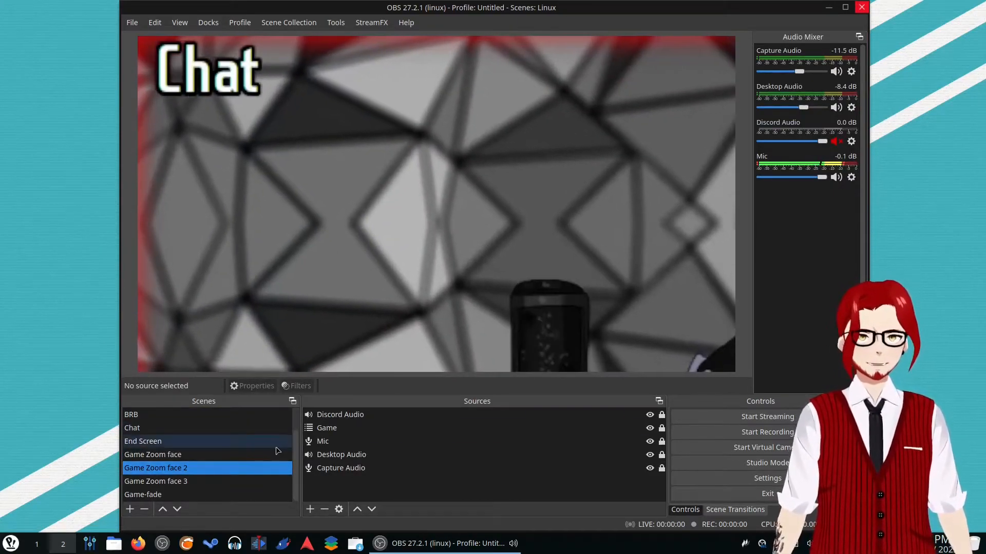
{"action": "left_click", "coordinate": [200, 483]}
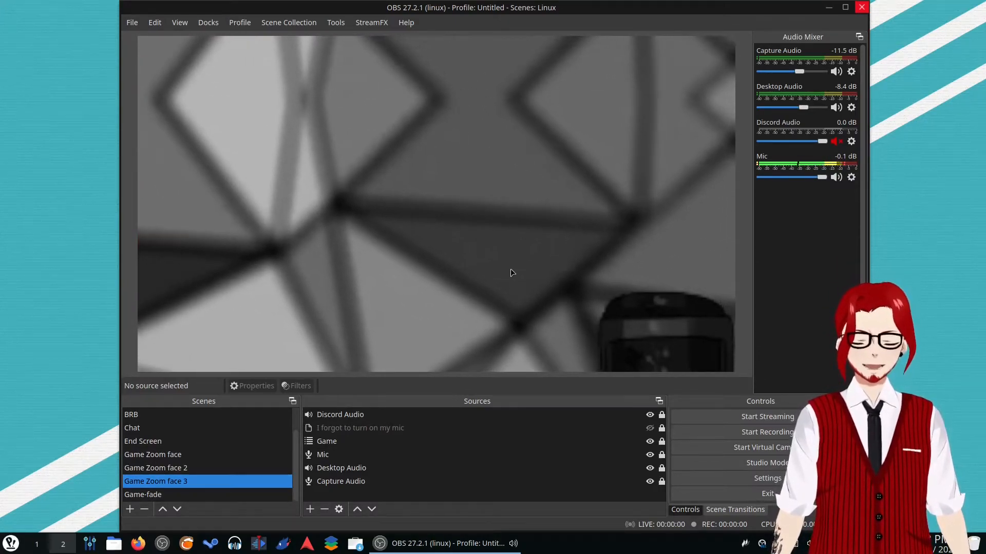
{"action": "left_click", "coordinate": [180, 496]}
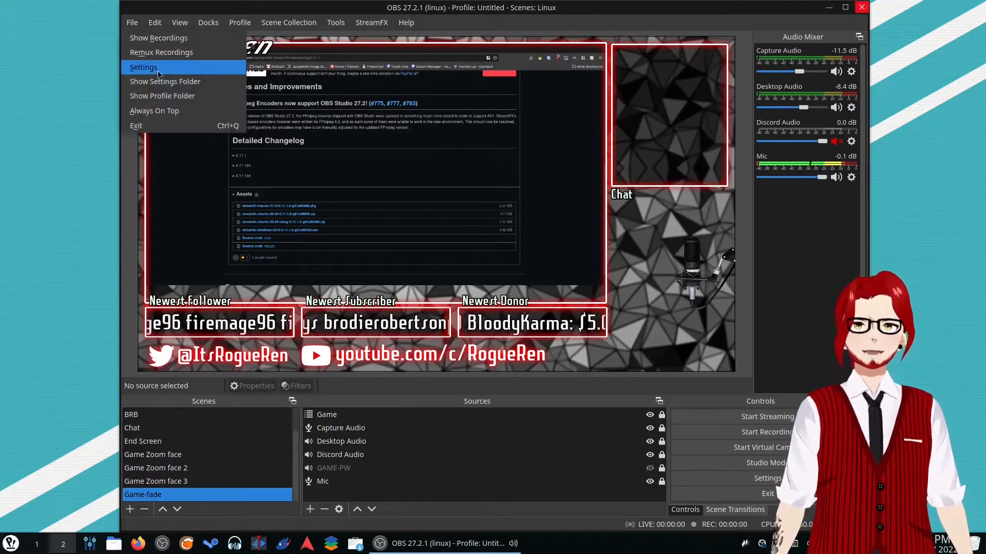
- Review the switch-to-scene hotkeys for BRB, Game, the Game Zoom face scenes and Game-fade in the settings, leaving them unchanged
{"action": "scroll", "coordinate": [577, 220], "scroll_direction": "down", "scroll_amount": 5}
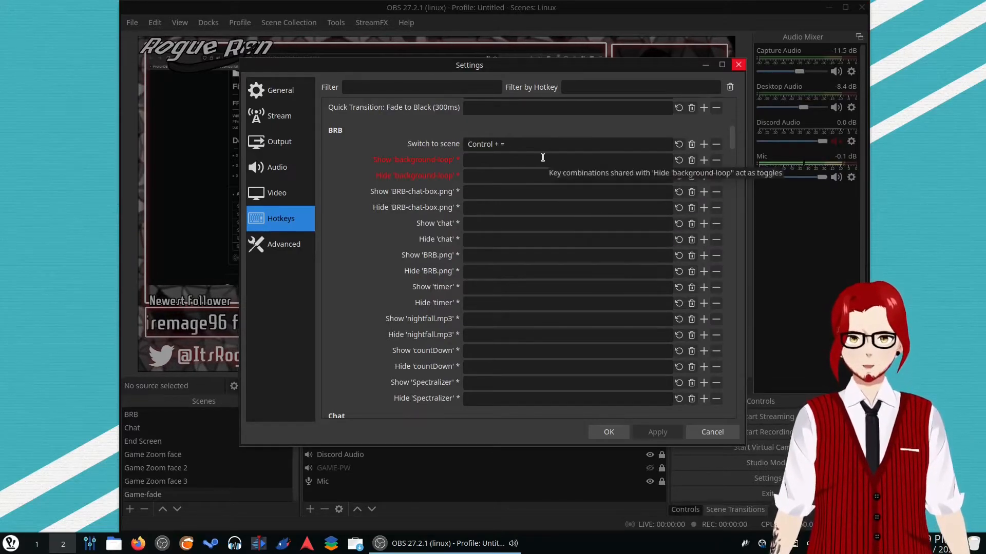
{"action": "scroll", "coordinate": [583, 273], "scroll_direction": "down", "scroll_amount": 15}
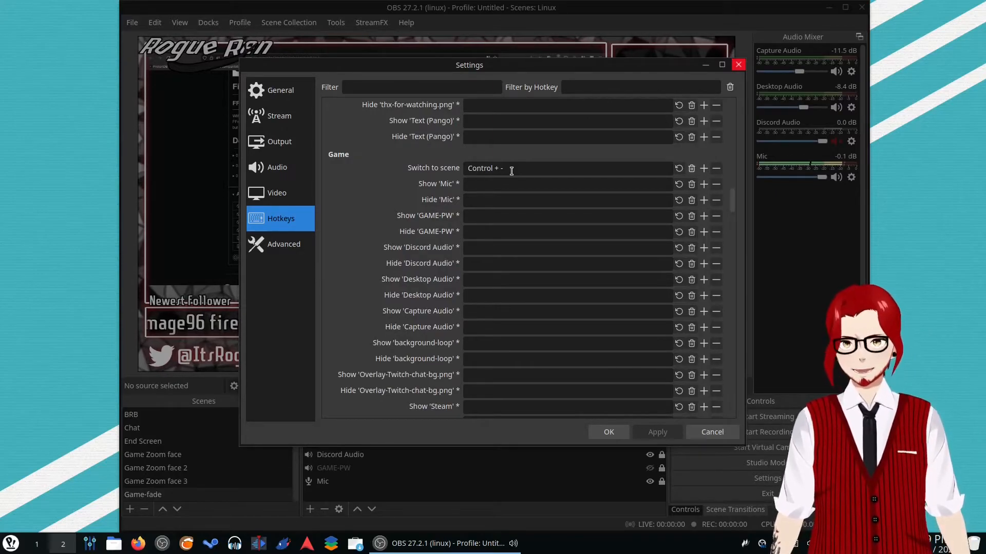
{"action": "scroll", "coordinate": [512, 171], "scroll_direction": "down", "scroll_amount": 15}
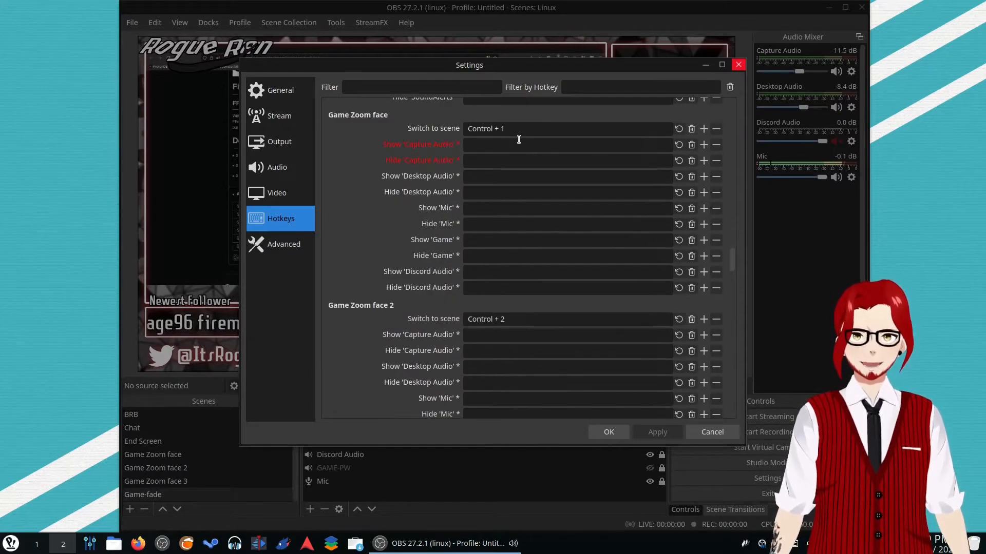
{"action": "scroll", "coordinate": [508, 282], "scroll_direction": "down", "scroll_amount": 15}
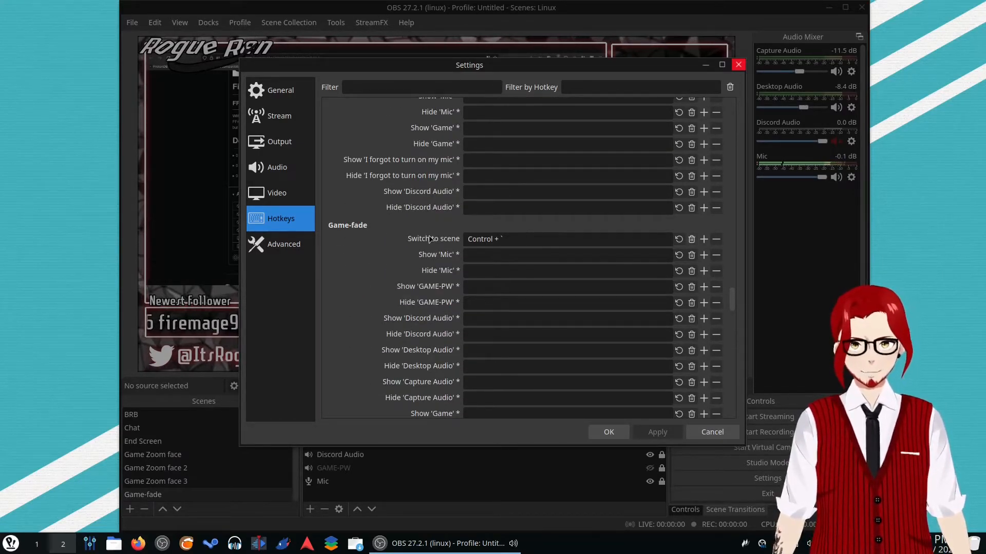
{"action": "left_click", "coordinate": [707, 434]}
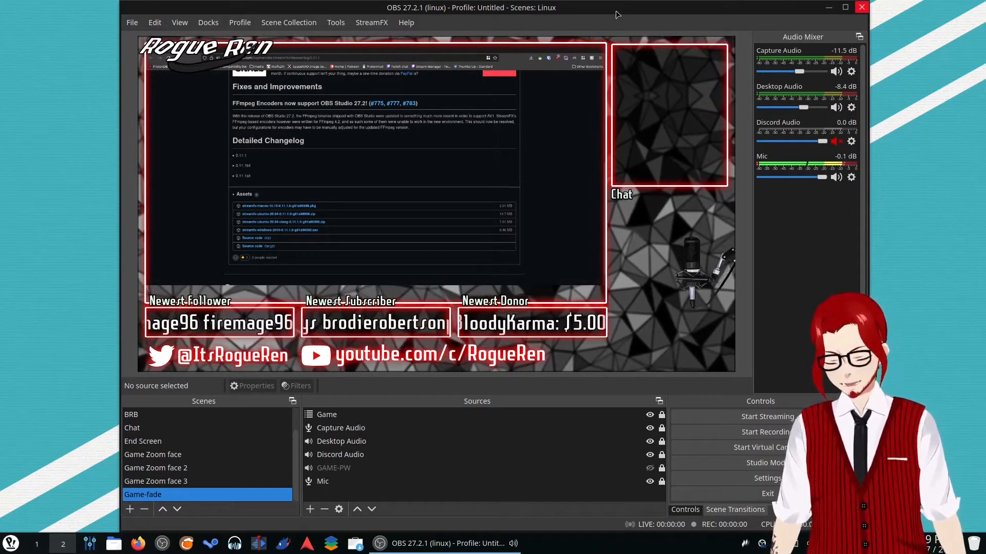
- Show the End Screen scene using its hotkey, and return to the Game scene
{"action": "key", "text": "F2"}
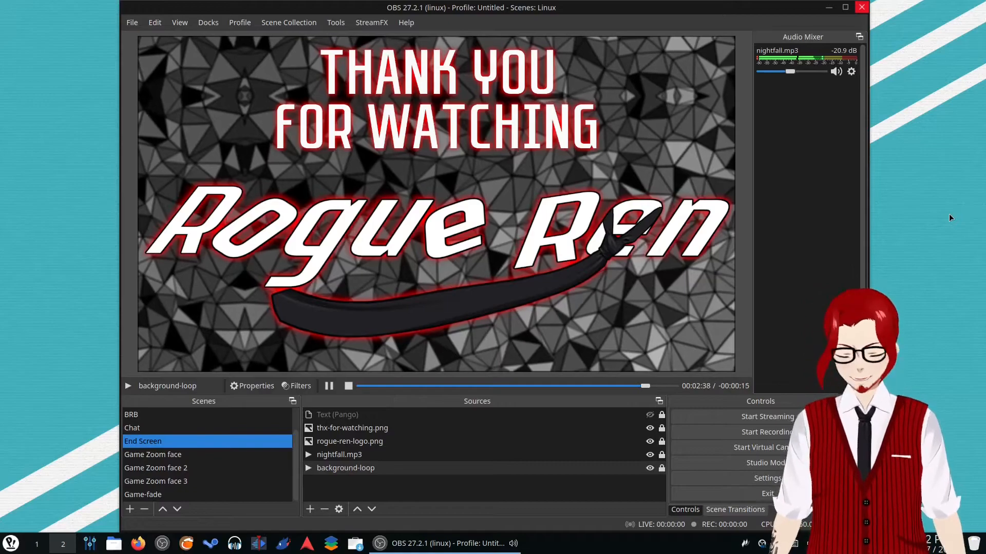
{"action": "left_click", "coordinate": [132, 22]}
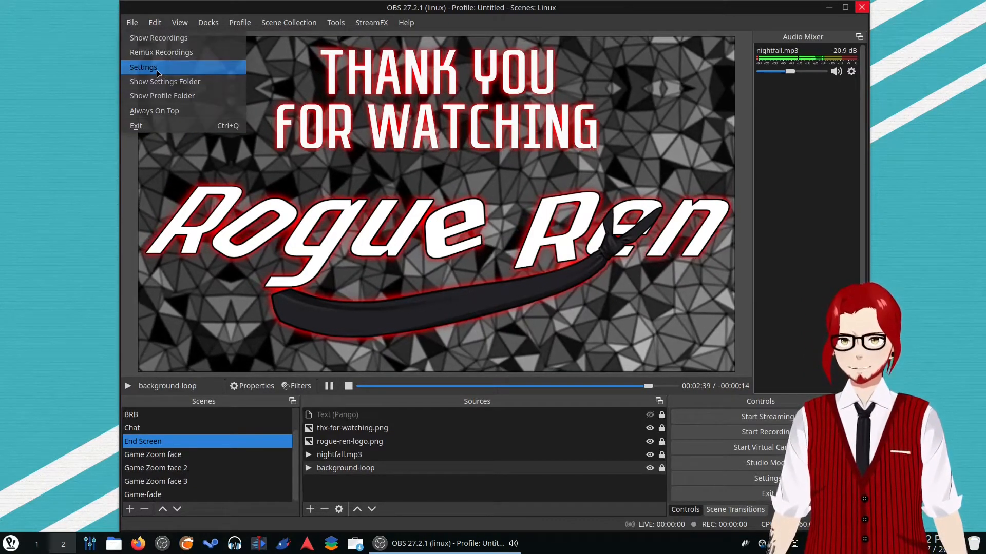
{"action": "scroll", "coordinate": [156, 432], "scroll_direction": "up", "scroll_amount": 1}
{"action": "left_click", "coordinate": [156, 429]}
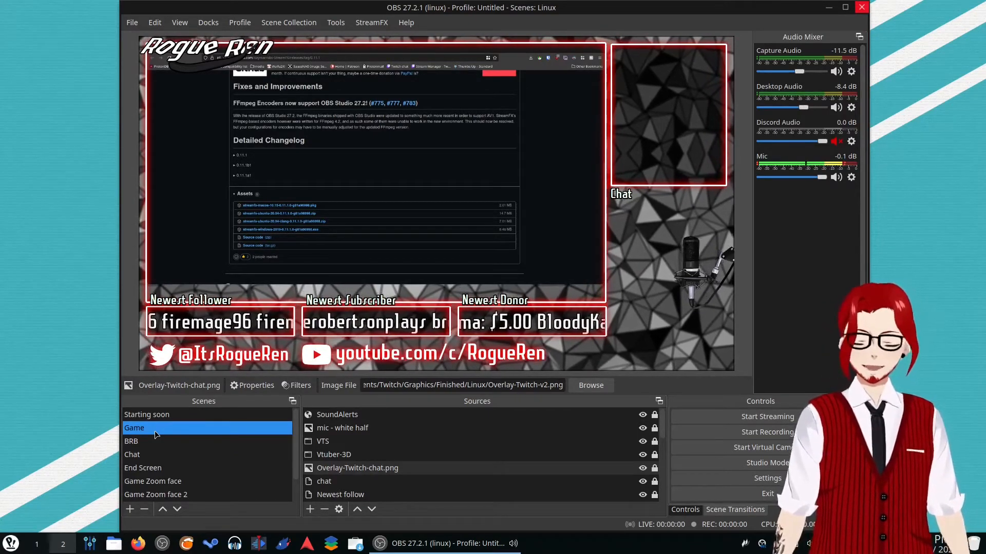
- Step from the Game scene through Game Zoom face, Game Zoom face 2 and Game Zoom face 3 to Game-fade
{"action": "key", "text": "Down"}
{"action": "key", "text": "Down"}
{"action": "key", "text": "Down"}
{"action": "key", "text": "Down"}
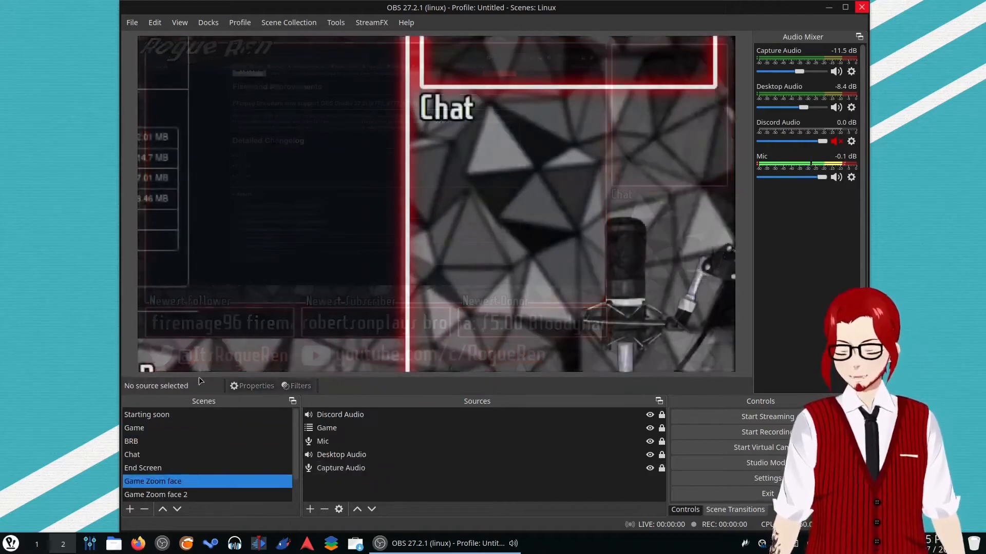
{"action": "key", "text": "Down"}
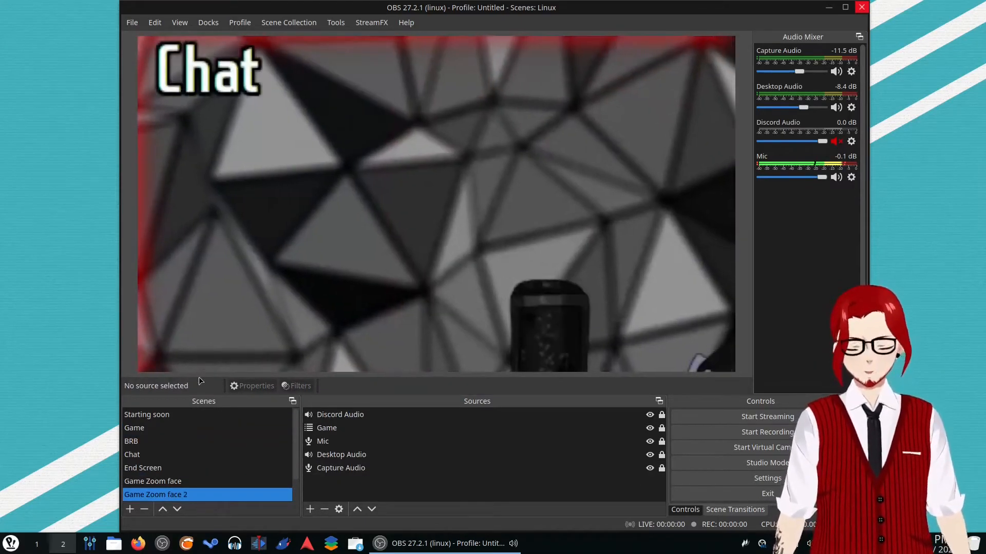
{"action": "key", "text": "Down"}
{"action": "key", "text": "Down"}
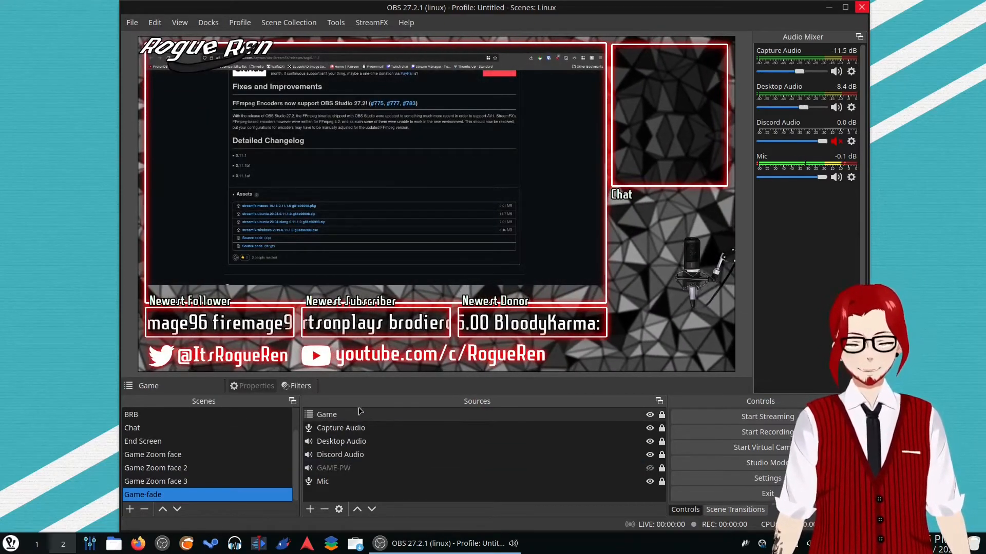
- Select the nested Game source in the Game-fade scene and point out the Scene source type without adding anything
{"action": "left_click", "coordinate": [328, 415]}
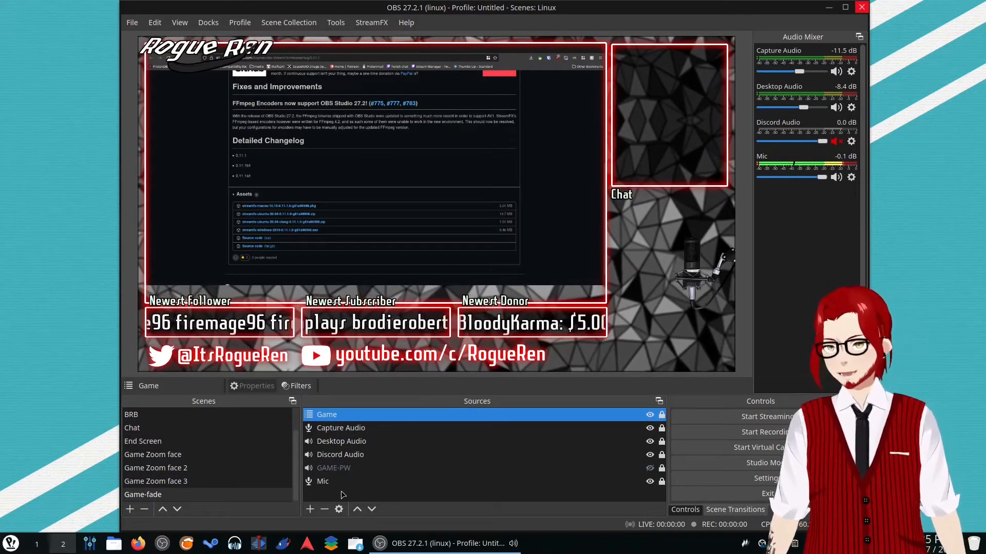
{"action": "right_click", "coordinate": [402, 420]}
{"action": "mouse_move", "coordinate": [405, 400]}
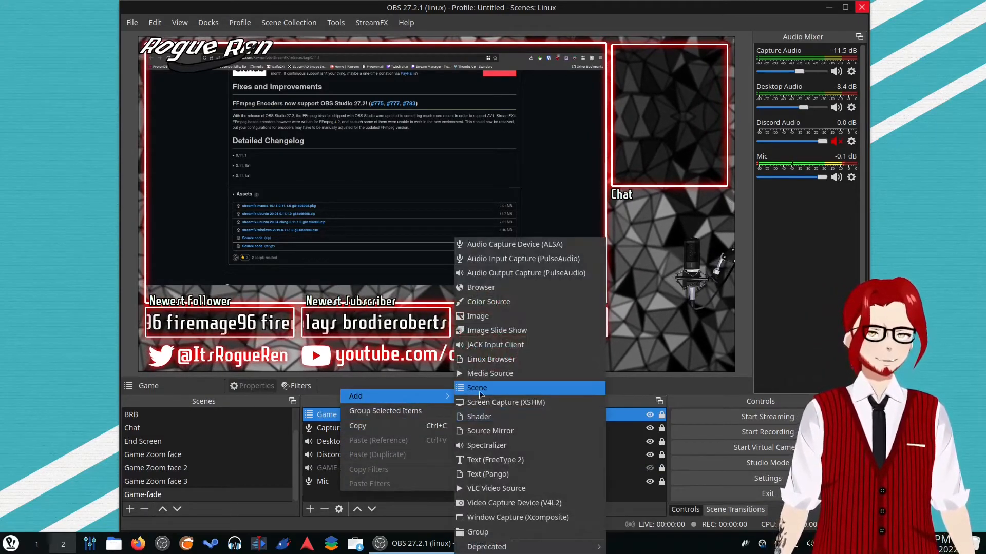
{"action": "left_click", "coordinate": [318, 498]}
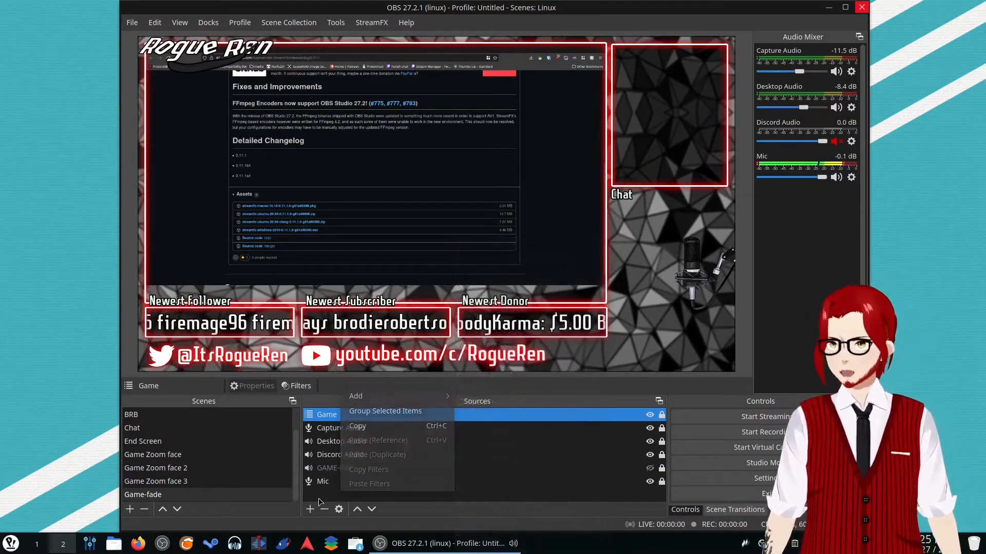
- Unlock the nested Game source in the Game Zoom face scene
{"action": "left_click", "coordinate": [236, 455]}
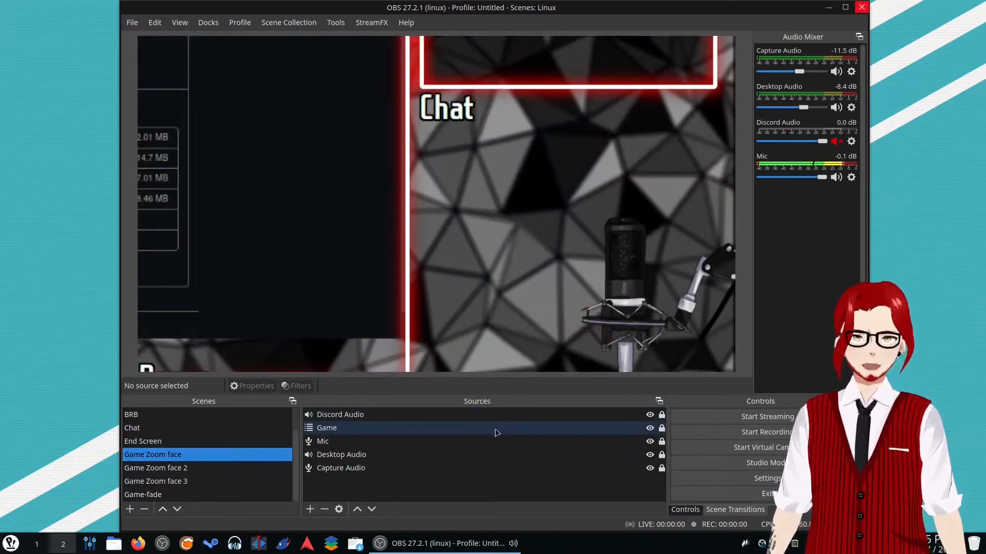
{"action": "left_click", "coordinate": [662, 428]}
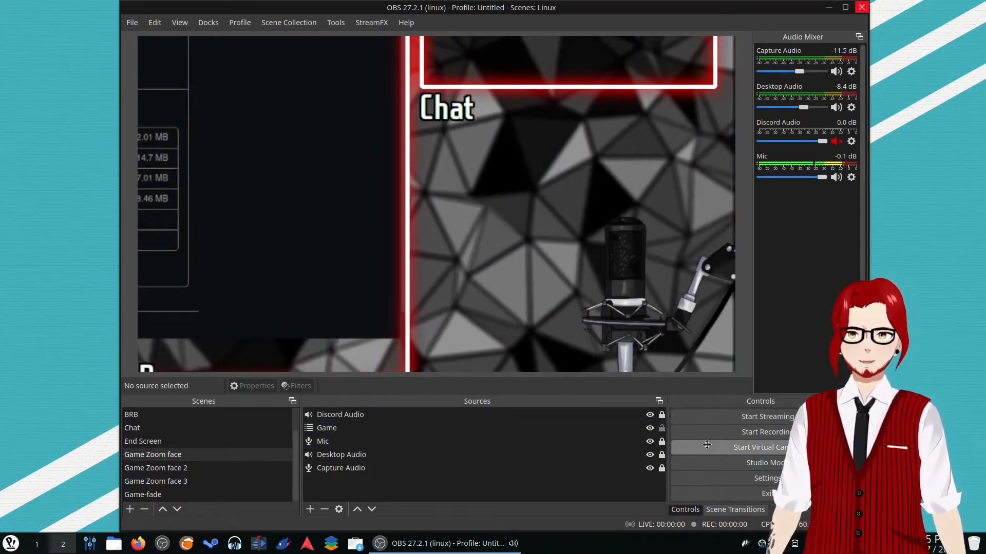
- View Game Zoom face 2 and Game Zoom face 3, and compare the Game scene with Game-fade
{"action": "left_click", "coordinate": [172, 470]}
{"action": "left_click", "coordinate": [173, 481]}
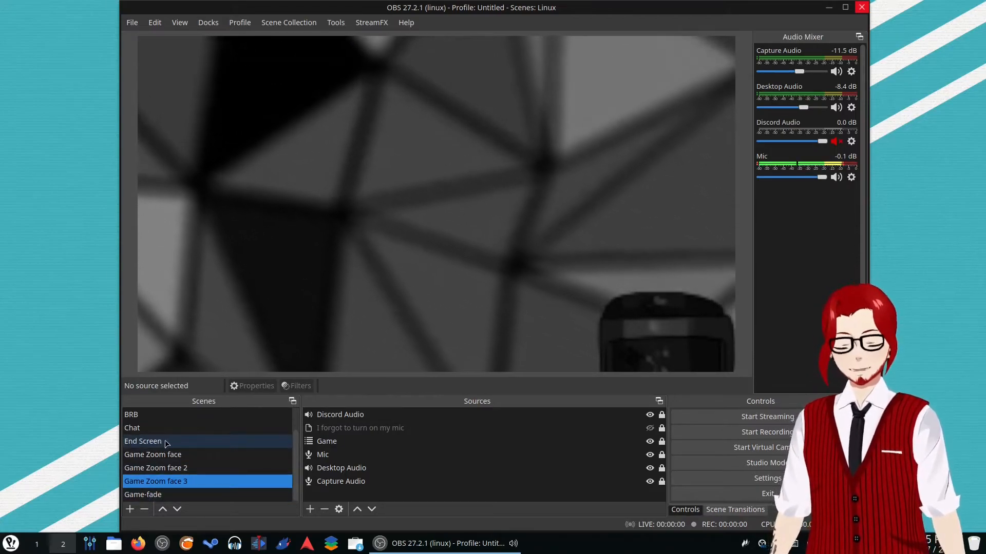
{"action": "scroll", "coordinate": [189, 432], "scroll_direction": "up", "scroll_amount": 1}
{"action": "left_click", "coordinate": [189, 428]}
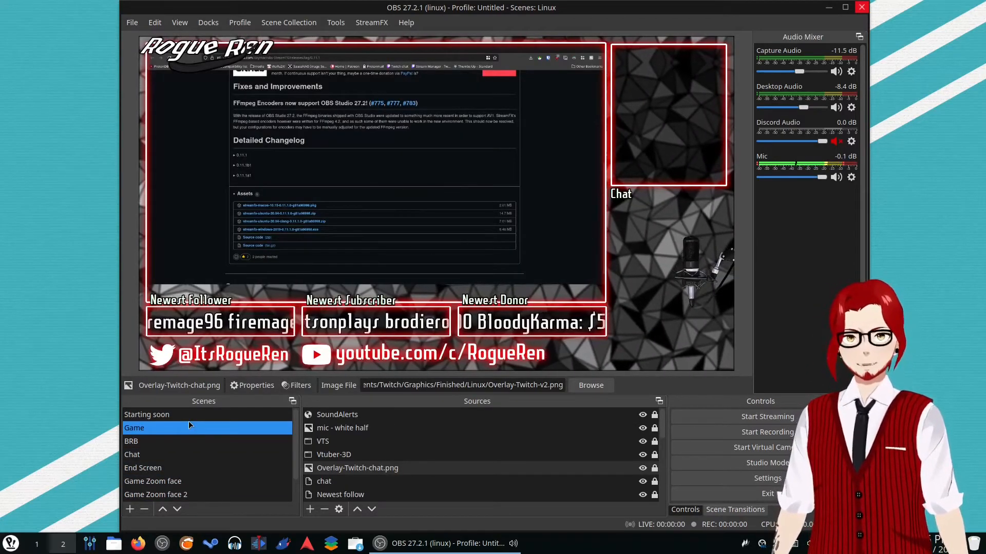
{"action": "scroll", "coordinate": [174, 479], "scroll_direction": "down", "scroll_amount": 1}
{"action": "left_click", "coordinate": [165, 494]}
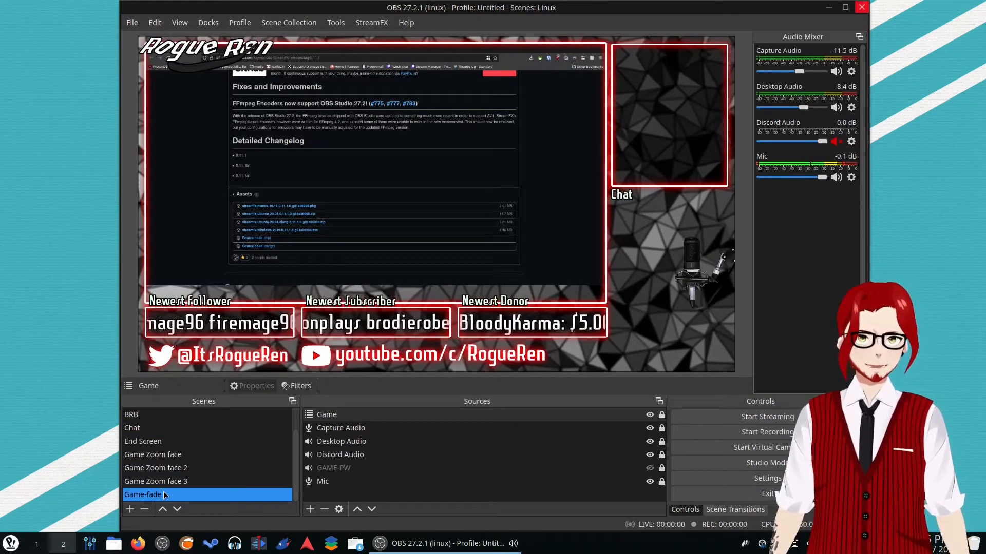
- Switch to the BRB scene and back to the Game scene to show the transition between them
{"action": "scroll", "coordinate": [146, 456], "scroll_direction": "up", "scroll_amount": 1}
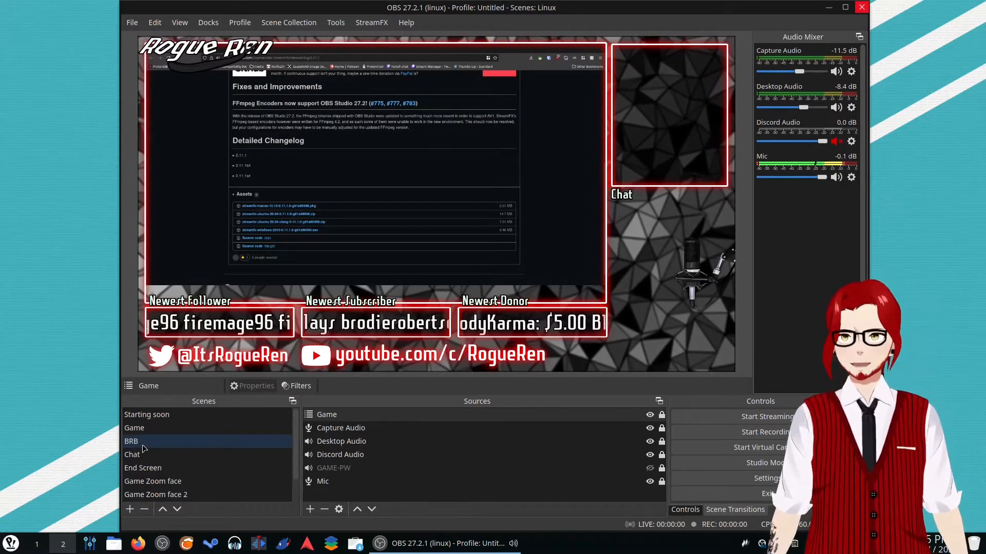
{"action": "left_click", "coordinate": [143, 445]}
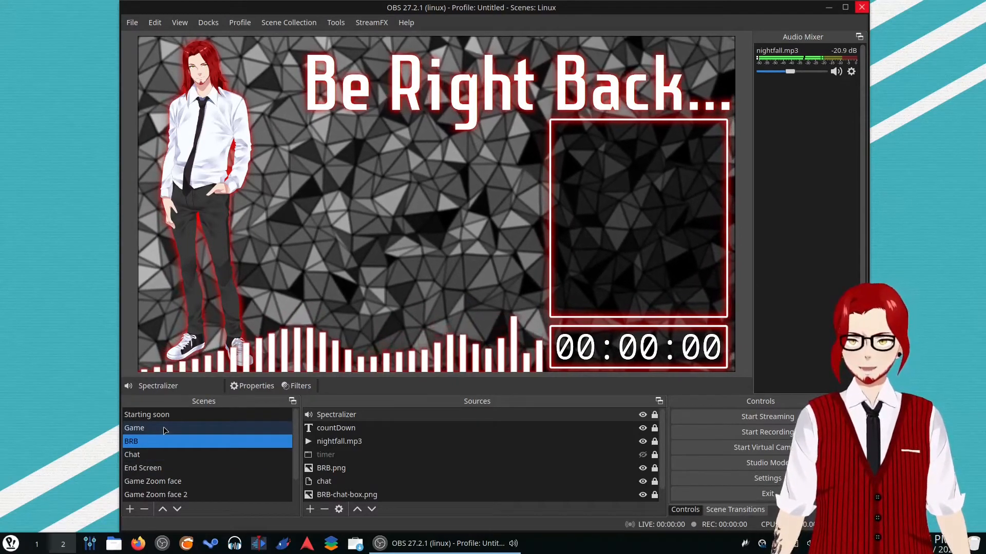
{"action": "left_click", "coordinate": [164, 430]}
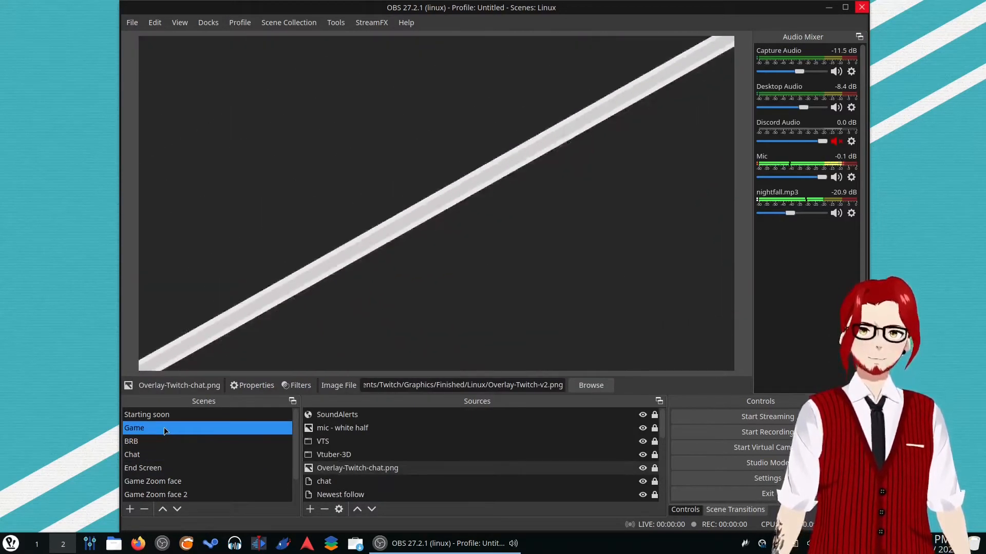